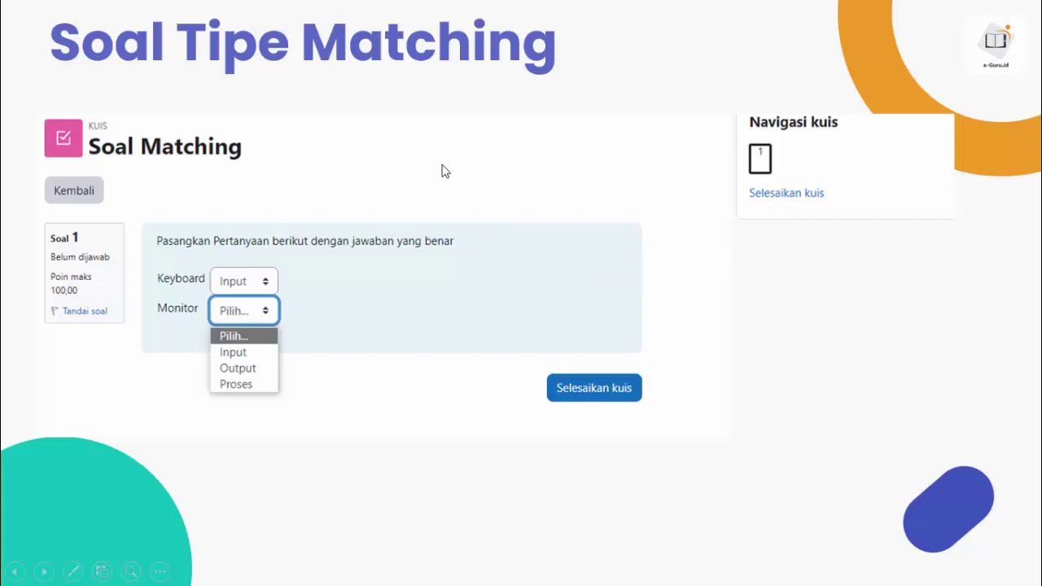
Step: Advance the slideshow past the Soal Tipe Short Answer slide, exit it, and select the Short Answer slide in the editor
click(553, 170)
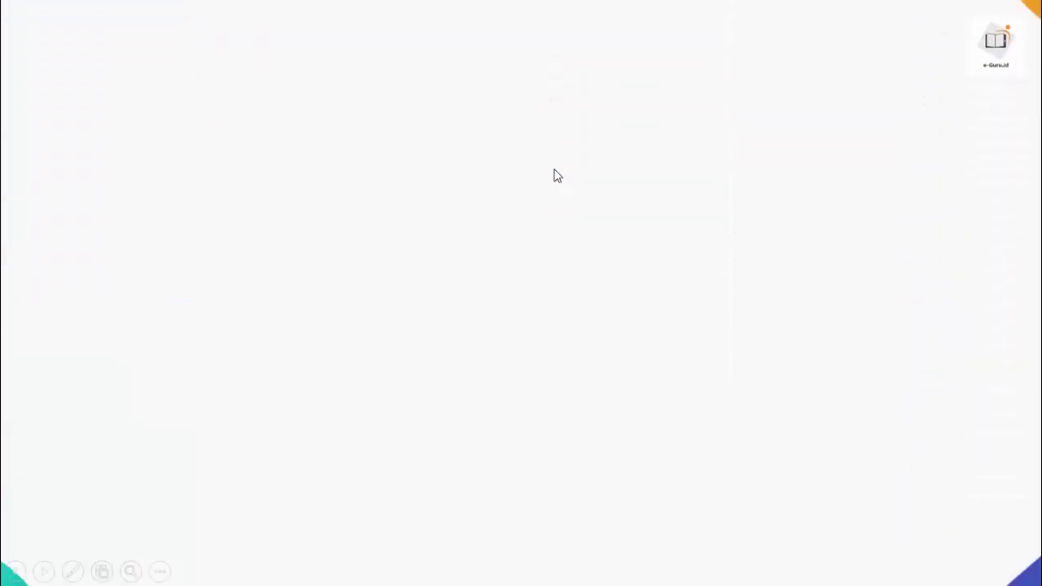
click(554, 171)
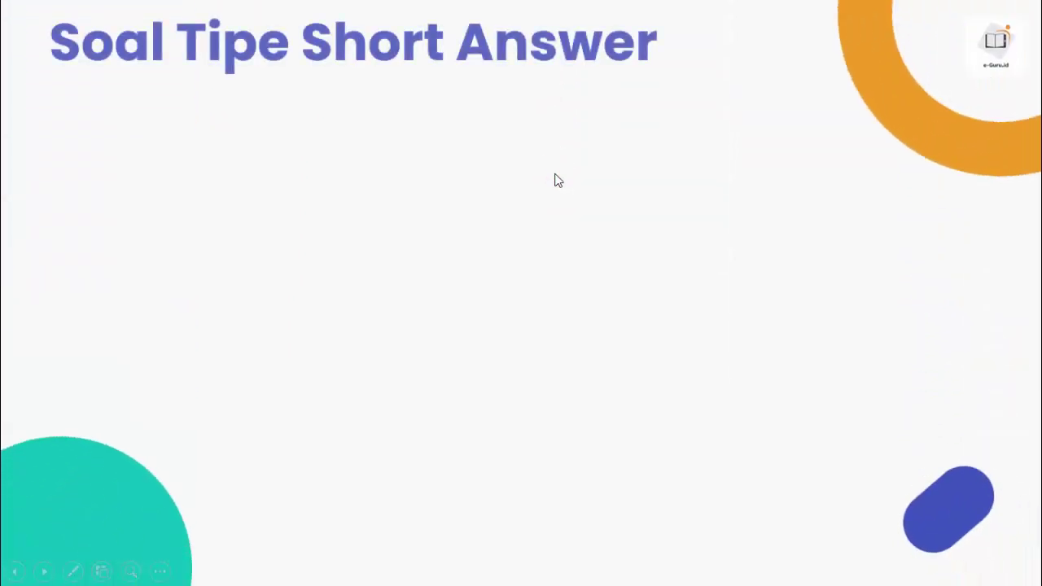
click(555, 175)
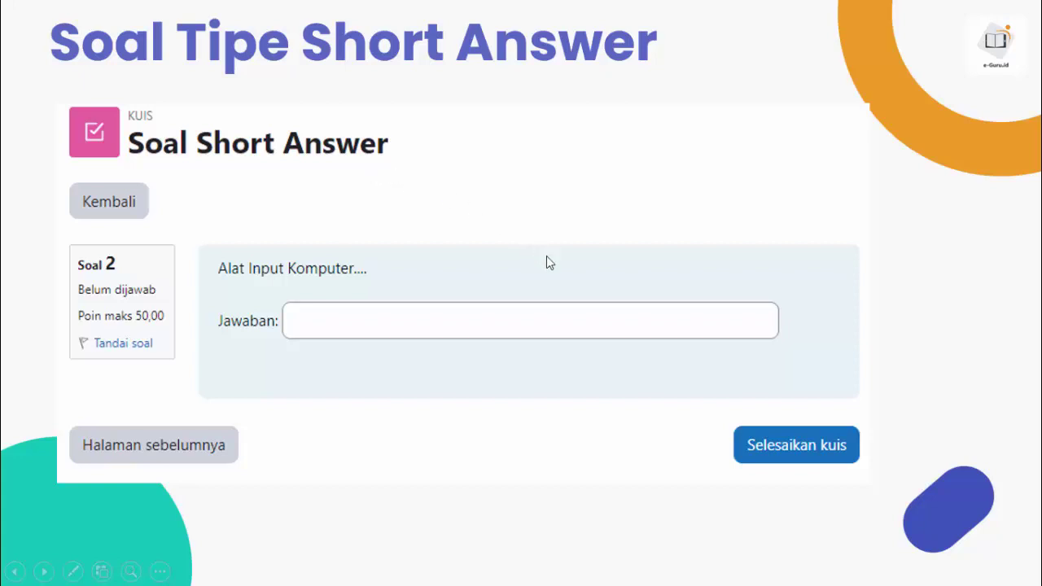
click(519, 257)
key(Escape)
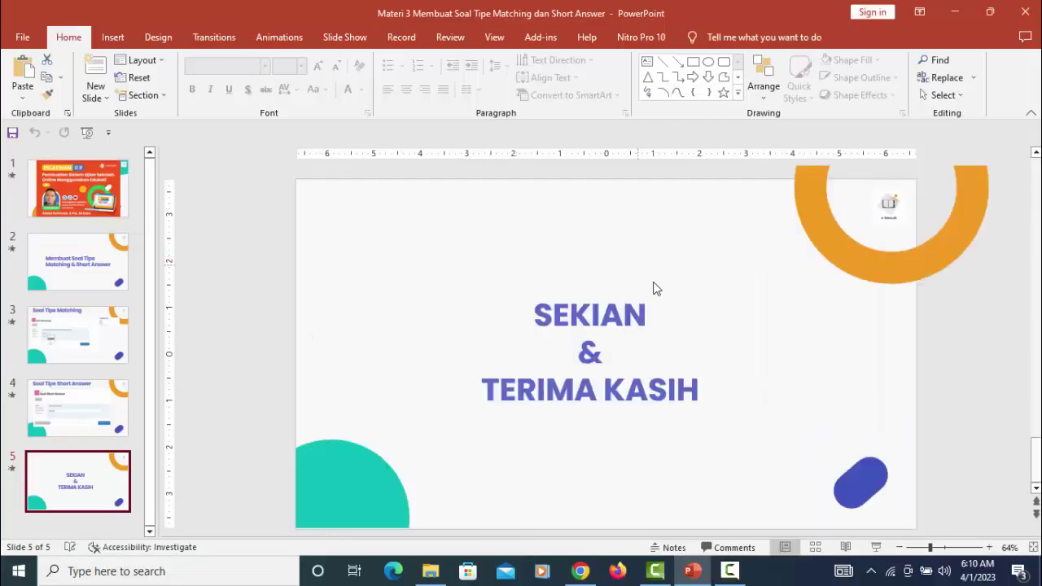
click(103, 396)
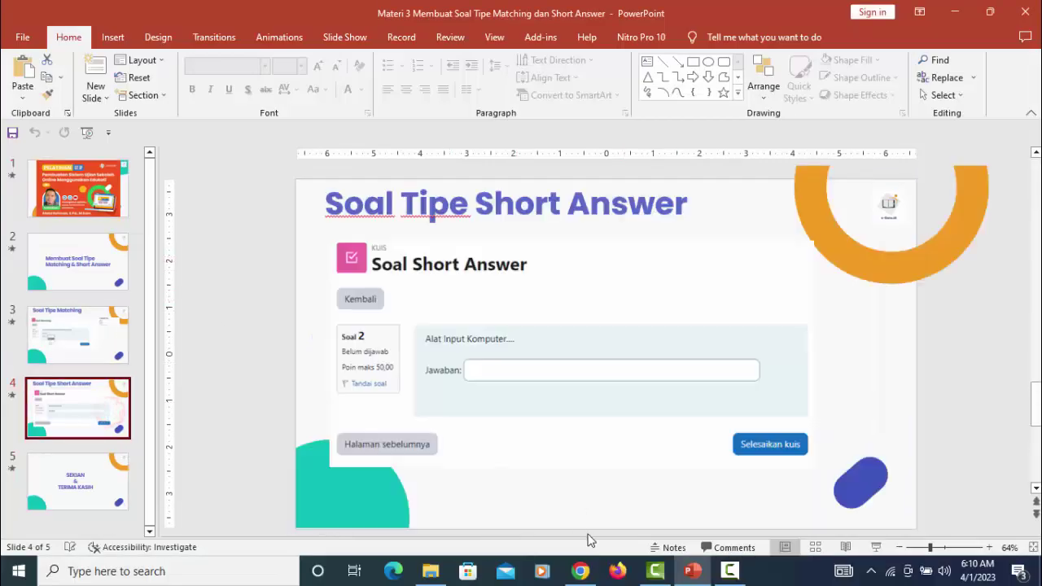
Step: Switch to Chrome and open the Aplikom course from the active courses on the Edukati dashboard
click(580, 572)
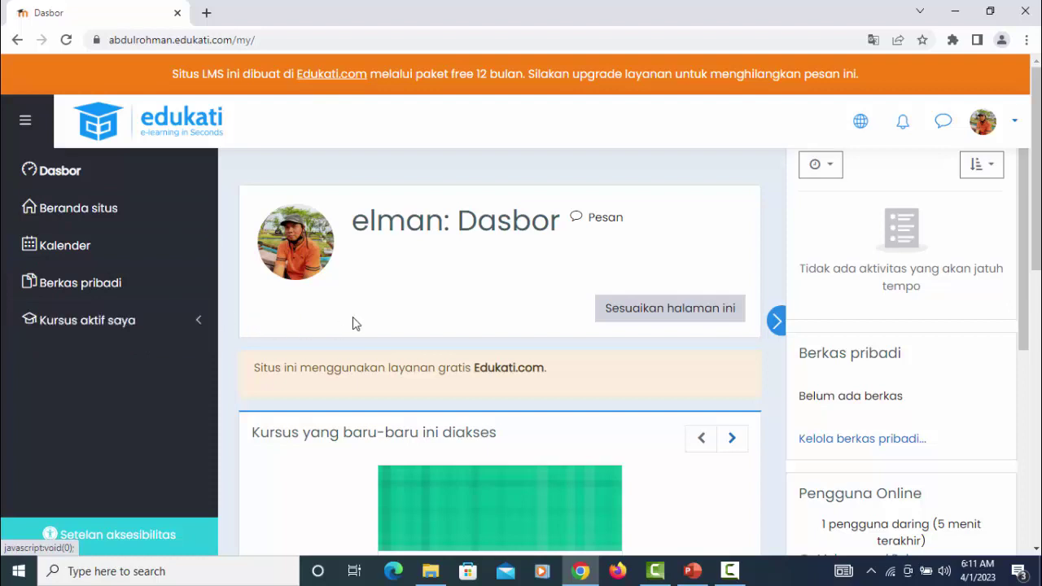
click(64, 326)
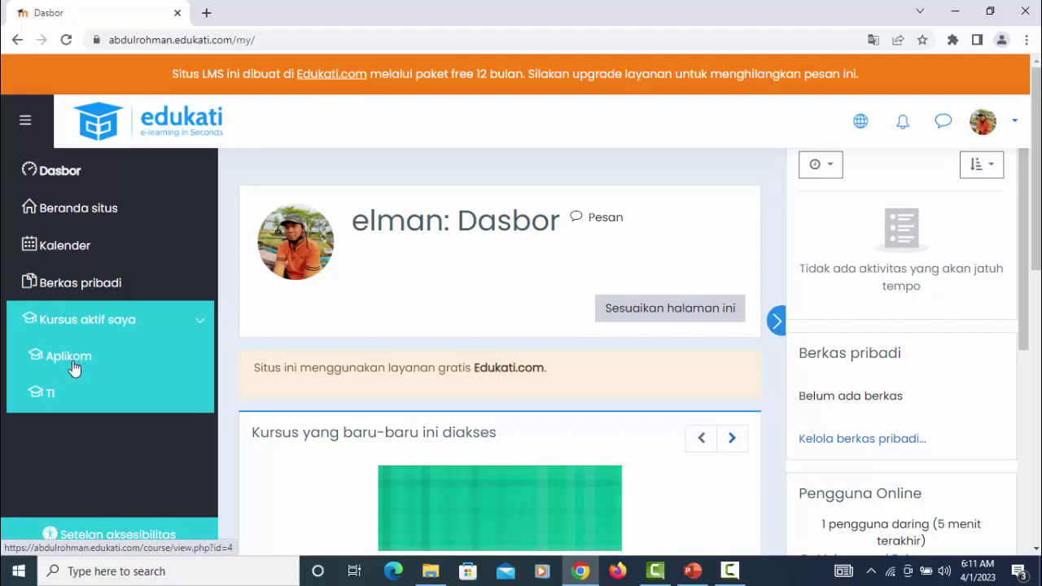
click(74, 364)
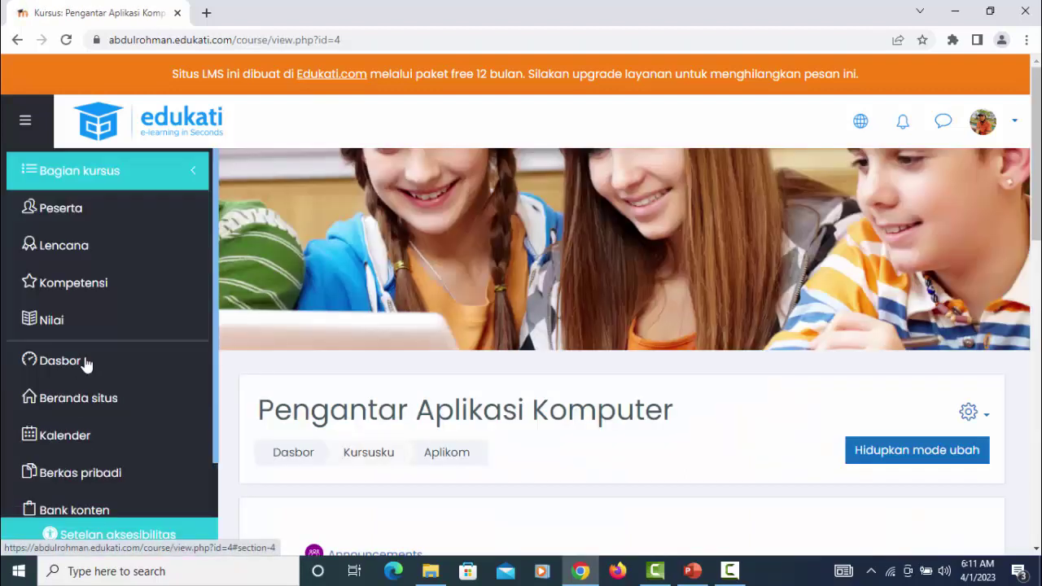
Step: Look through the course page's topic sections to check which question types exist and which topics are still empty
scroll(616, 315, down, 3)
scroll(616, 315, down, 2)
scroll(616, 325, down, 3)
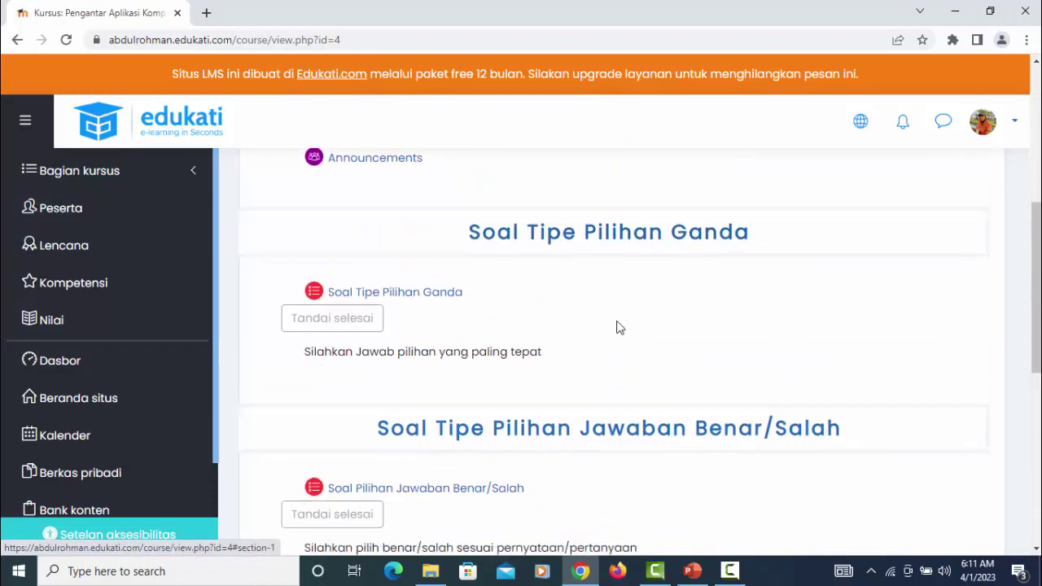
scroll(617, 331, up, 3)
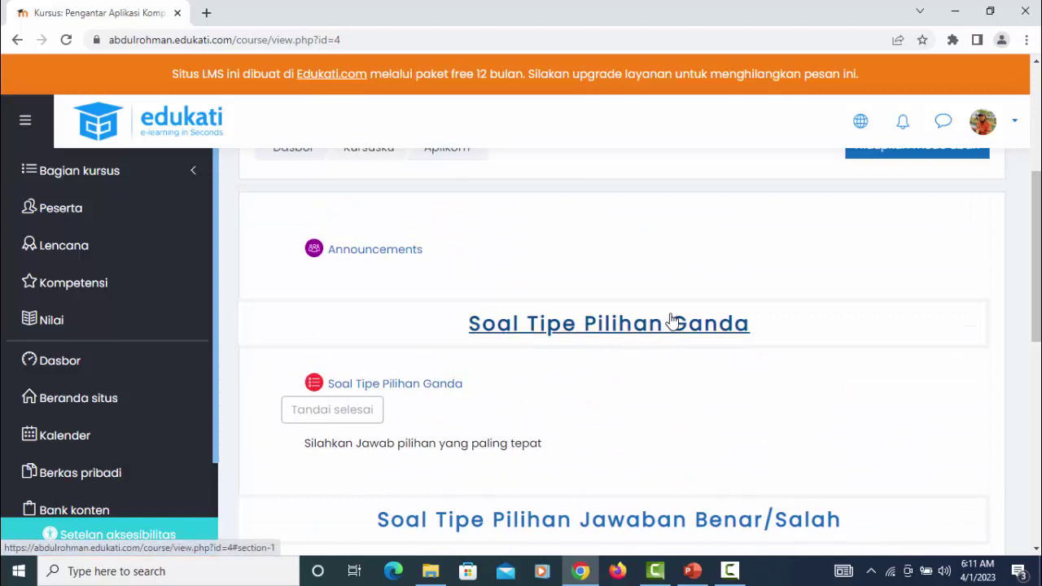
scroll(709, 344, down, 3)
scroll(710, 358, down, 2)
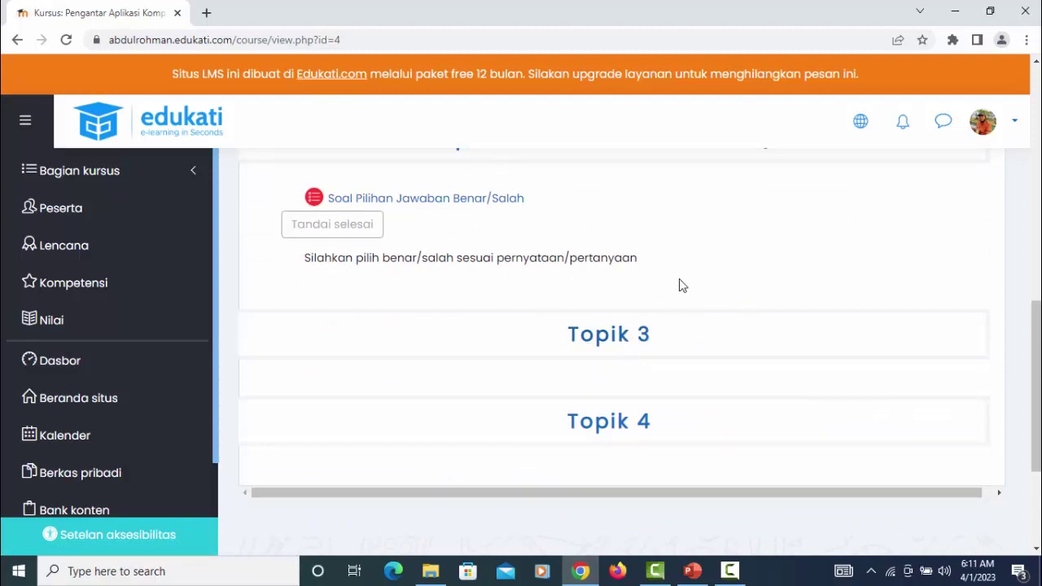
scroll(720, 341, up, 4)
scroll(721, 339, up, 4)
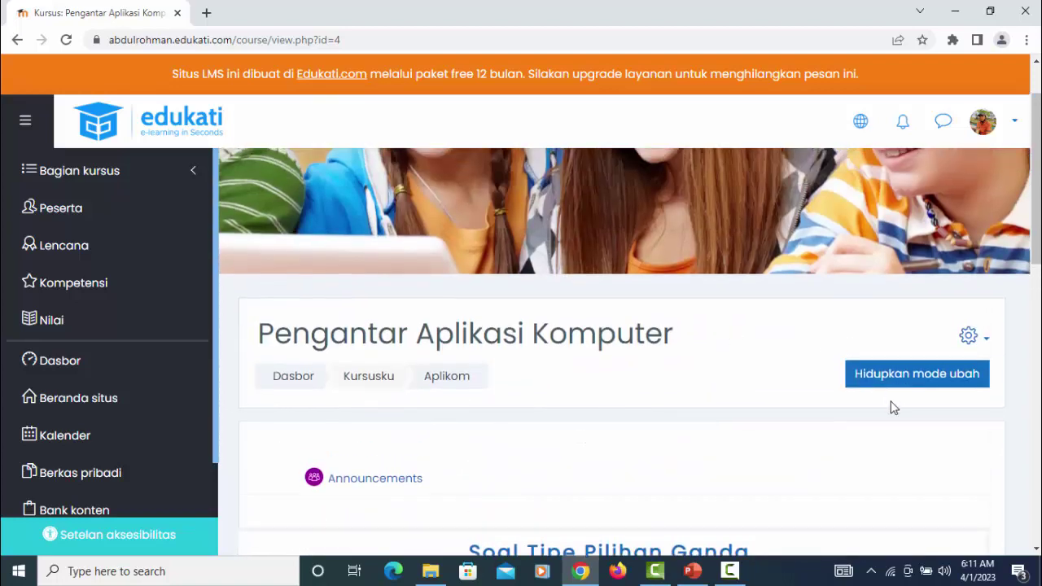
Step: Turn on the course's edit mode and rename Topik 3 as "Soal Tipe Mencocokan"
click(936, 382)
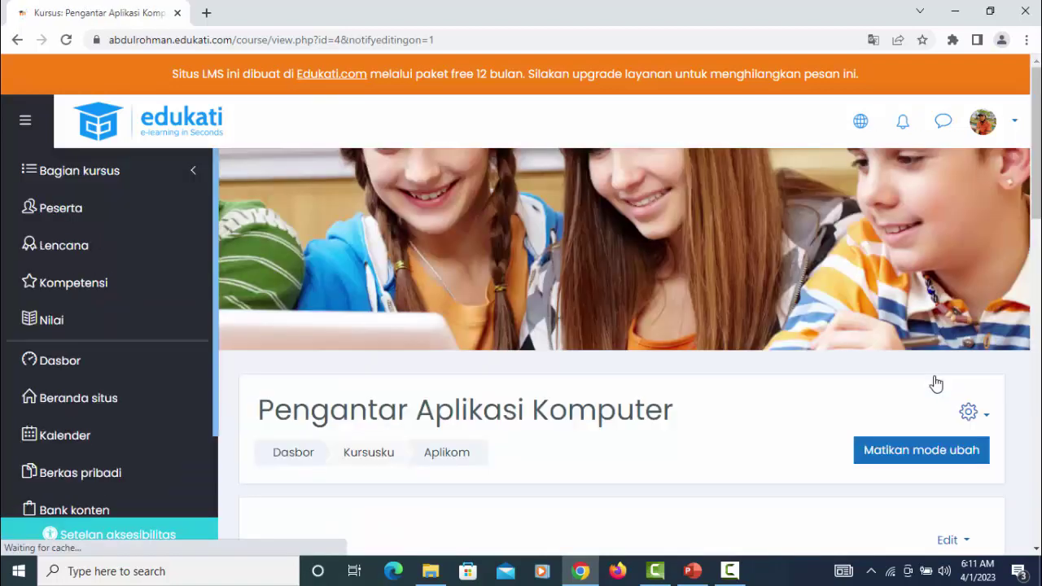
scroll(936, 384, down, 10)
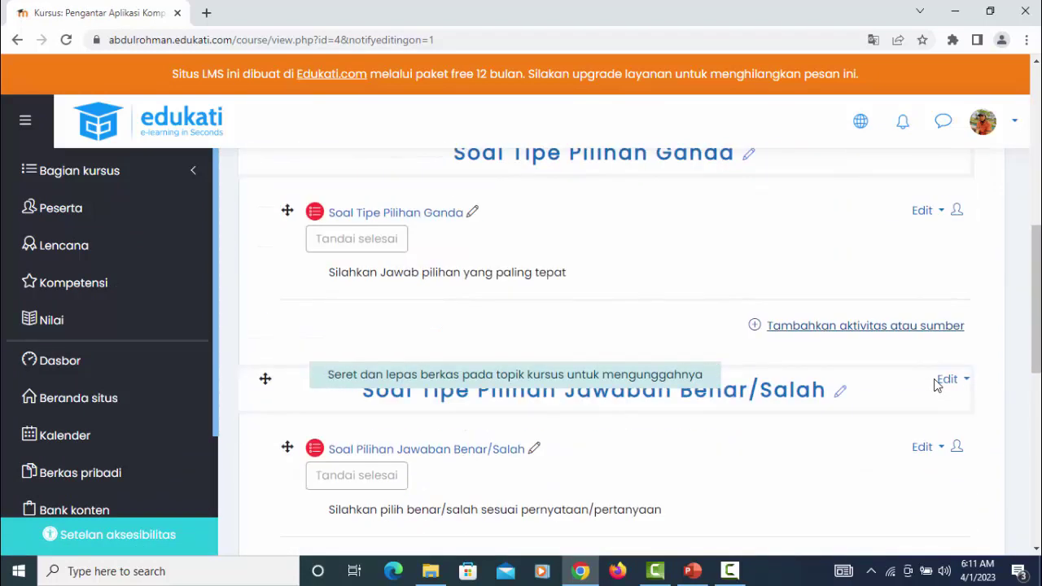
scroll(936, 384, down, 2)
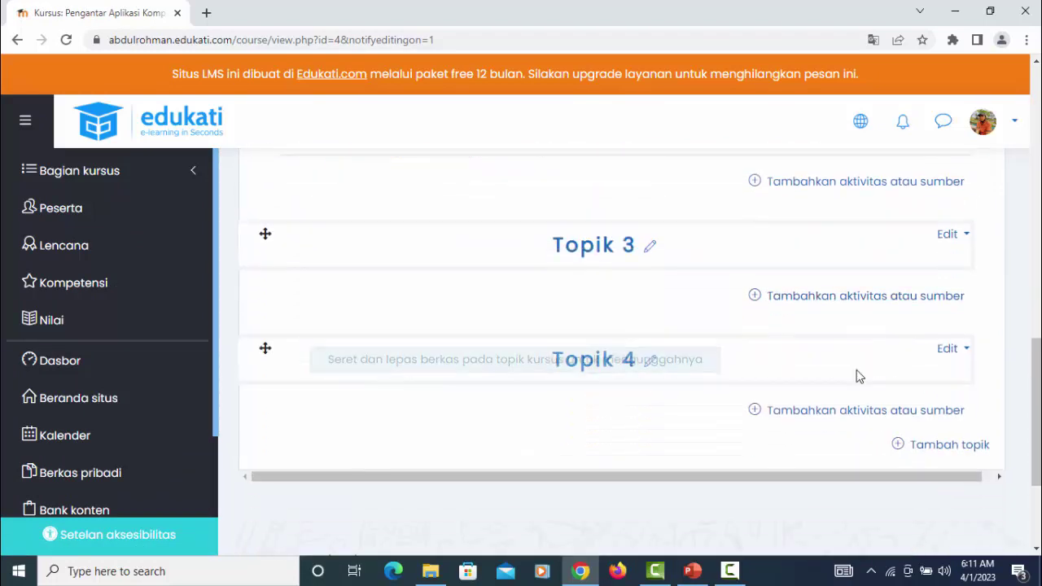
click(652, 250)
click(422, 251)
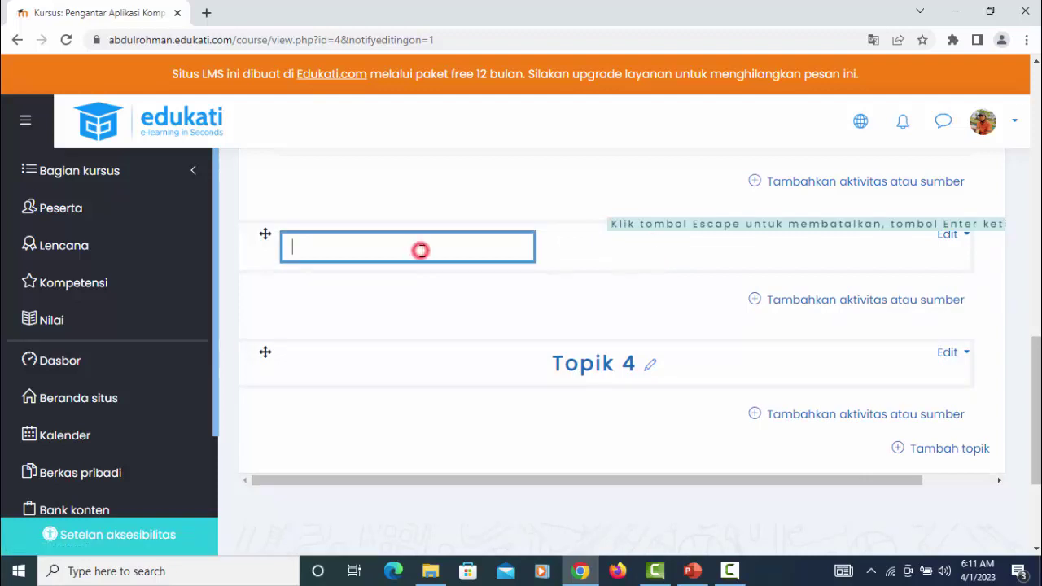
text(Soal Tipe Mencocoka)
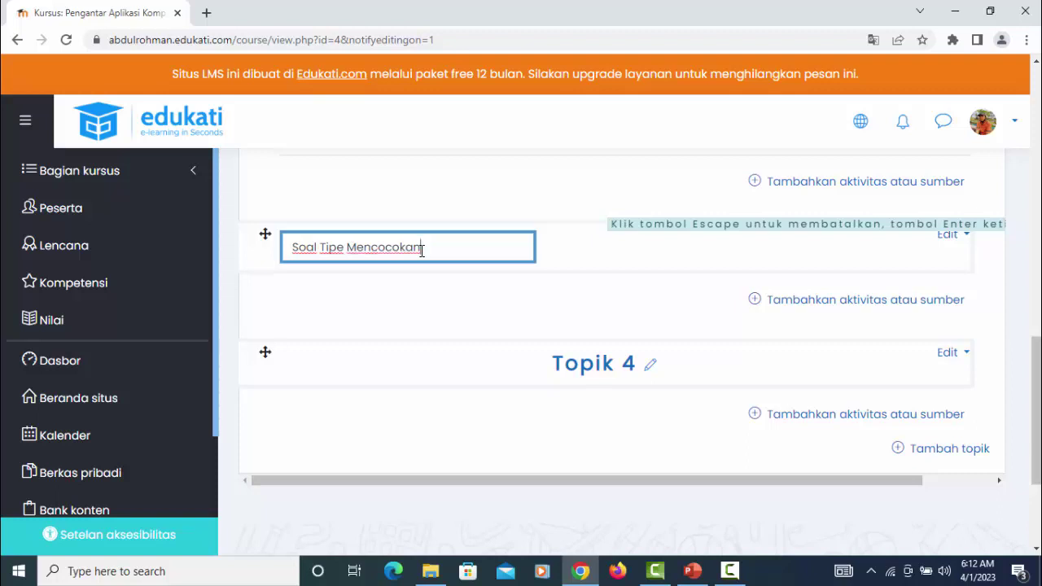
text(n)
key(Return)
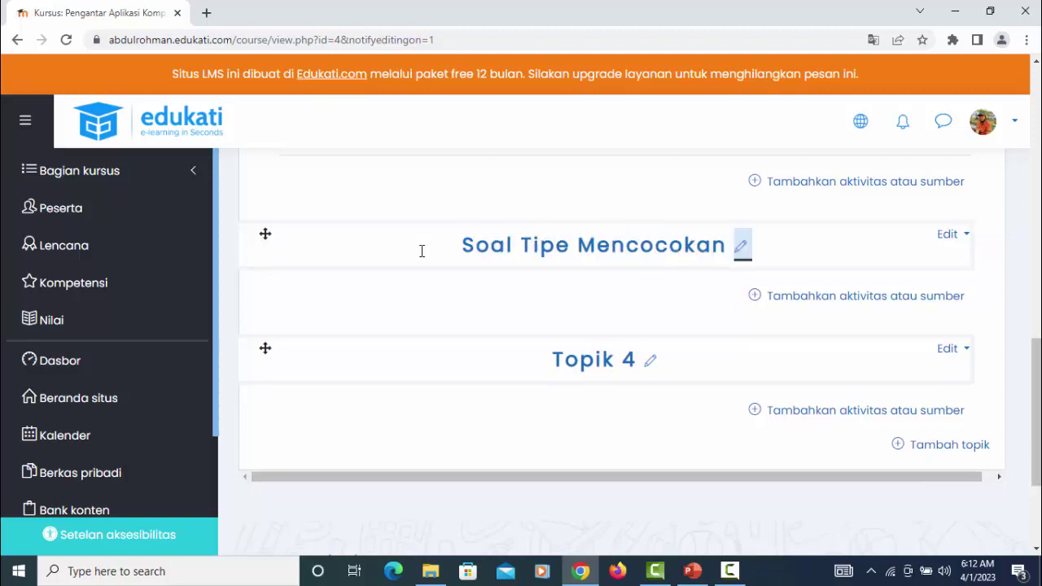
Step: Add a new Kuis activity to the Soal Tipe Mencocokan topic
click(863, 301)
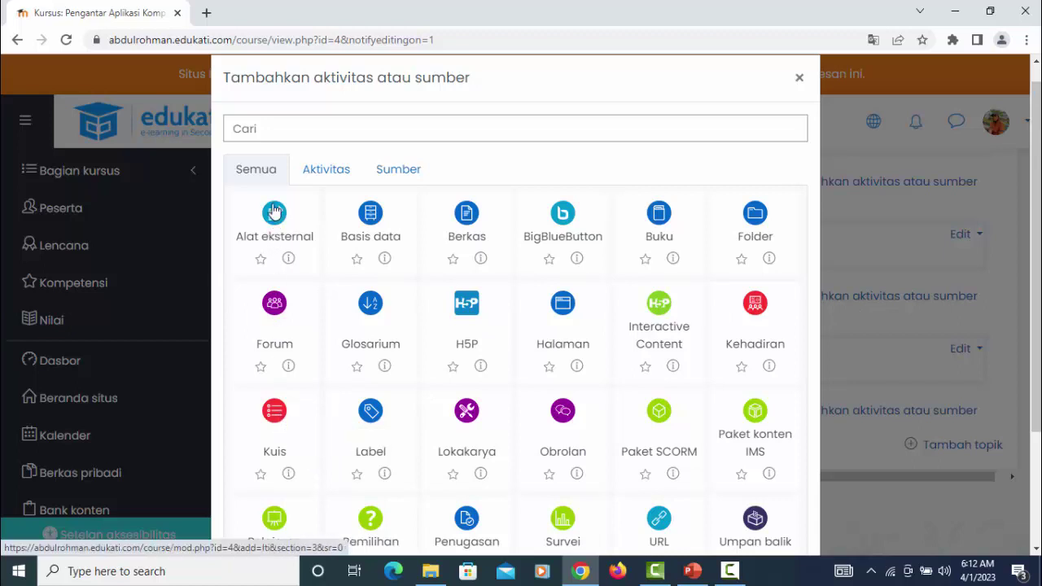
click(309, 169)
click(252, 169)
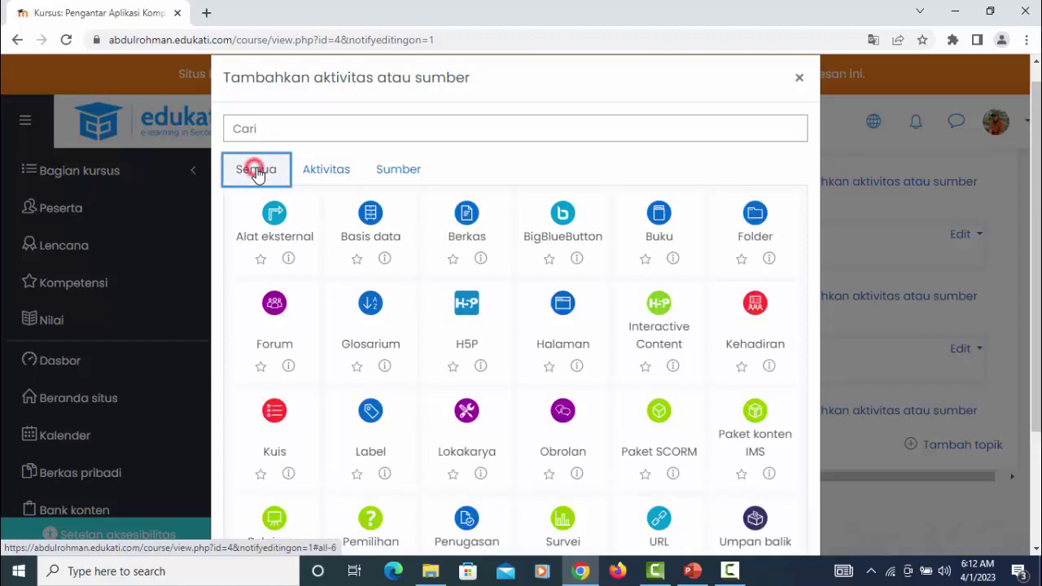
click(274, 416)
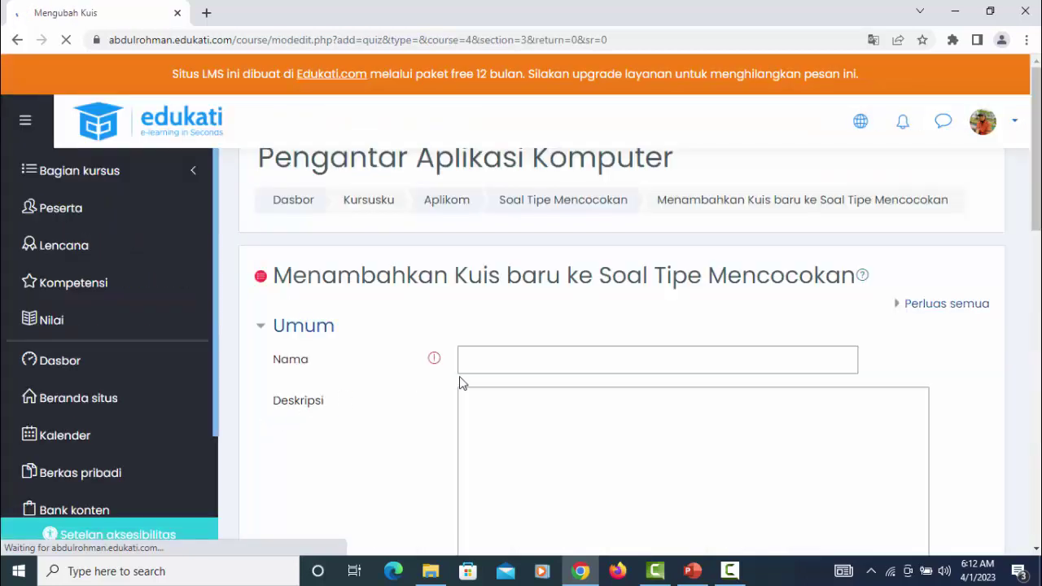
Step: Name the new quiz "Soal Tipe Mencocokan"
scroll(581, 353, down, 1)
click(503, 286)
text(Soal)
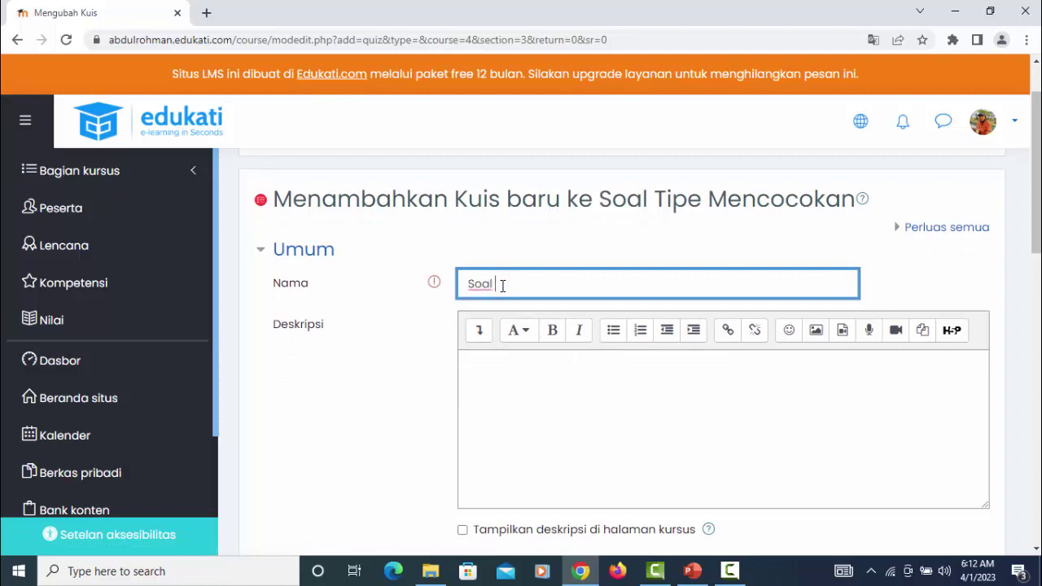
text( Tipe Mencocokan)
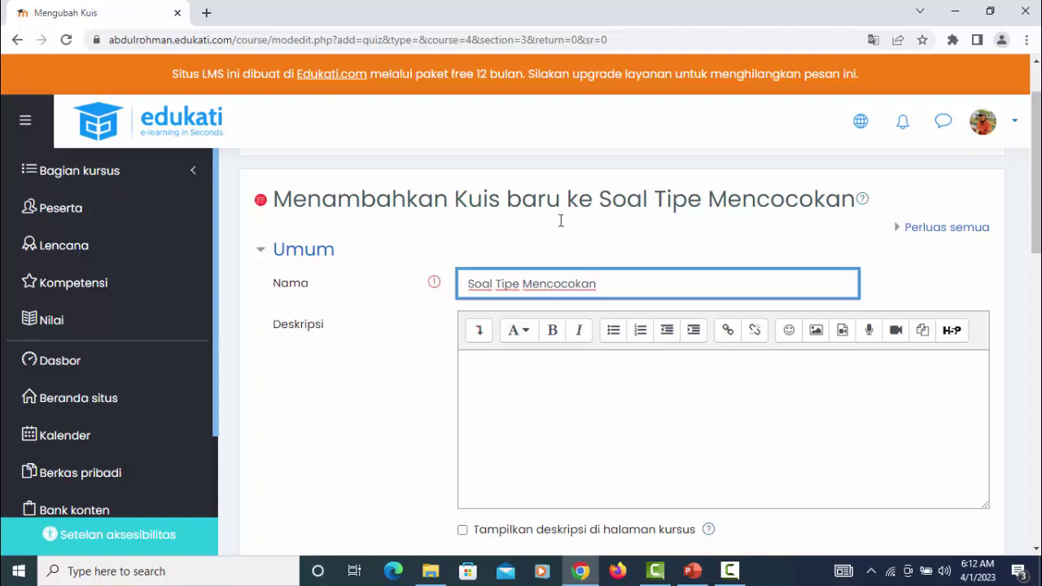
Step: Enter the quiz description "Silahkan cocokan jawaban yang tepat" and have it displayed on the course page
click(489, 366)
scroll(682, 382, down, 1)
scroll(682, 382, up, 1)
text(Silah)
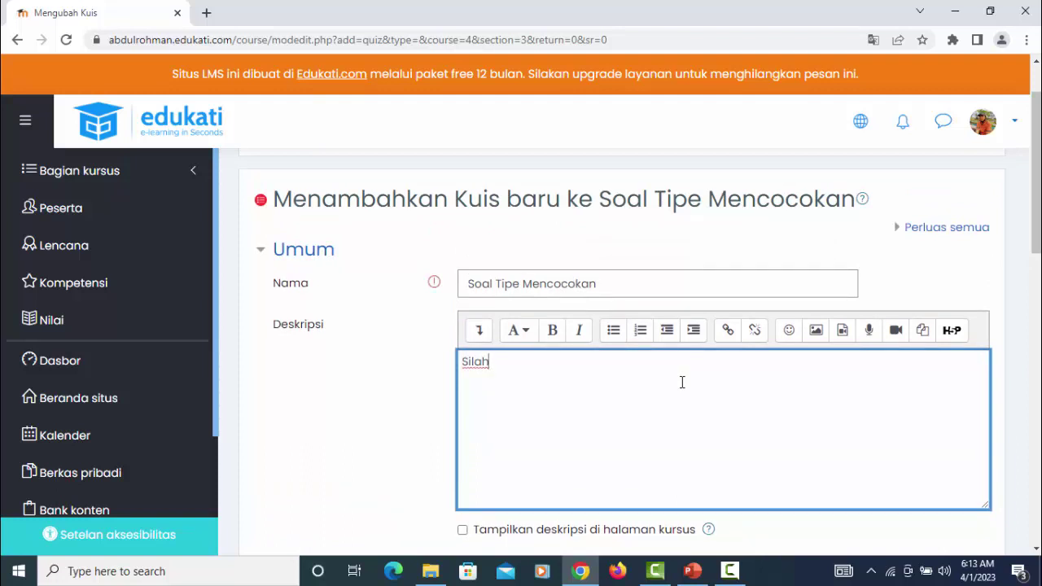
text(ka)
key(BackSpace)
text(cocokan jawaban yang )
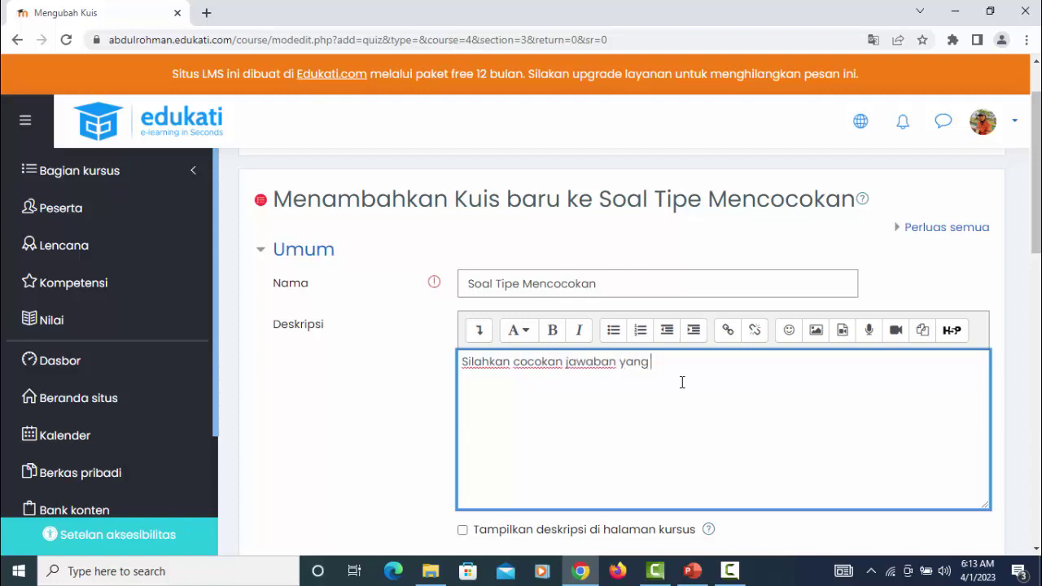
text(tepat)
scroll(799, 447, down, 2)
click(462, 377)
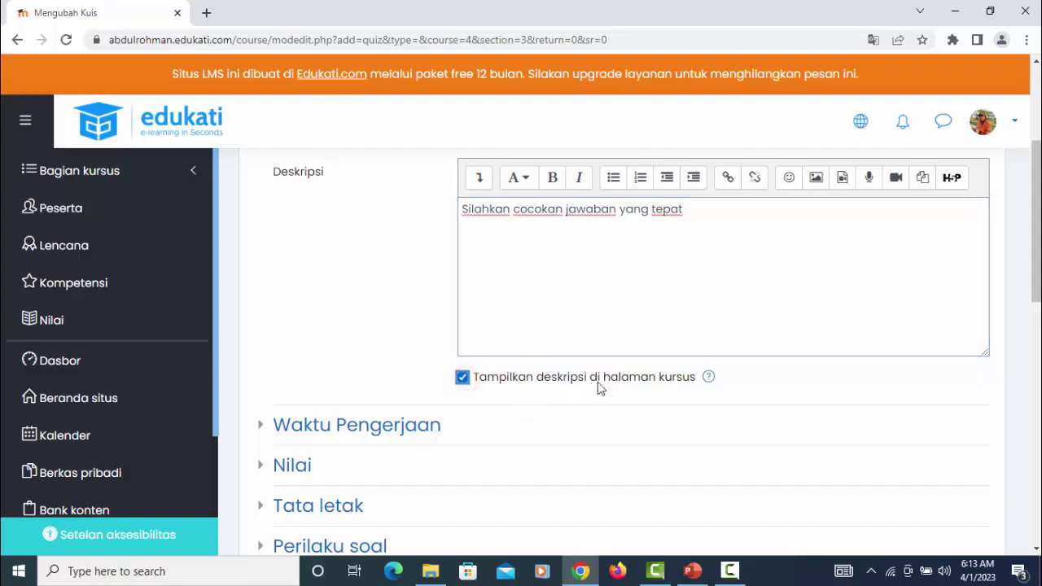
Step: Enable the quiz time limit (Waktu pengerjaan) and set it to 1 menit
scroll(682, 395, down, 1)
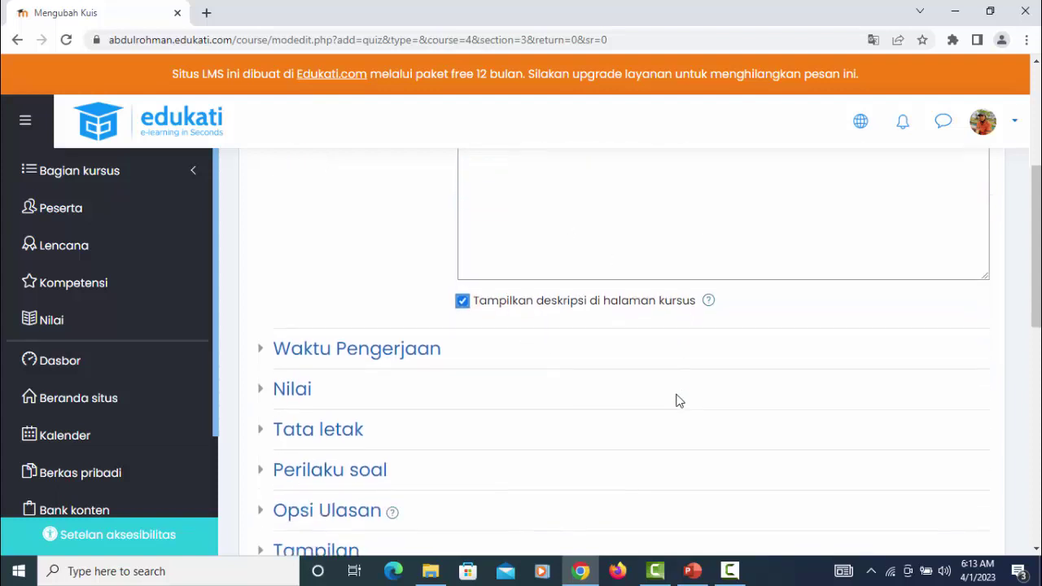
click(337, 358)
scroll(367, 388, down, 1)
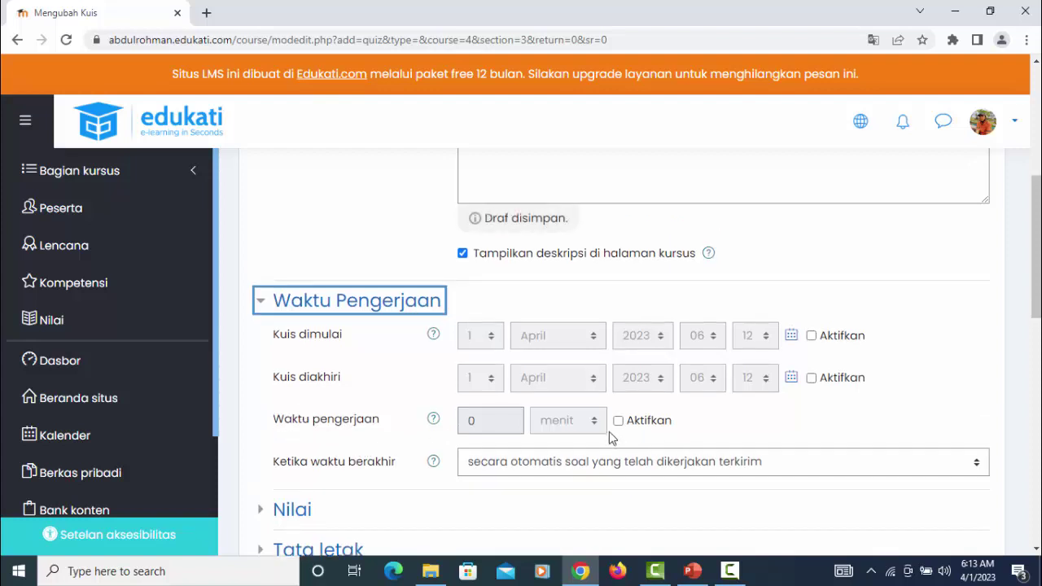
click(618, 421)
double_click(488, 420)
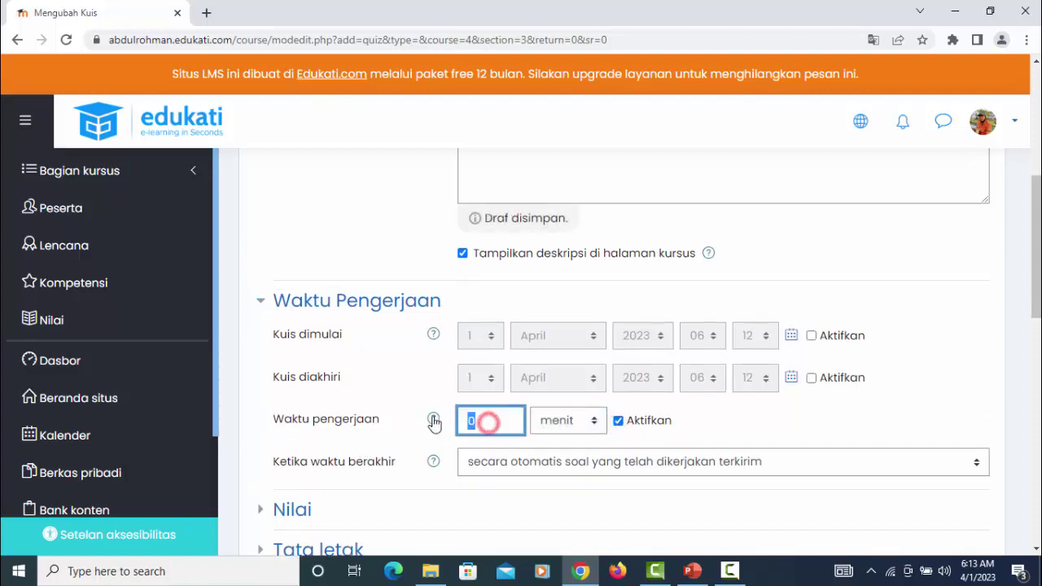
text(1)
scroll(722, 433, down, 1)
scroll(728, 428, down, 2)
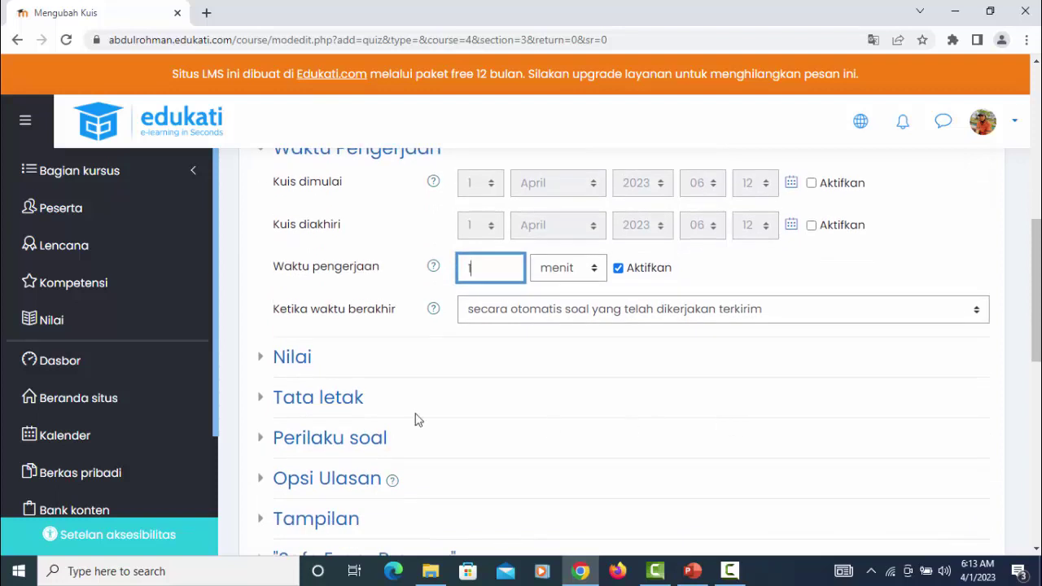
Step: Set the number of allowed attempts to 1 in the quiz's Nilai settings
click(295, 330)
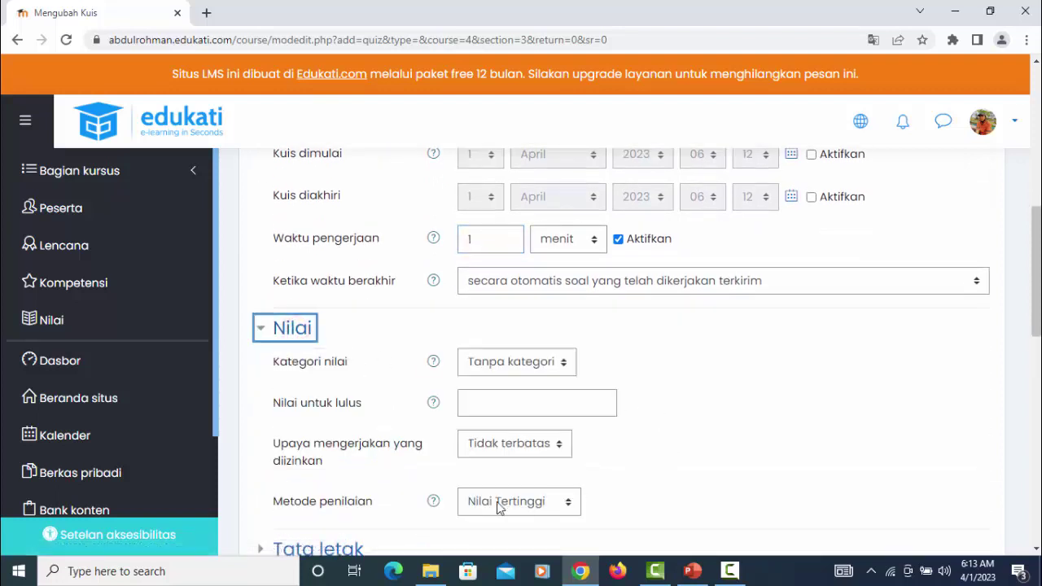
scroll(472, 433, down, 1)
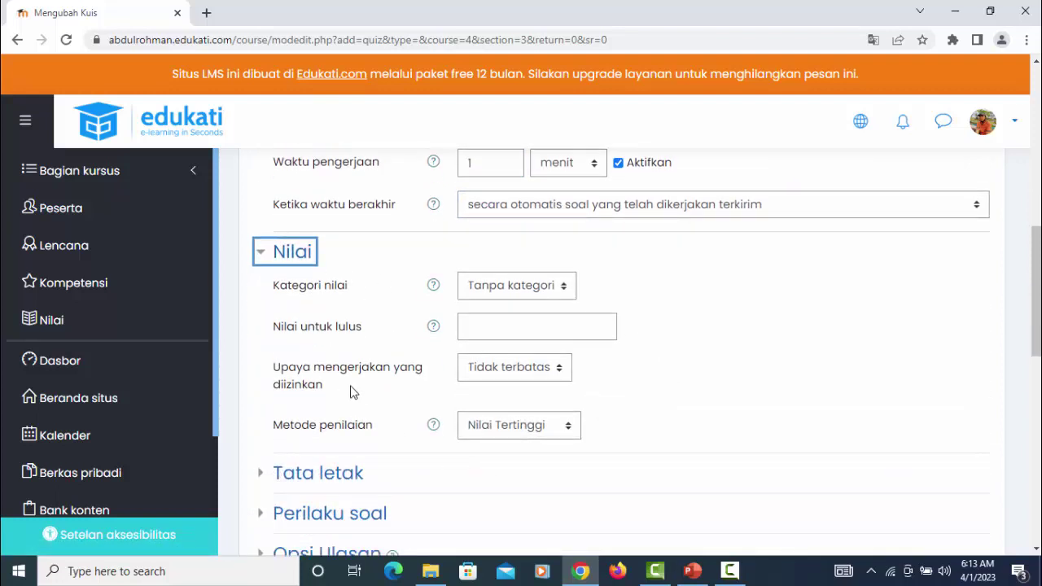
click(510, 367)
click(477, 178)
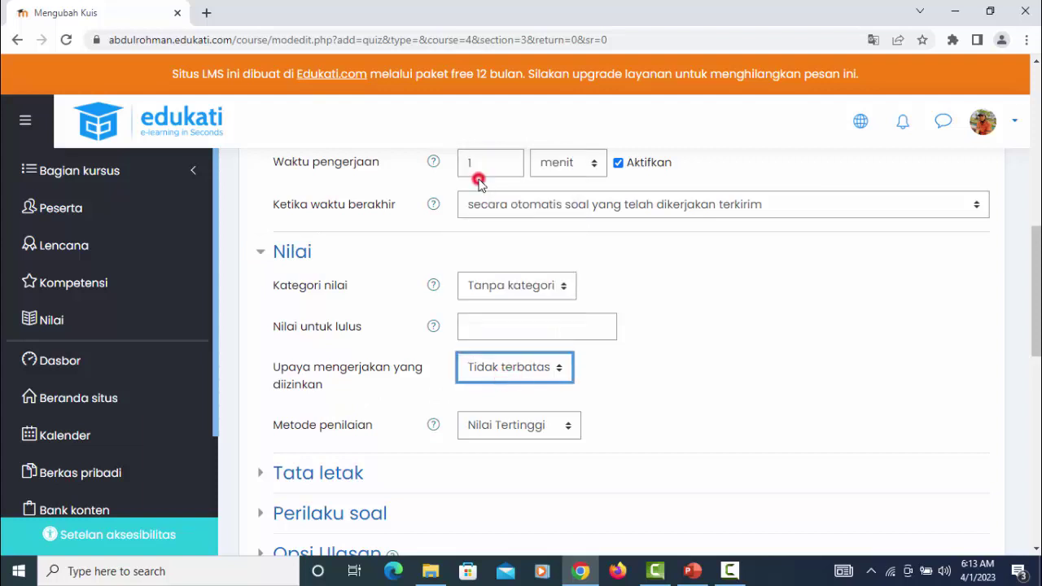
Step: Set the quiz layout (Tata letak) to start a new page at "Tiap pertanyaan"
scroll(382, 372, down, 1)
click(353, 356)
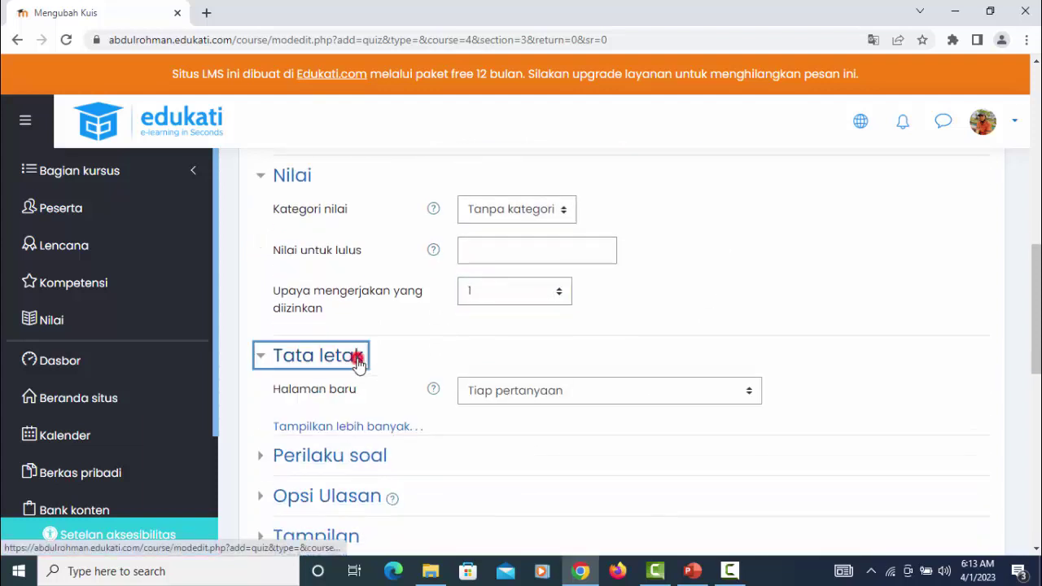
click(515, 391)
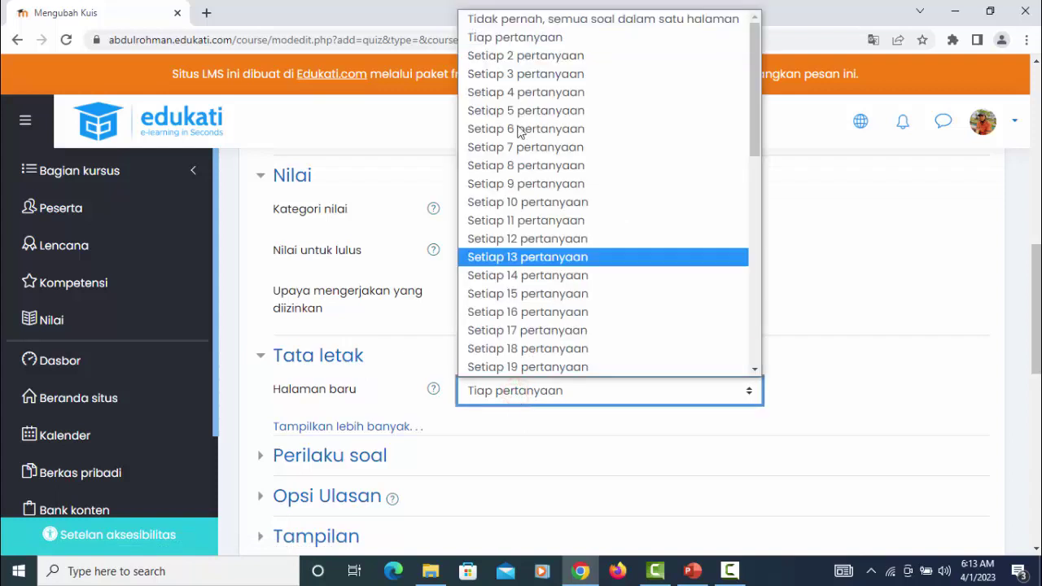
click(530, 38)
Step: Examine the question behaviour (Perilaku soal) and review option (Opsi Ulasan) settings of the quiz
scroll(366, 468, down, 1)
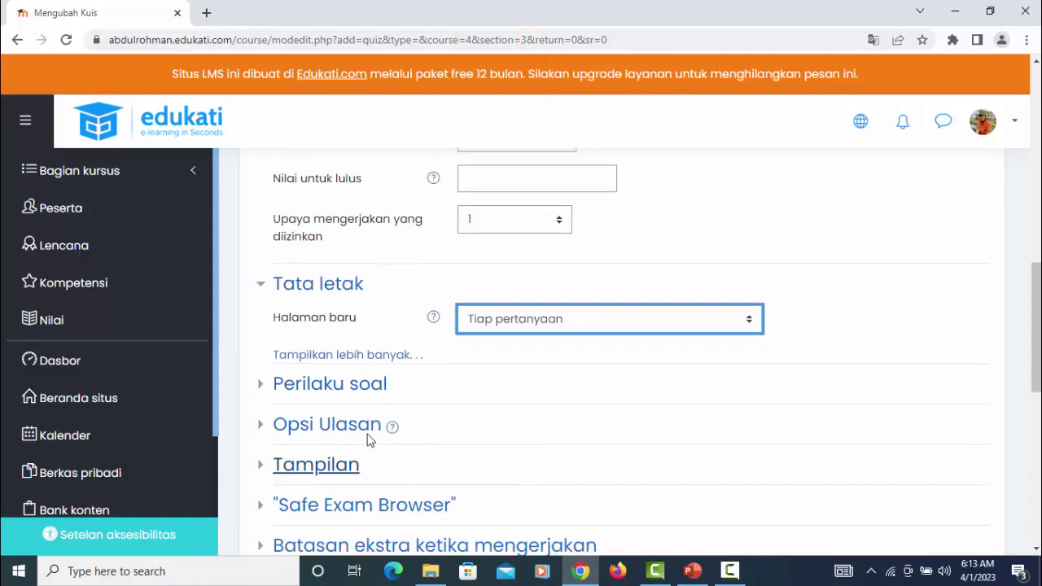
click(365, 381)
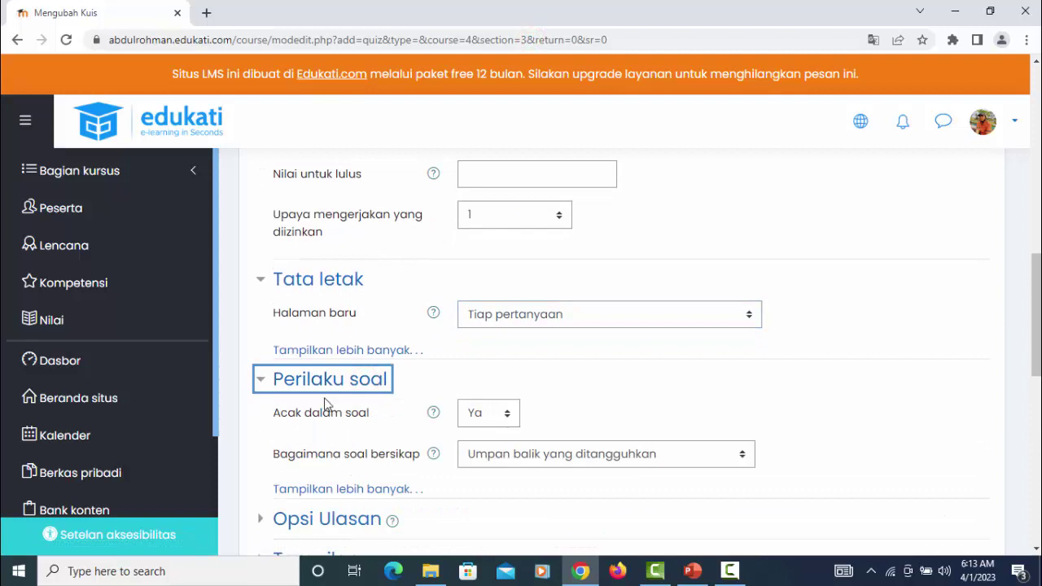
scroll(423, 423, down, 2)
click(345, 371)
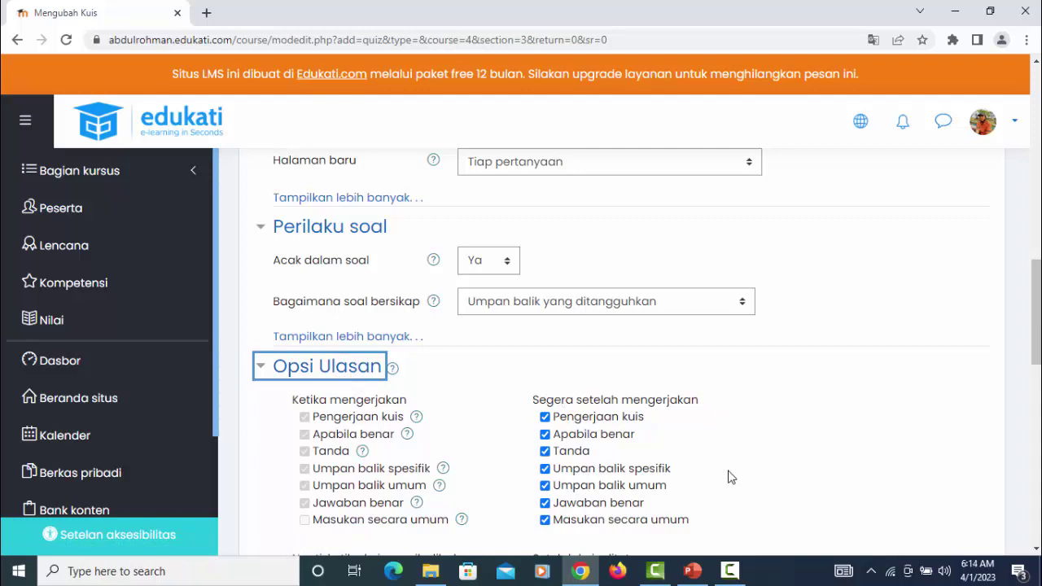
scroll(730, 477, down, 1)
scroll(730, 477, down, 2)
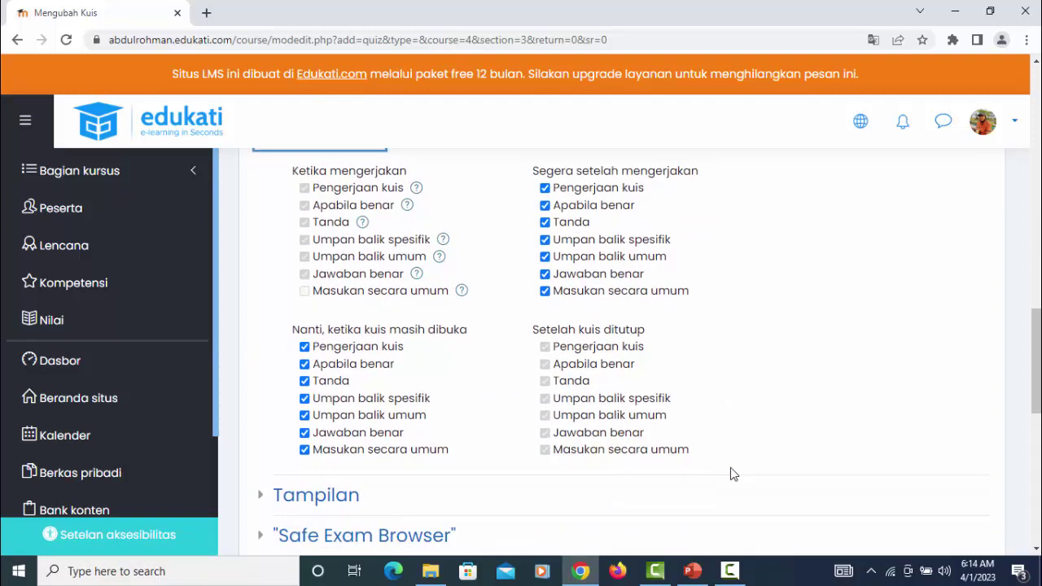
scroll(731, 474, down, 3)
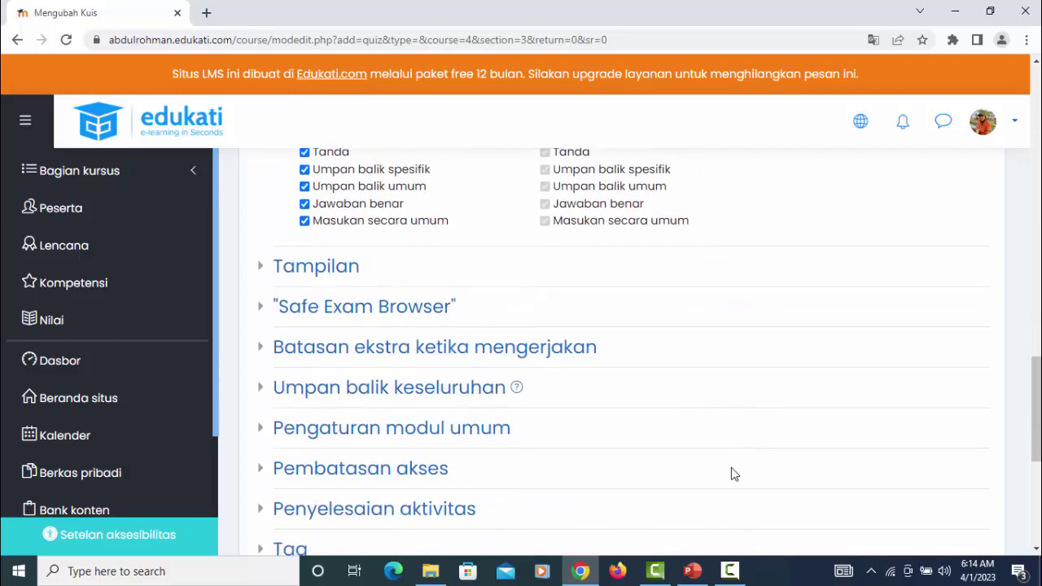
scroll(731, 475, down, 3)
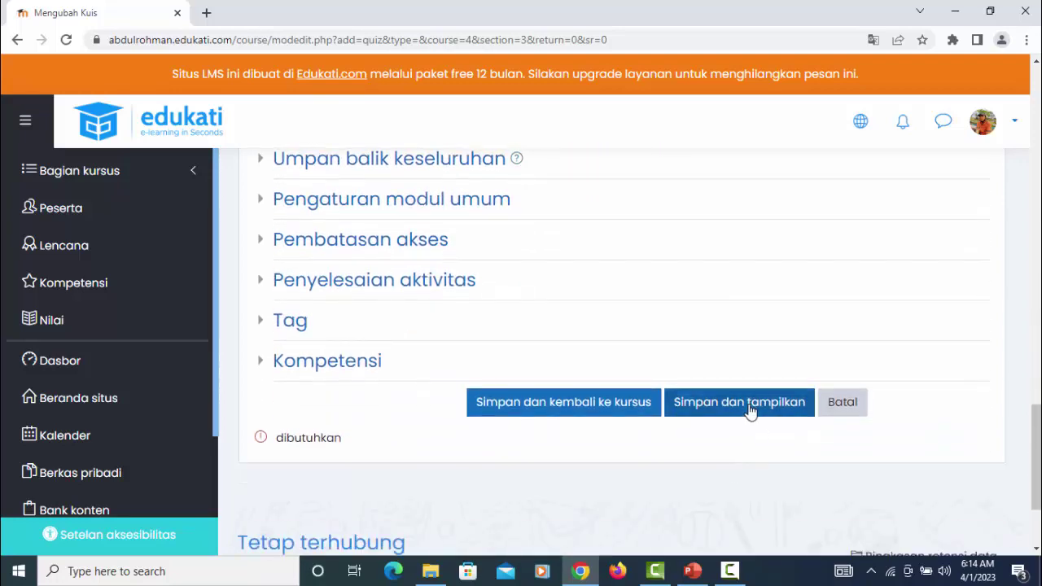
Step: Save and display the new quiz, and open it for editing its questions
click(745, 407)
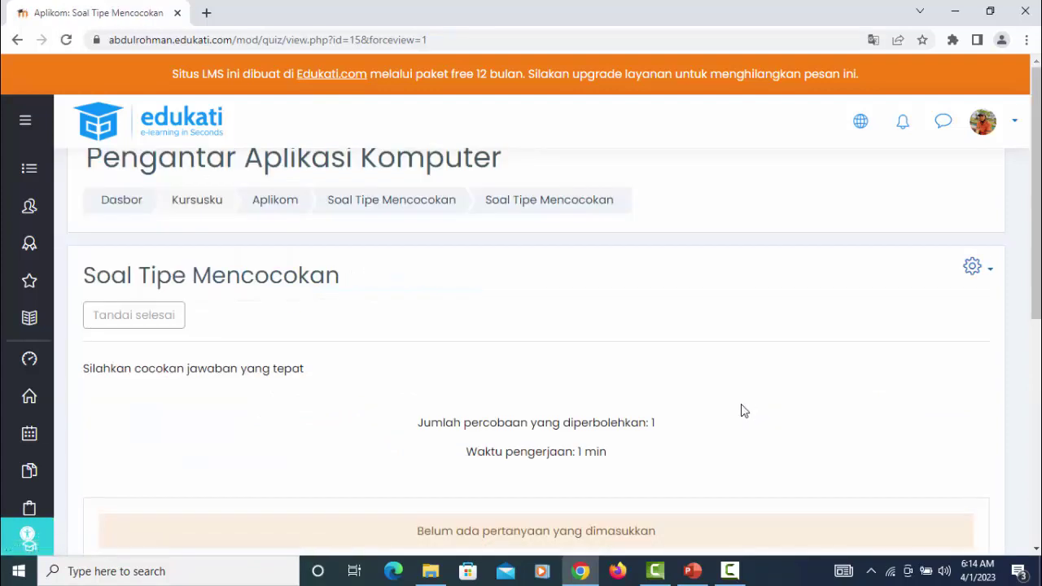
scroll(741, 411, down, 1)
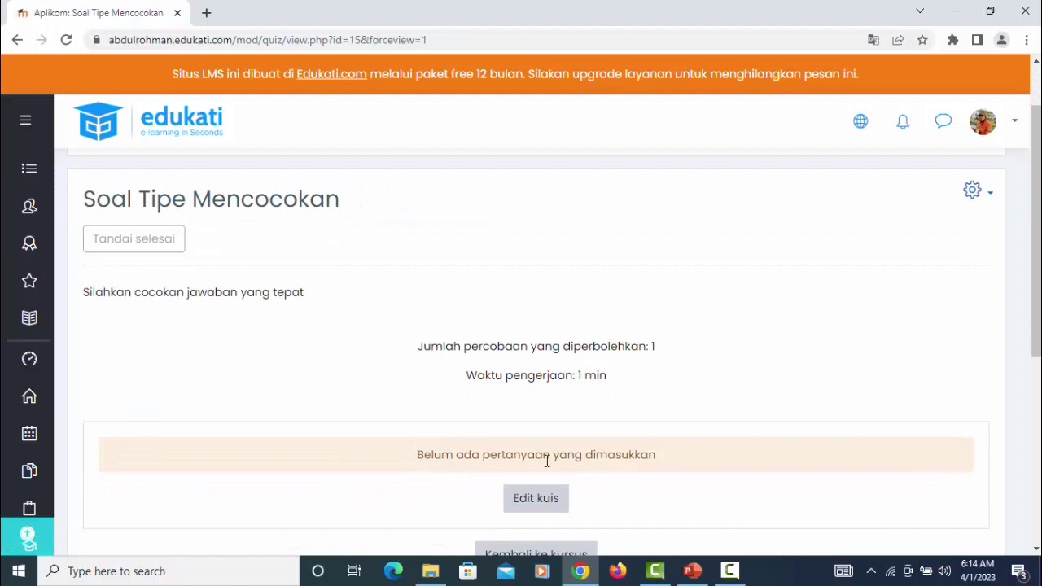
scroll(709, 443, up, 1)
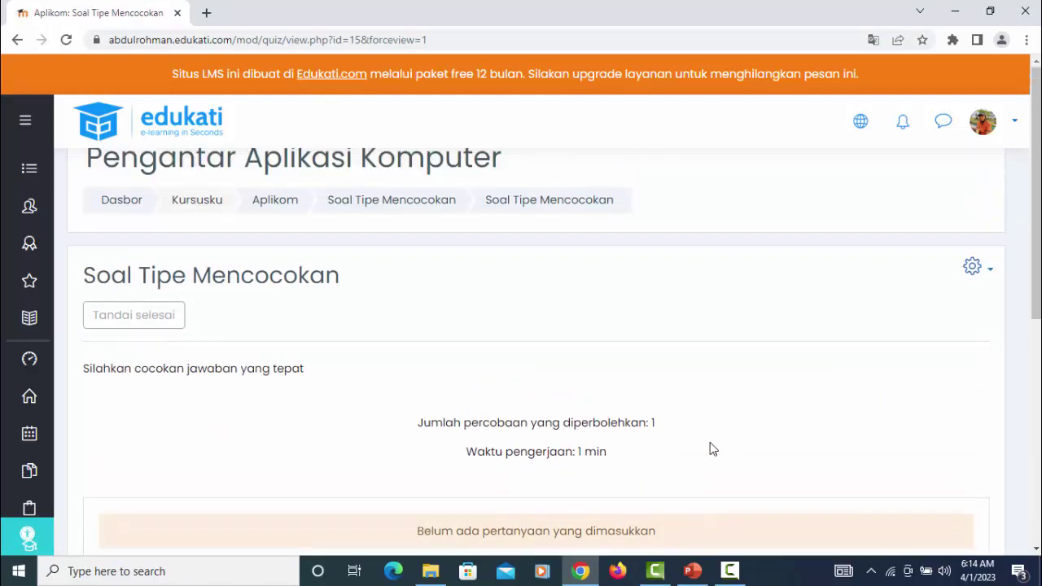
scroll(712, 448, down, 2)
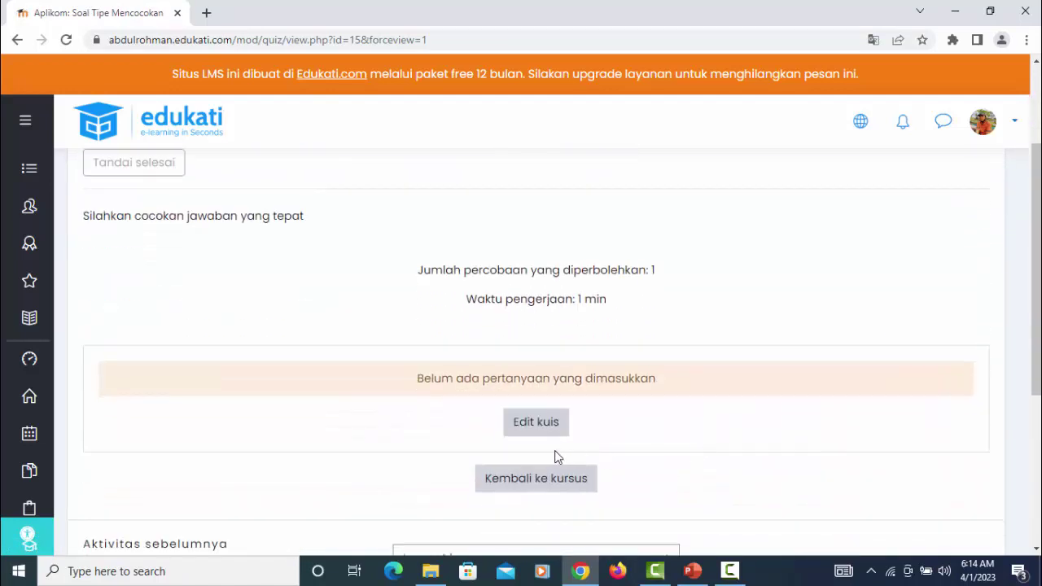
click(556, 430)
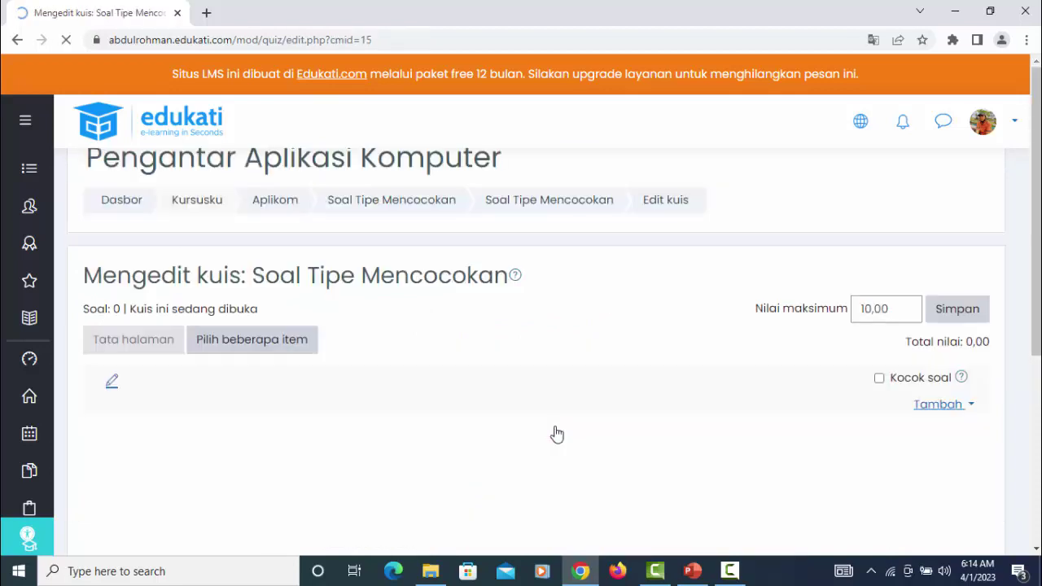
Step: Set the quiz's maximum grade (Nilai maksimum) to 100 and save it
double_click(911, 309)
text(100)
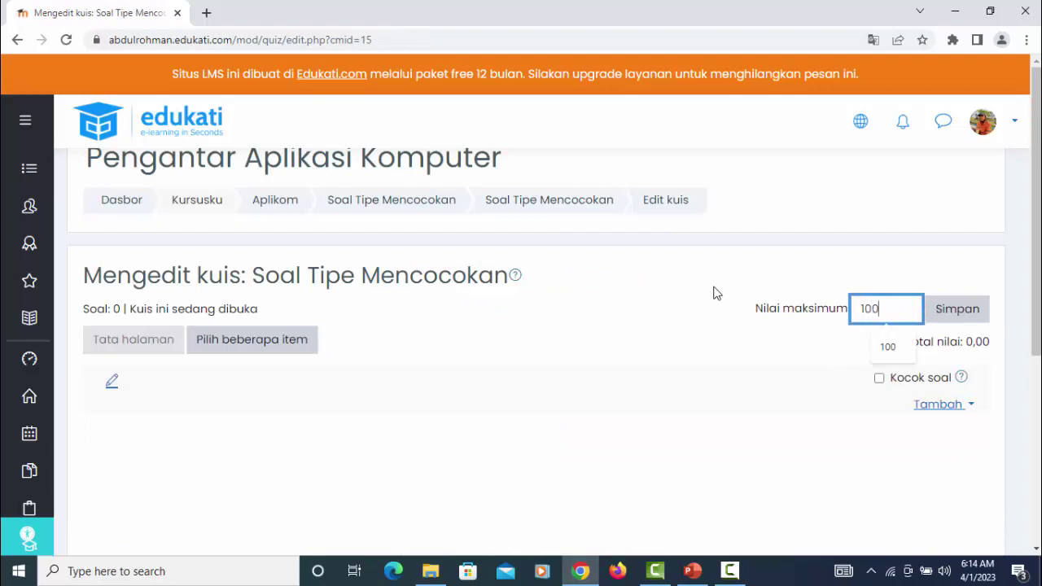
key(Return)
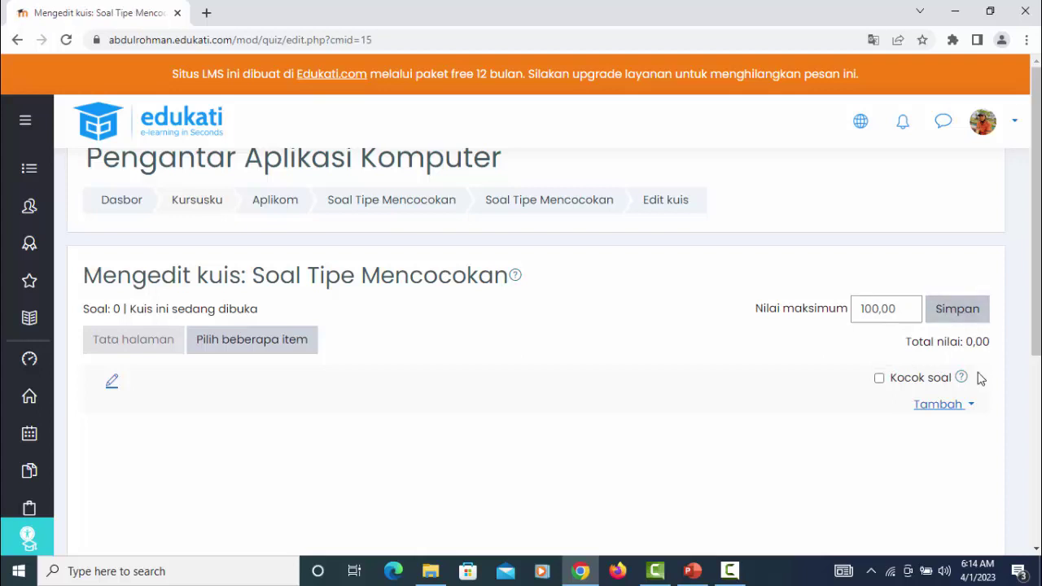
Step: Add a new question of the type Mencocokkan to the quiz
click(945, 408)
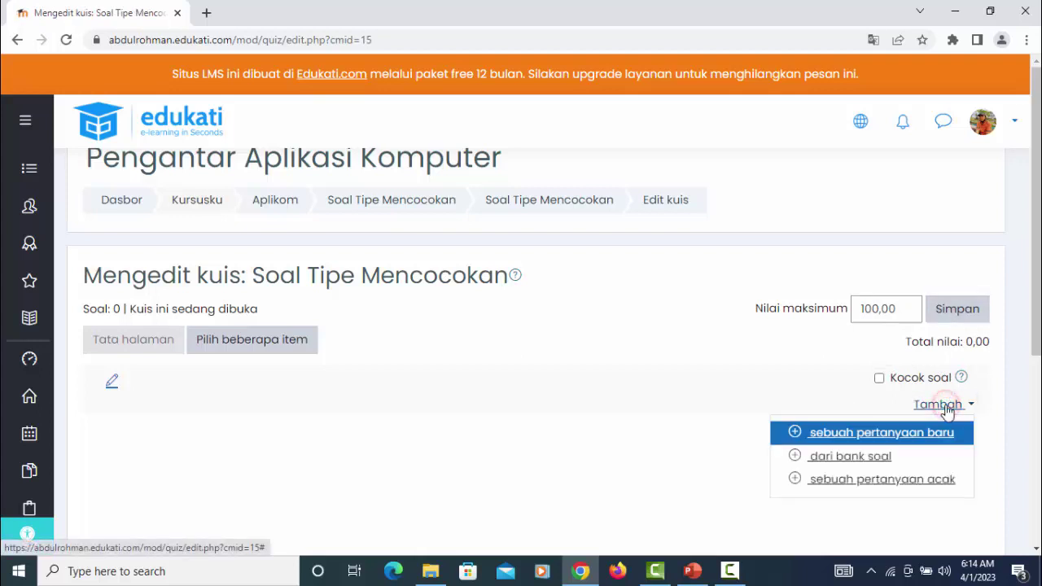
click(877, 441)
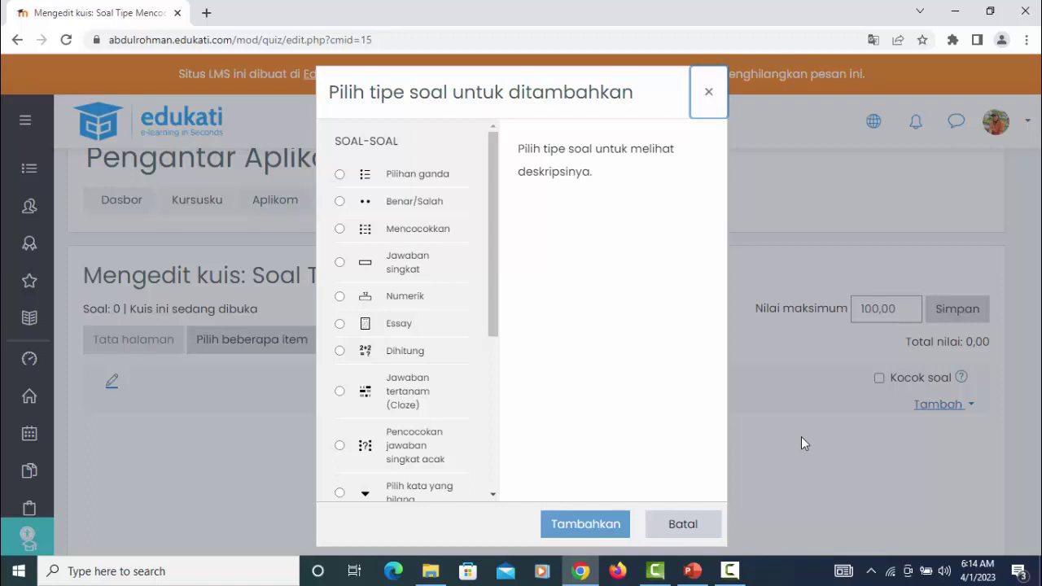
click(341, 230)
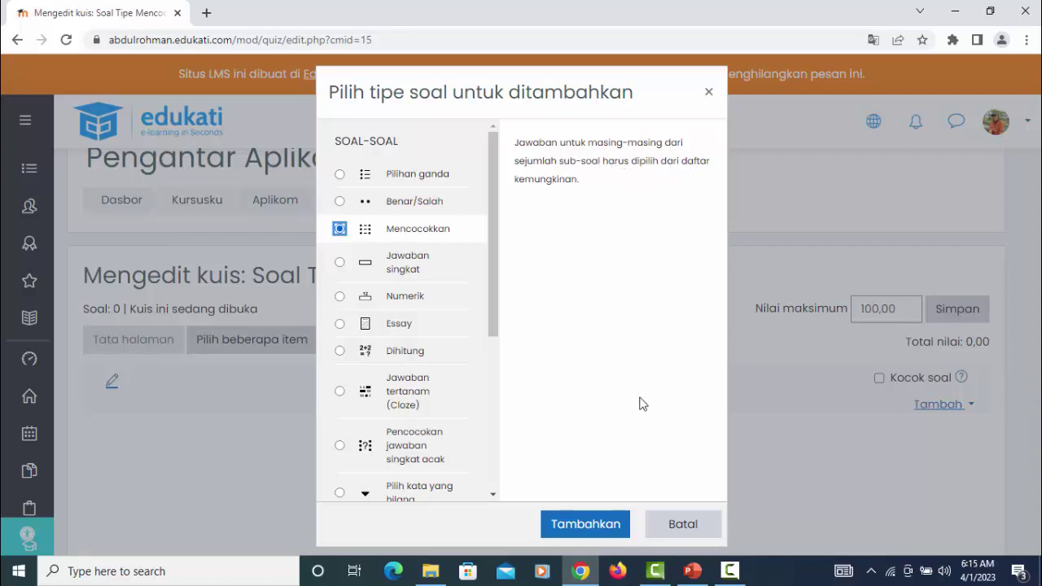
click(594, 525)
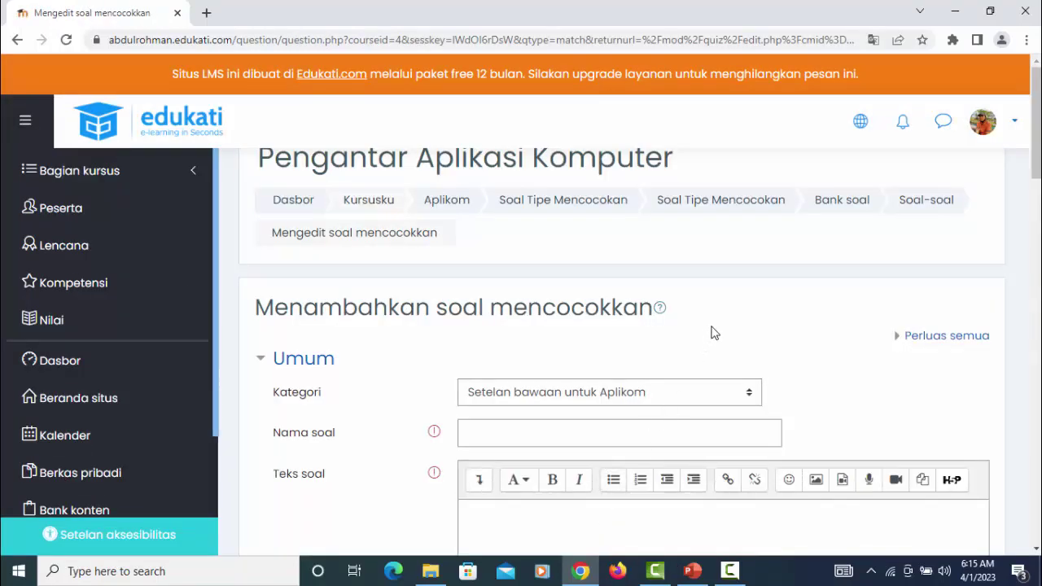
Step: Set the question's category to "Setelan bawaan untuk Soal Tipe Mencocokan" and name the question 1
scroll(712, 332, down, 1)
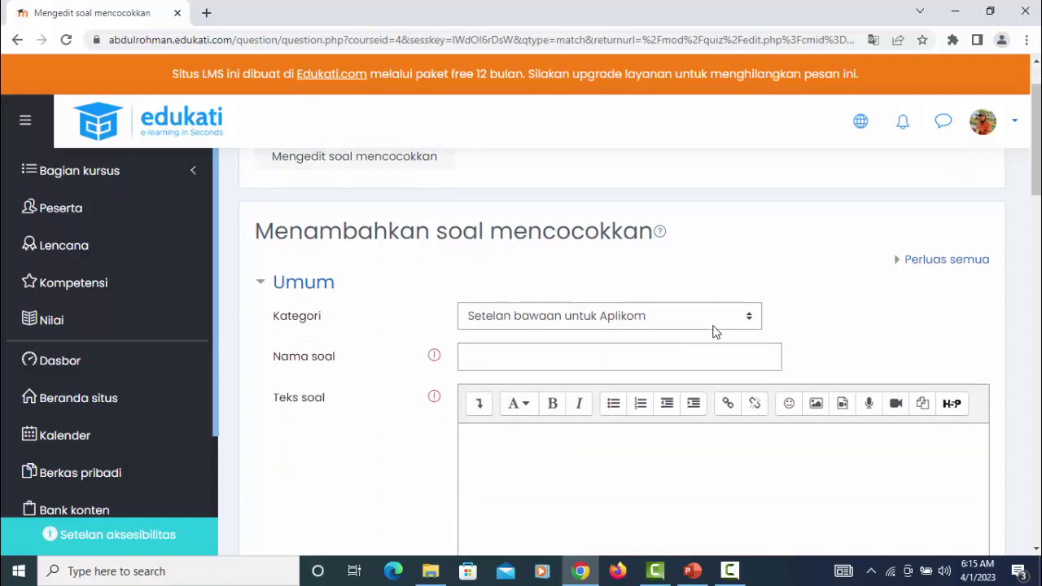
click(565, 319)
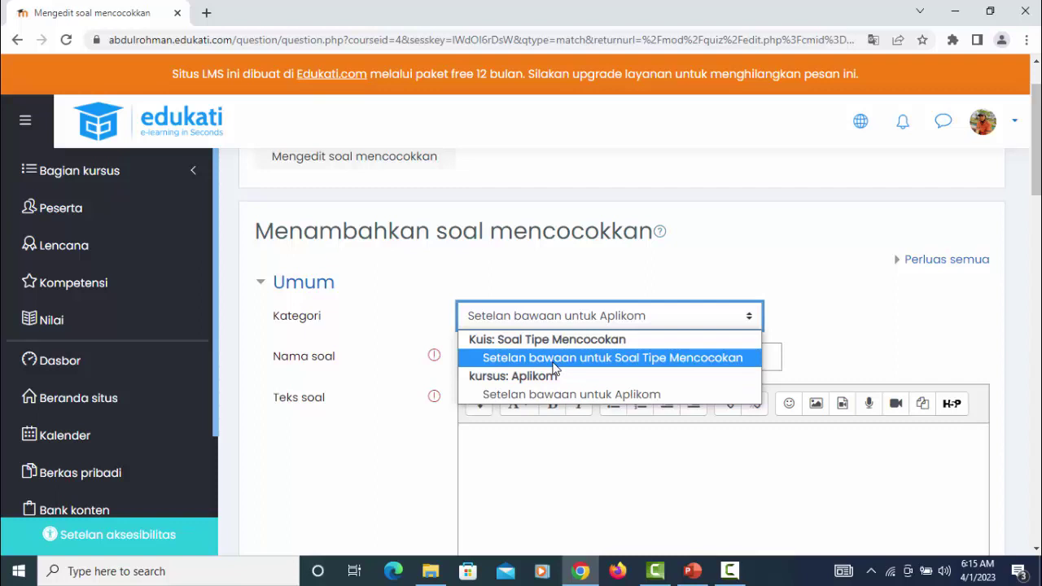
click(622, 358)
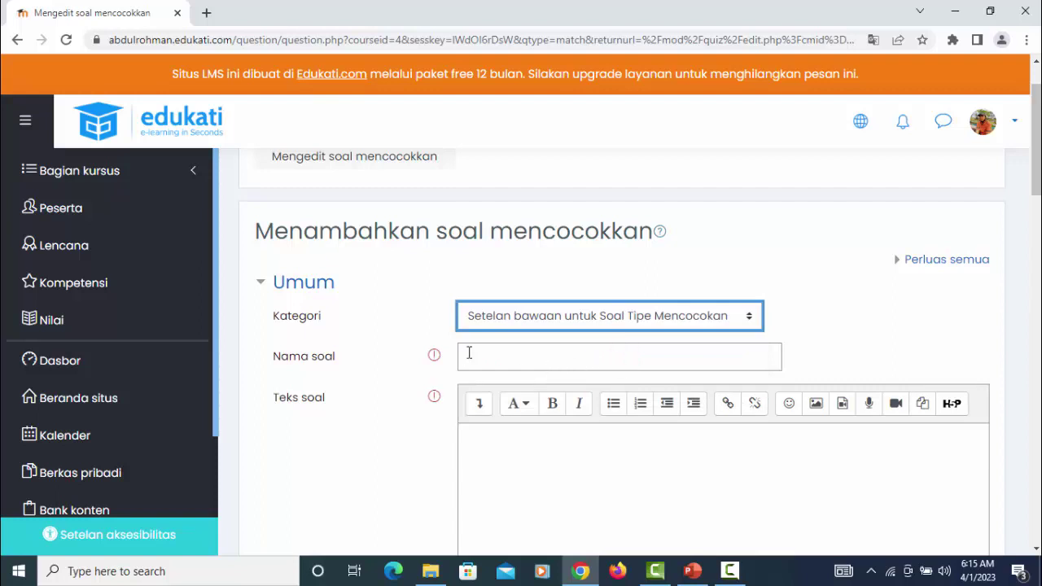
scroll(468, 353, down, 1)
click(488, 280)
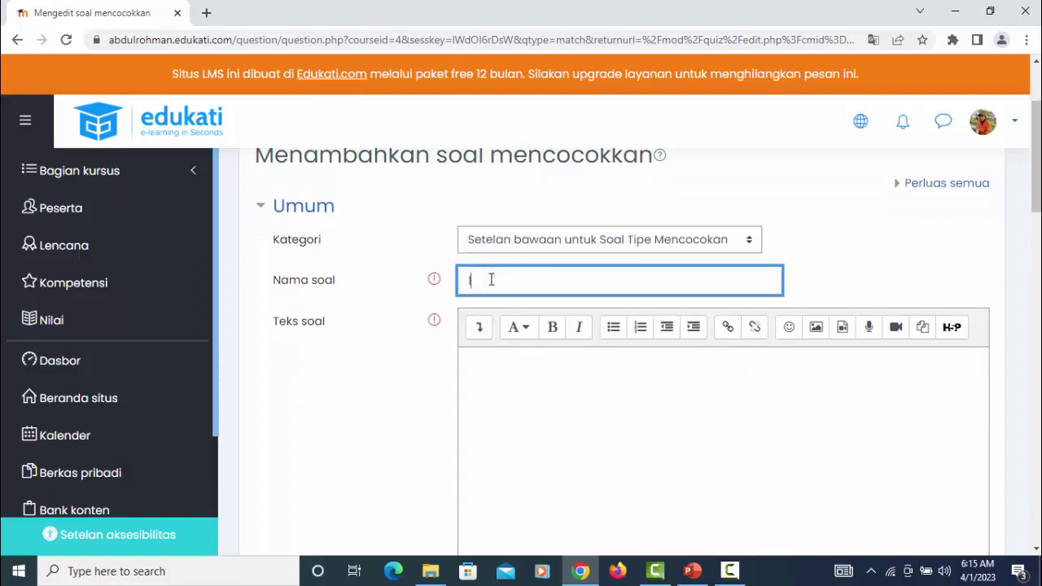
text(1)
Step: Enter the question text "Dibawah ini merupakan komponen komputer"
click(504, 371)
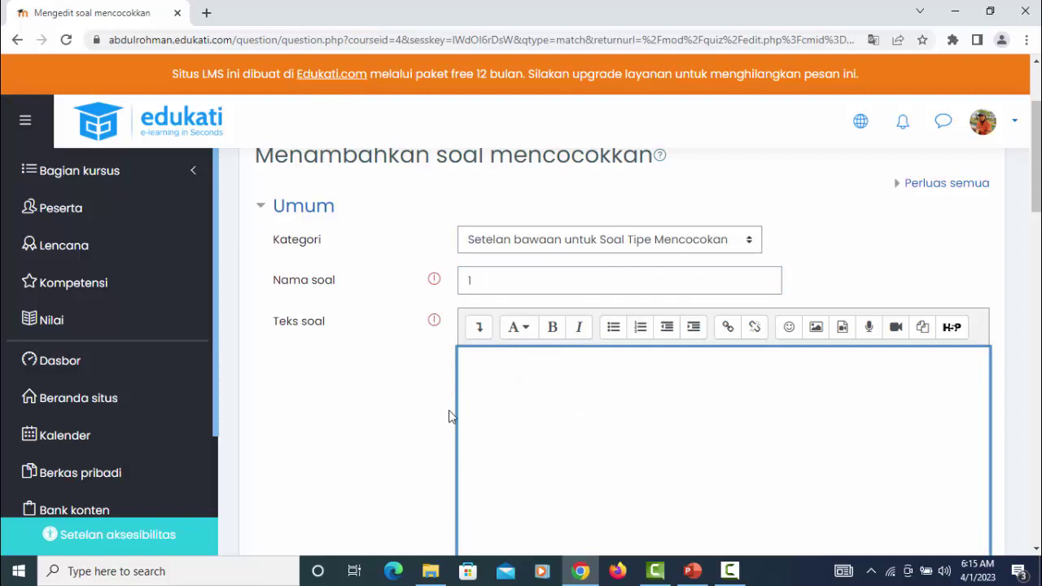
scroll(396, 402, down, 3)
scroll(399, 404, up, 2)
scroll(398, 404, up, 1)
text(h ini me)
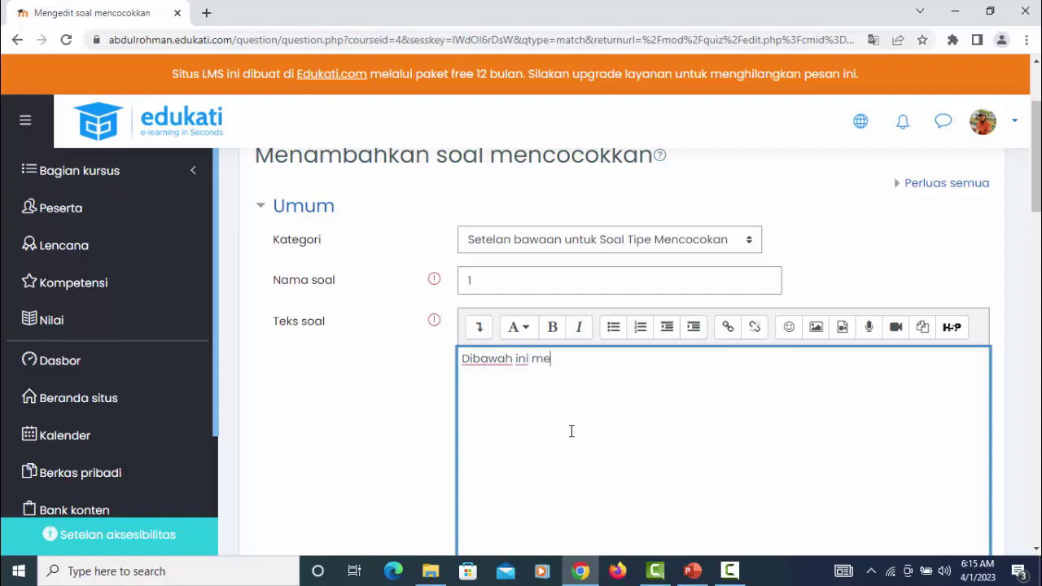
text(rupakan komponen komputer)
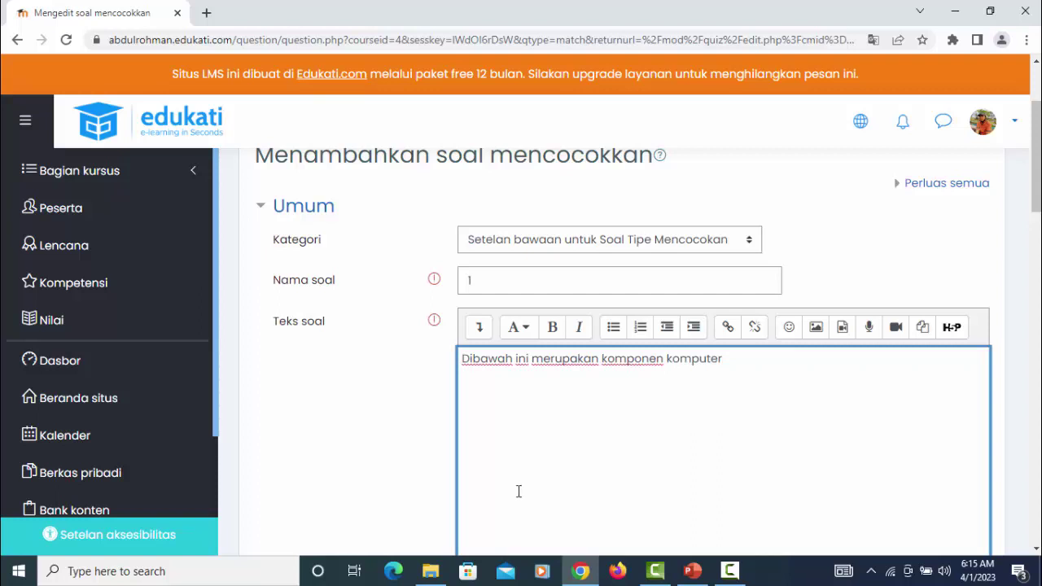
Step: Reword the question text to "Dibawah ini merupakan kelompok komponen komputer"
click(666, 359)
text(kelompok)
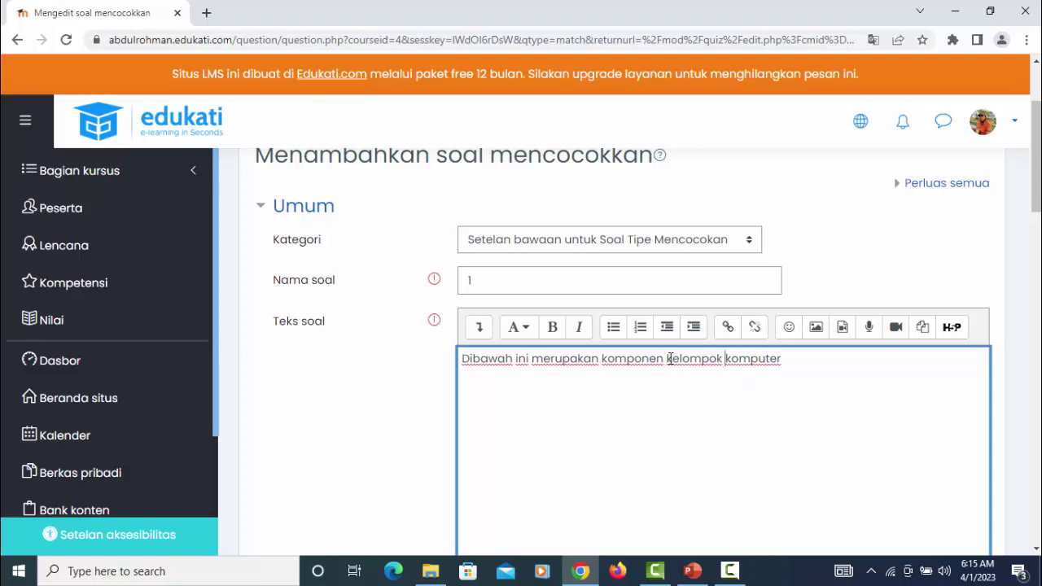
drag(666, 359, 602, 363)
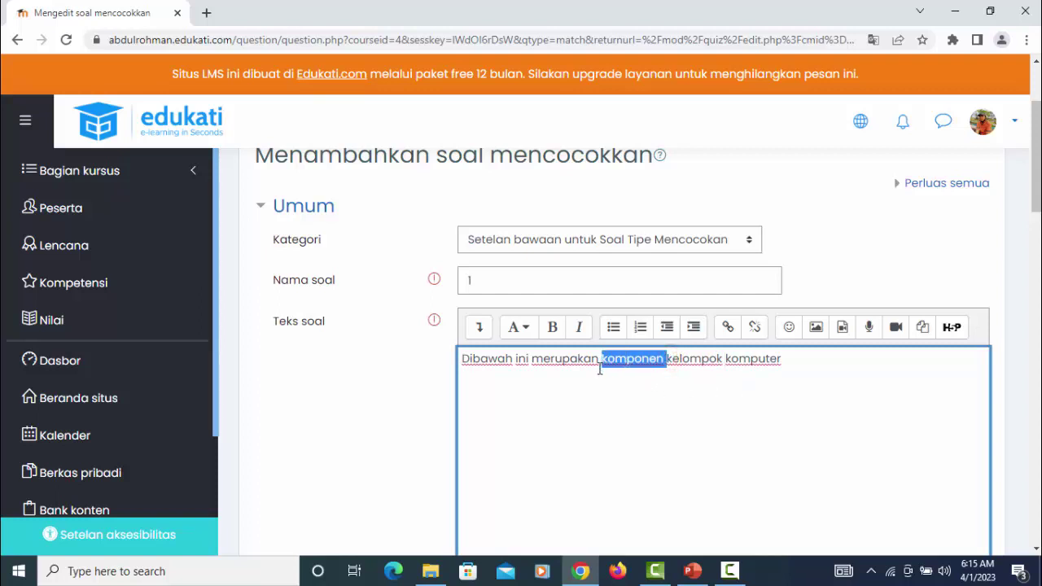
key(BackSpace)
click(661, 358)
text(komponen komp)
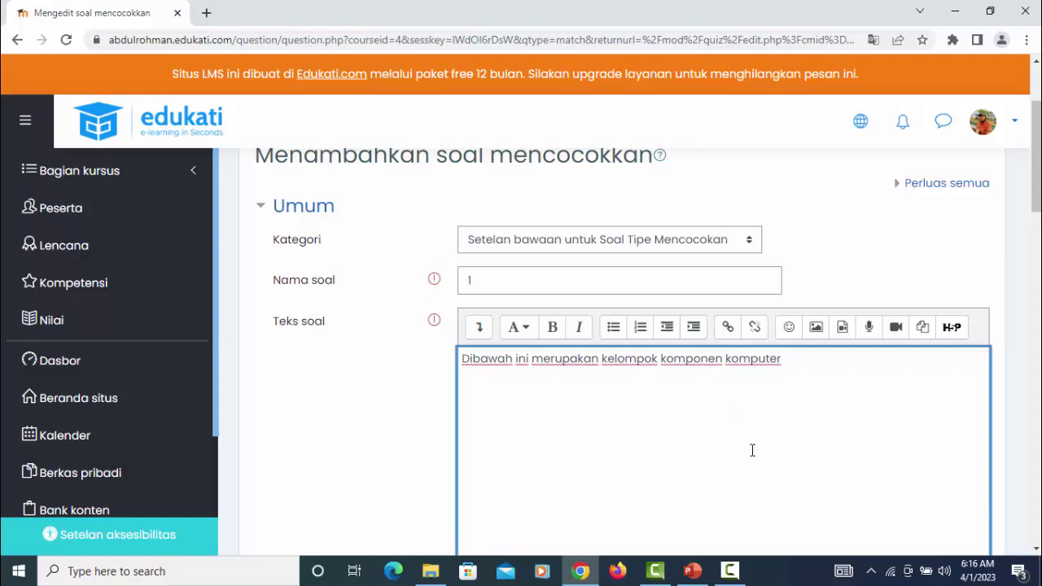
click(794, 351)
Step: Set the question's default points (Poin bawaan) to 100
scroll(791, 389, down, 3)
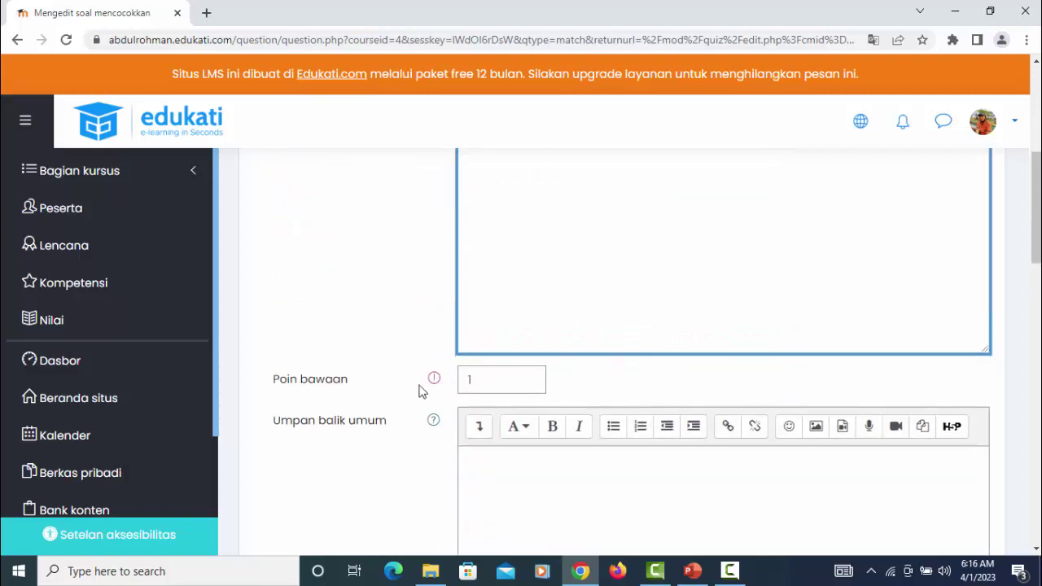
double_click(481, 410)
text(100)
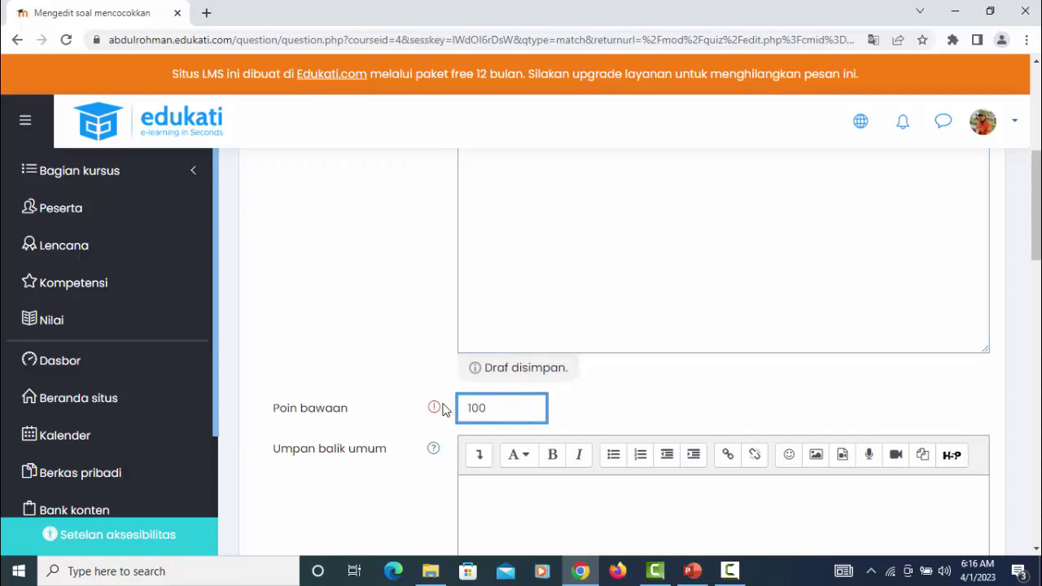
Step: Fill in the first matching pair (Soal 1) with the question "Mouse" and the answer "Input"
scroll(754, 432, down, 4)
scroll(753, 438, down, 2)
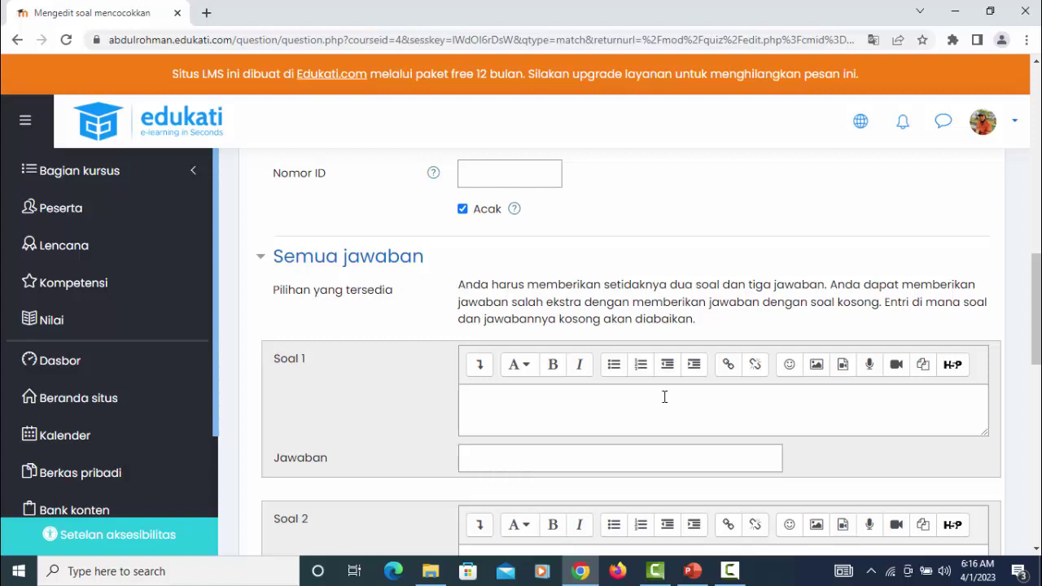
scroll(665, 394, down, 1)
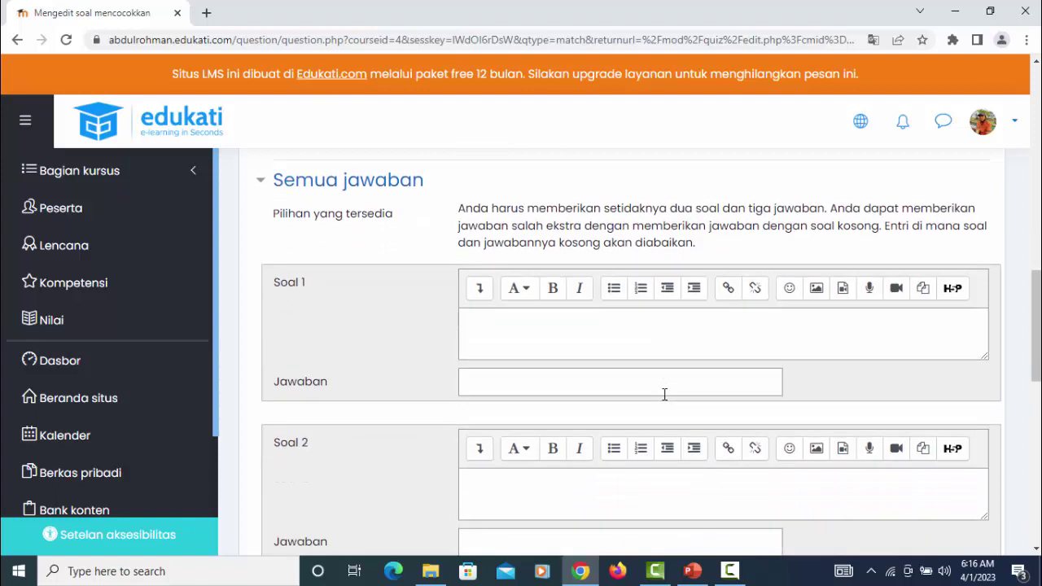
click(495, 321)
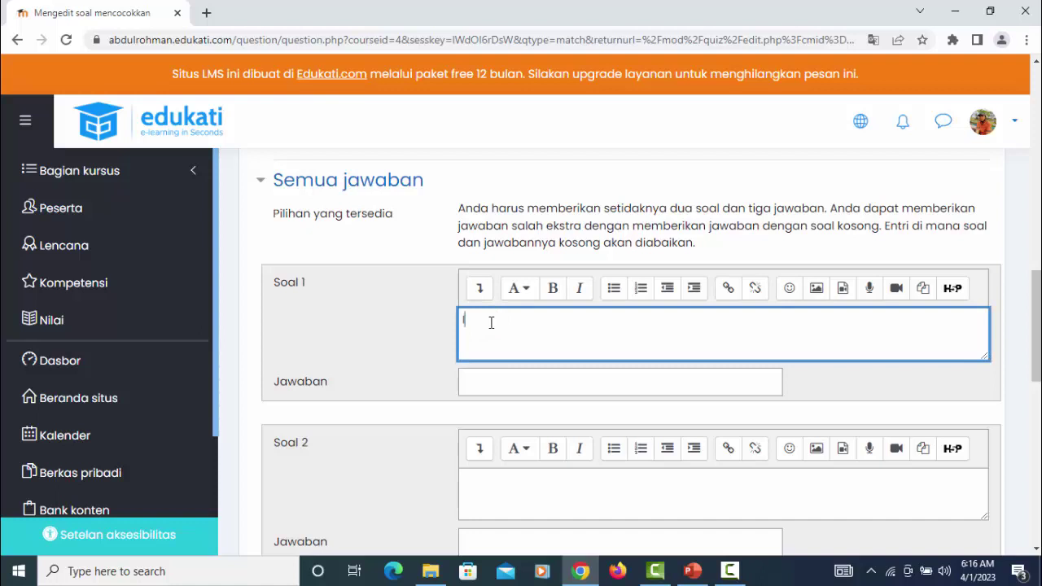
text(Mouse)
click(490, 379)
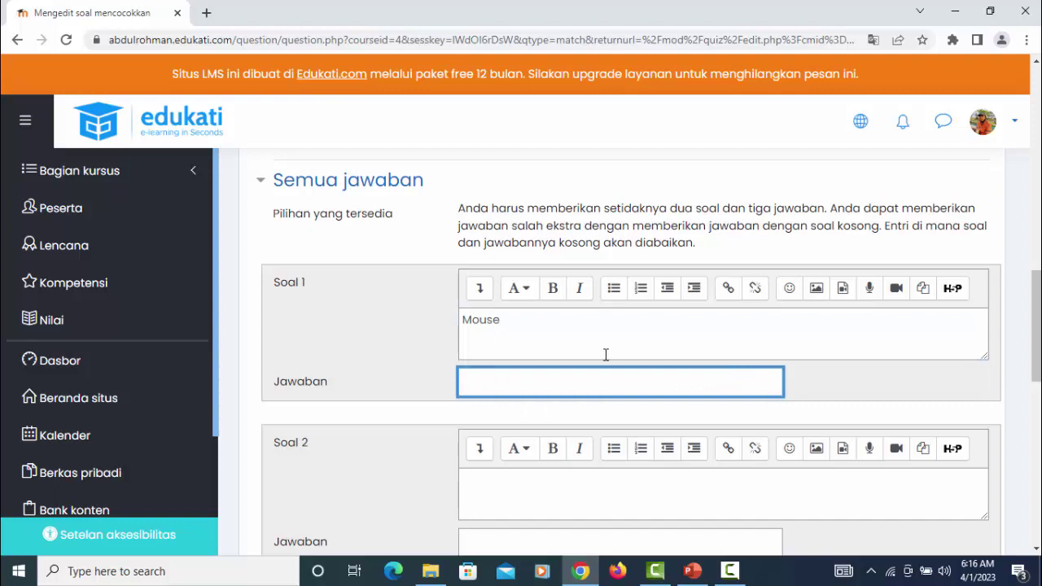
scroll(529, 322, down, 1)
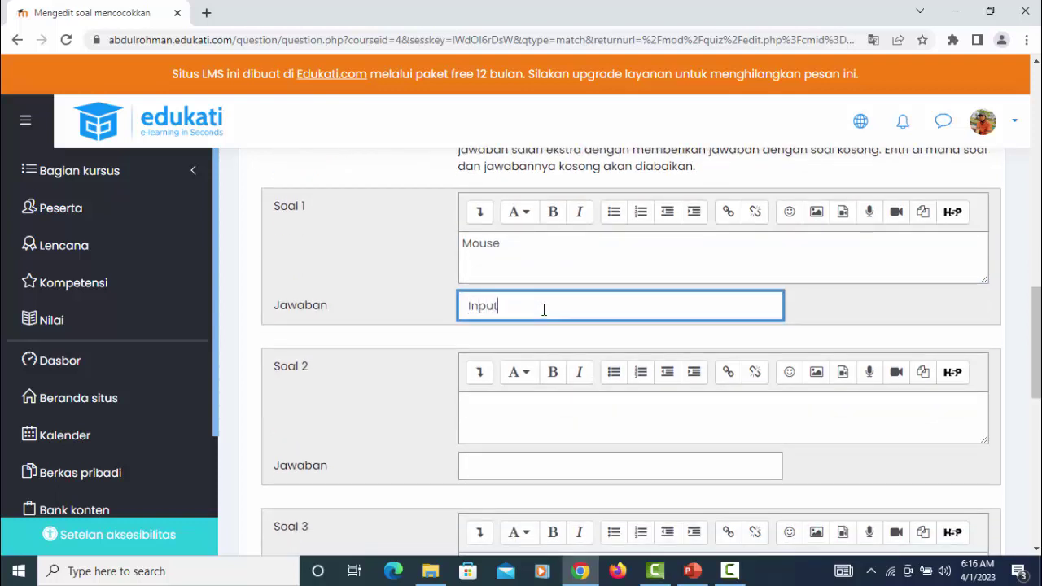
Step: Fill in the second matching pair (Soal 2) with the question "Printer" and the answer "Output"
click(509, 409)
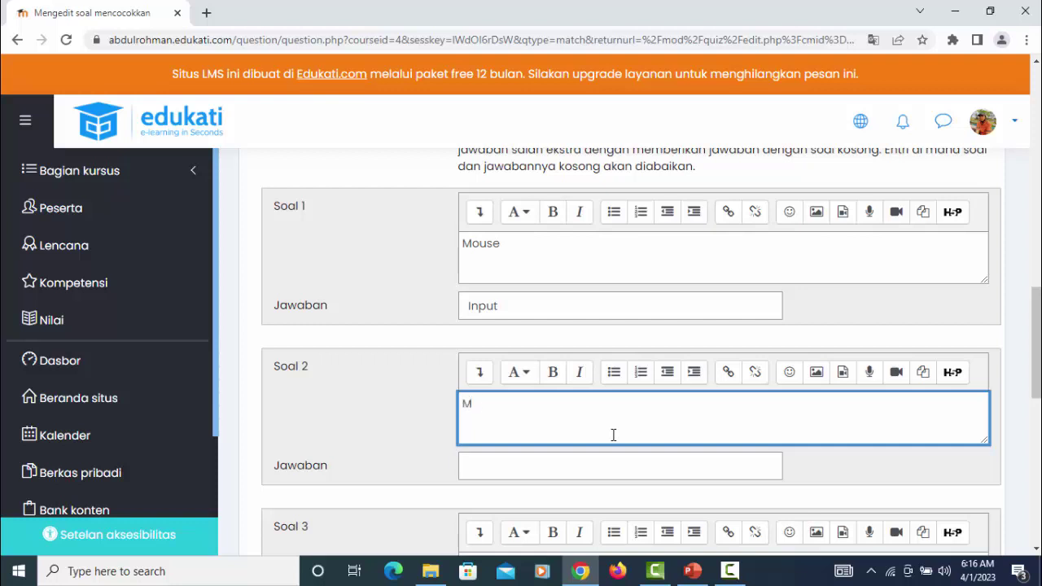
key(BackSpace)
key(BackSpace)
key(BackSpace)
click(492, 464)
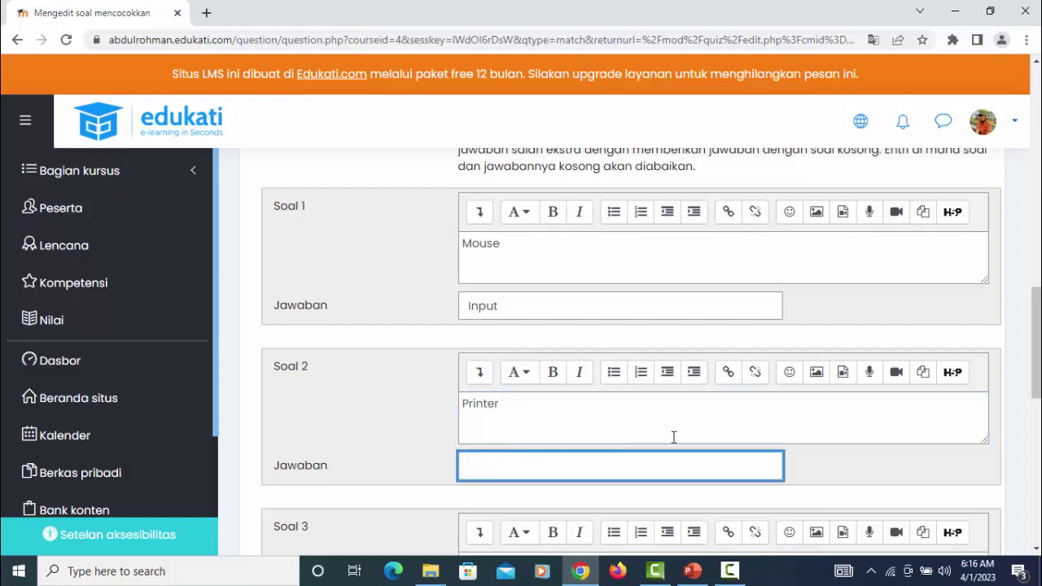
scroll(911, 299, down, 1)
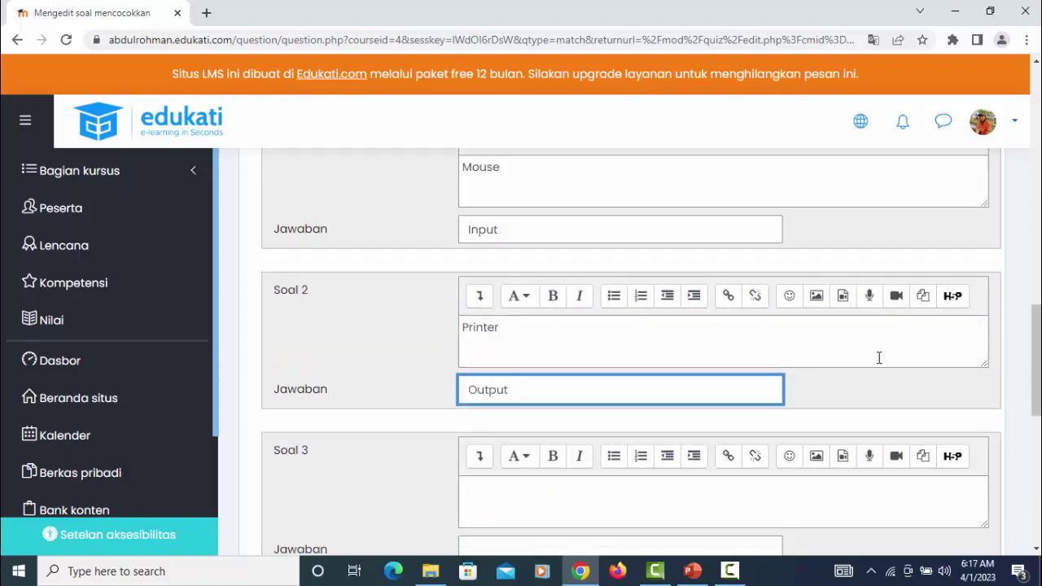
Step: Add the extra wrong answer "Proses" to Soal 3, leaving its question text empty
scroll(973, 388, down, 2)
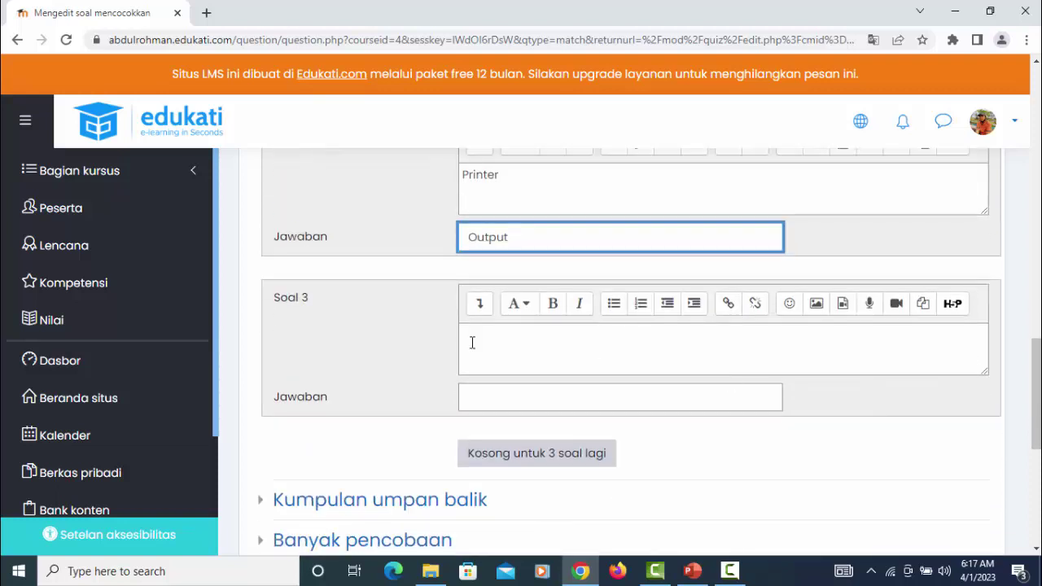
click(491, 401)
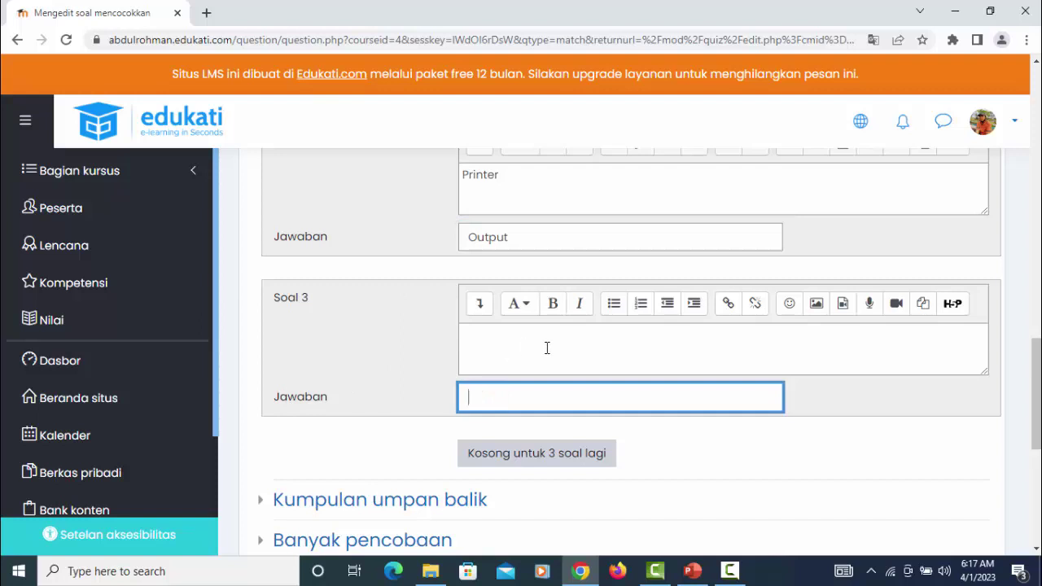
scroll(558, 376, up, 2)
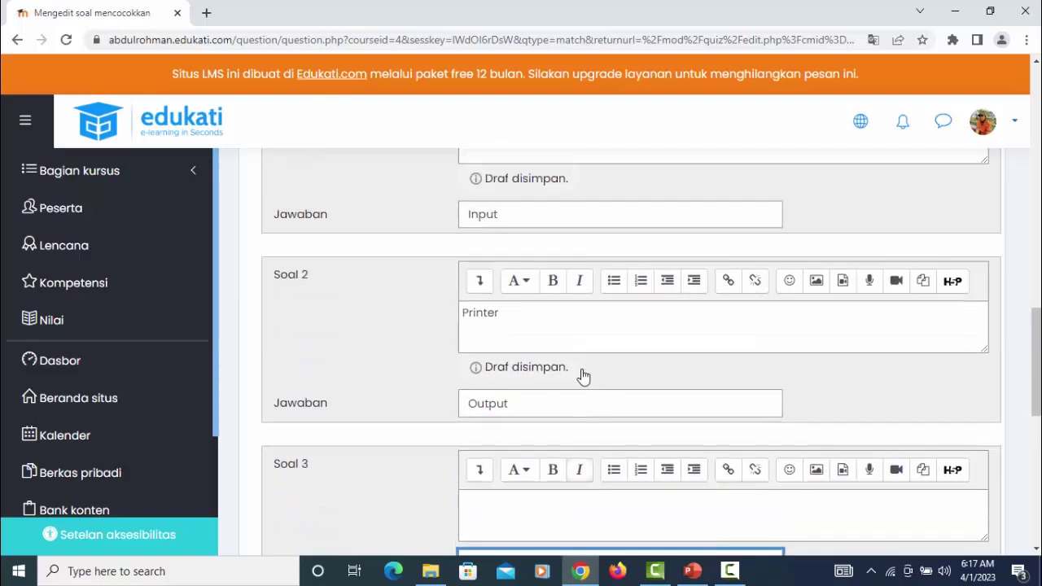
scroll(582, 376, up, 2)
scroll(521, 413, down, 4)
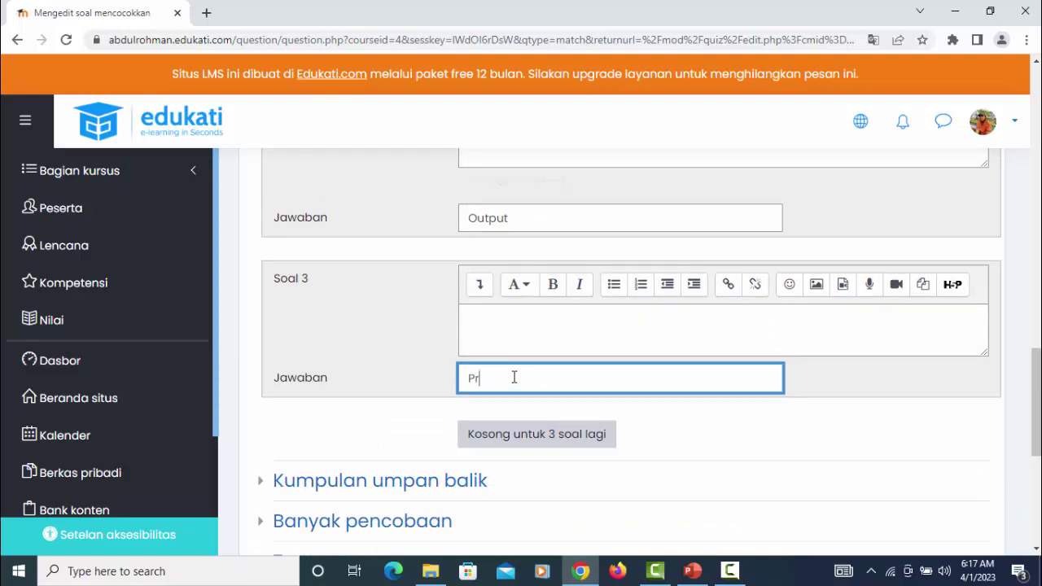
text(roses)
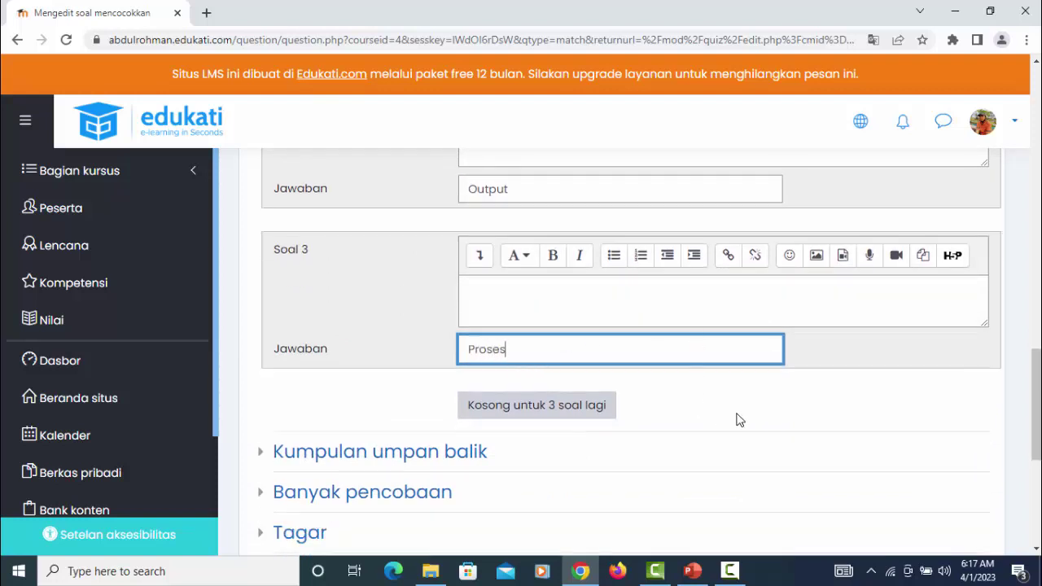
Step: Check the entered matching pairs and save the question to the quiz
scroll(735, 427, up, 5)
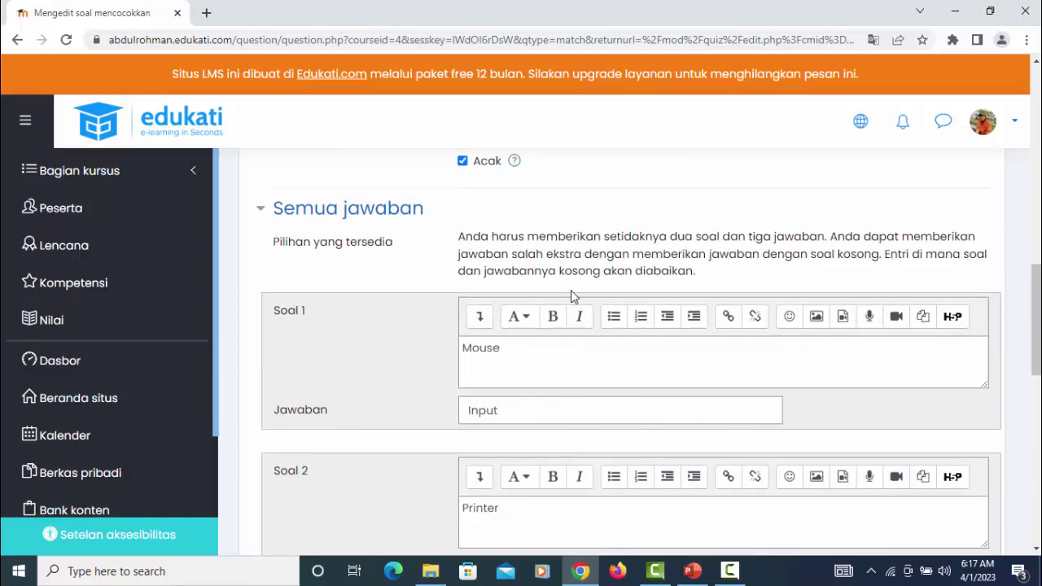
scroll(616, 318, up, 2)
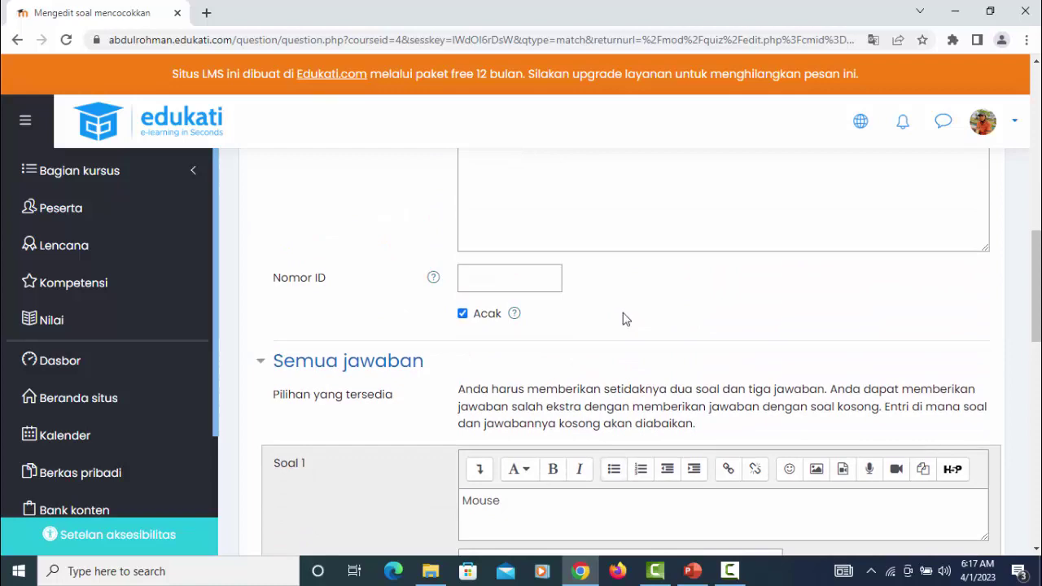
scroll(625, 318, down, 3)
scroll(626, 324, down, 6)
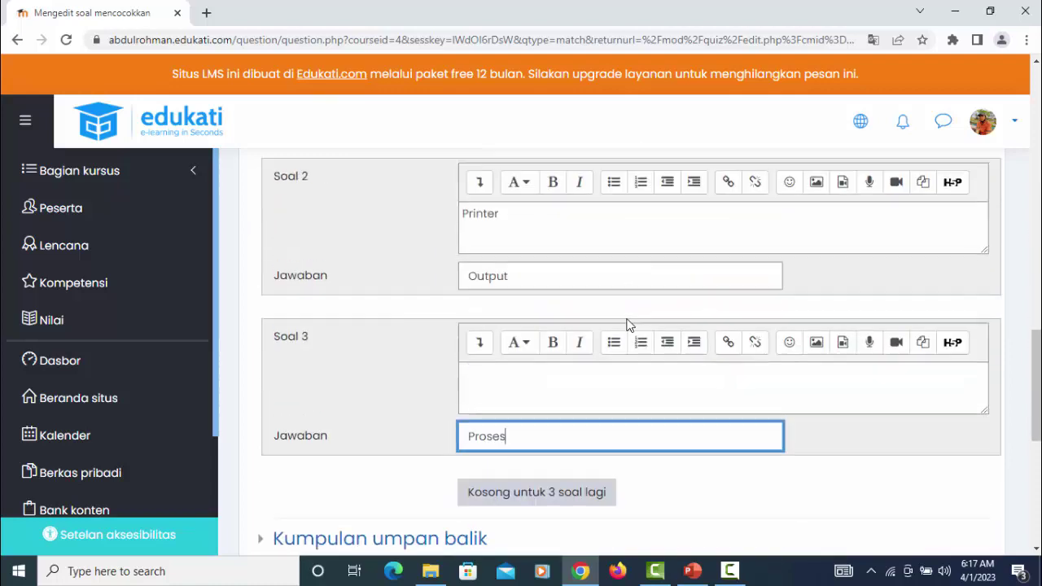
click(549, 470)
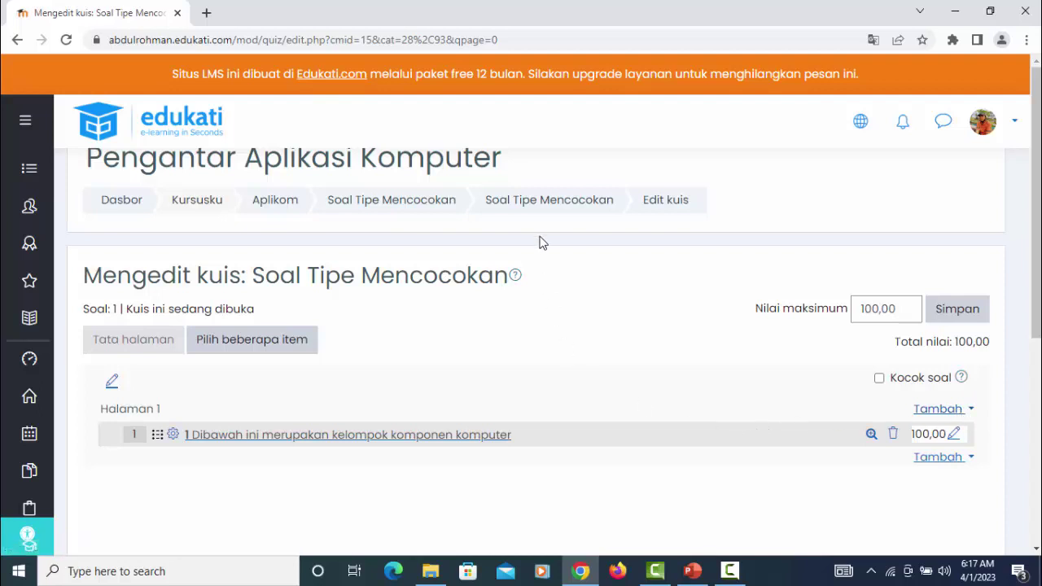
Step: Open the "Soal Tipe Mencocokan" quiz page and start a timed preview attempt
click(559, 209)
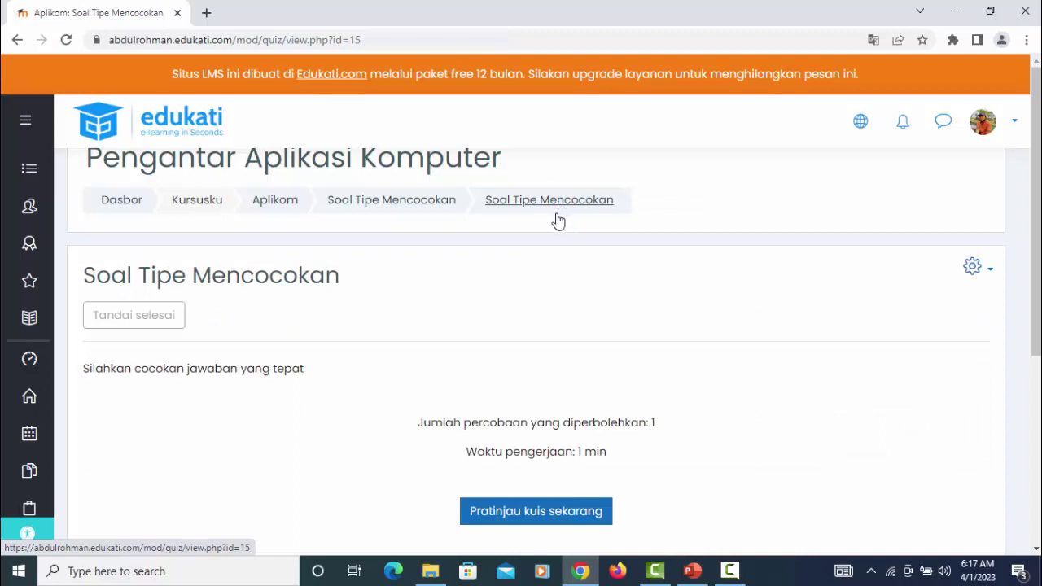
scroll(807, 382, down, 1)
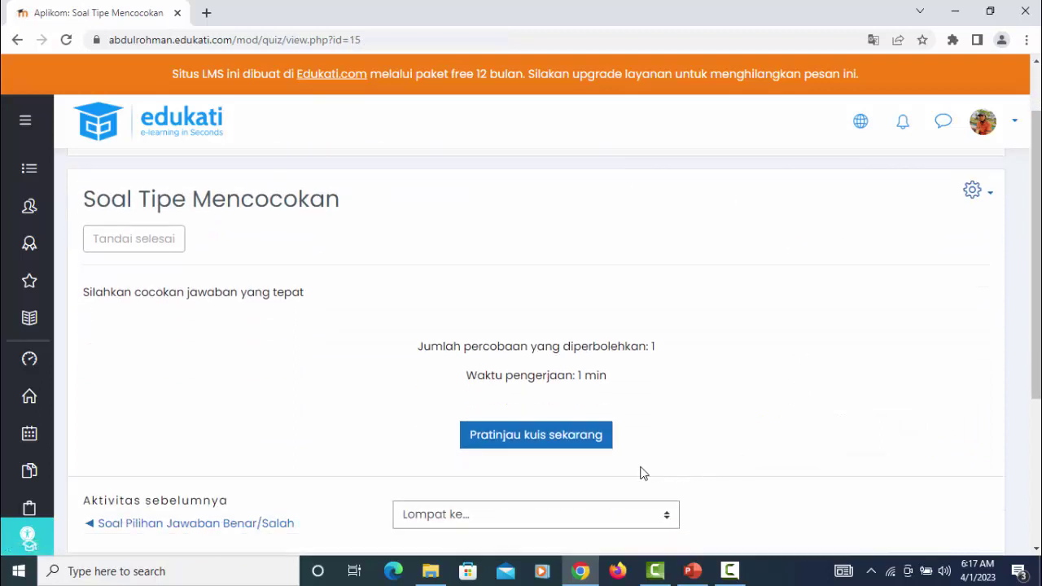
click(566, 439)
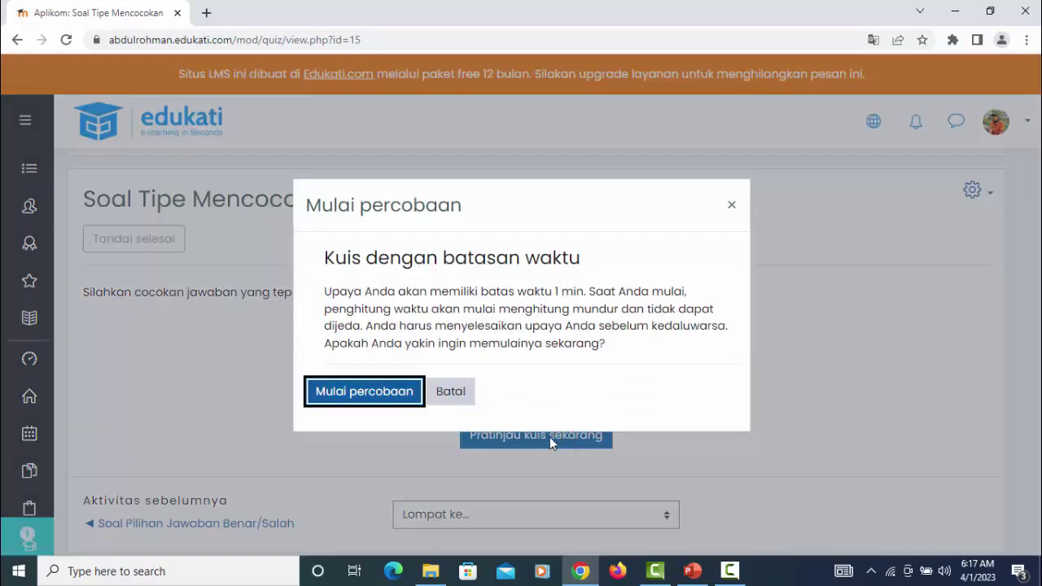
click(388, 391)
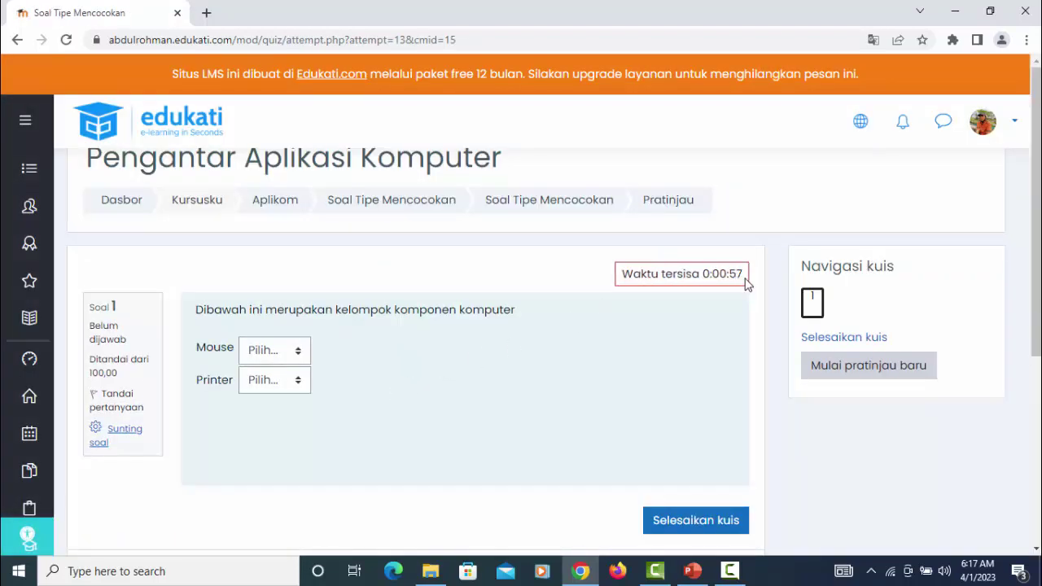
Step: Answer the matching question in the preview by pairing Mouse with Input and Printer with Output
click(261, 352)
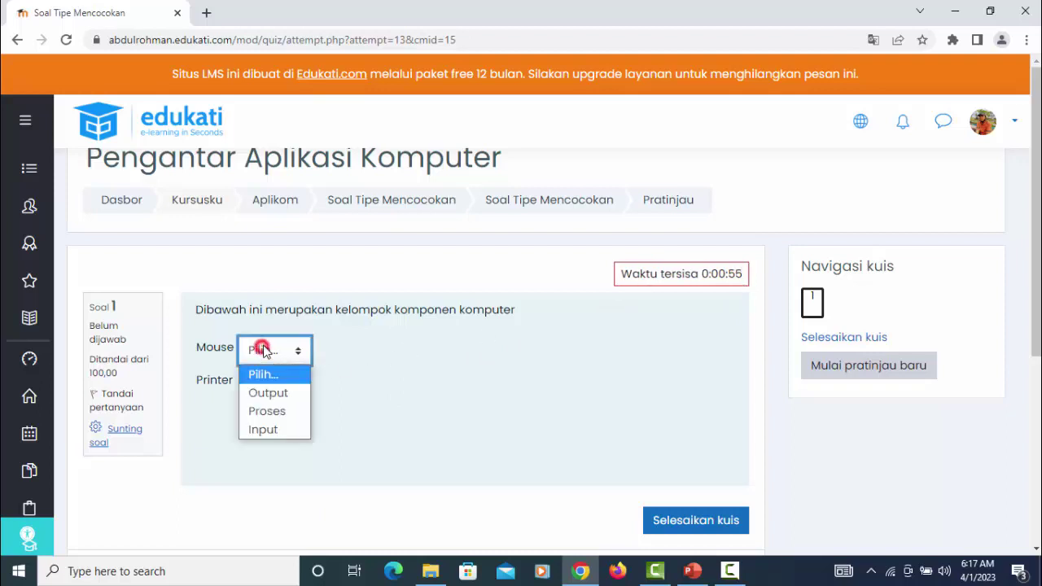
click(273, 432)
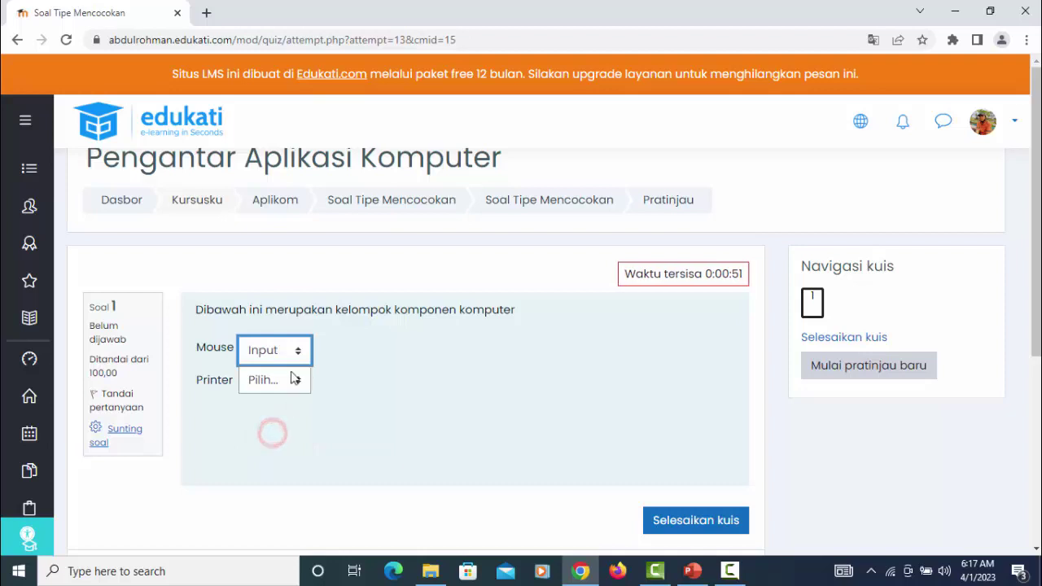
click(291, 389)
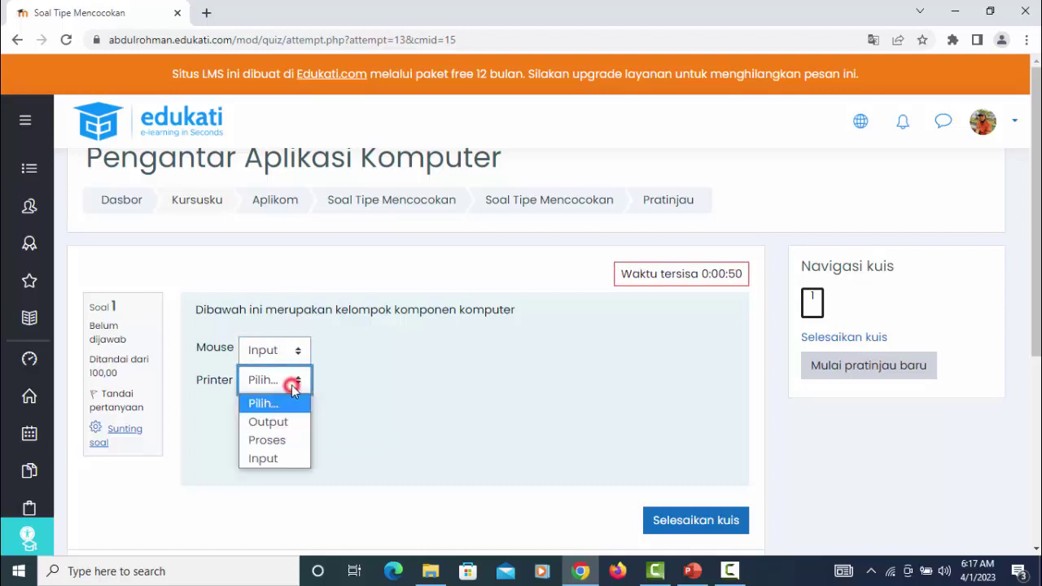
click(284, 432)
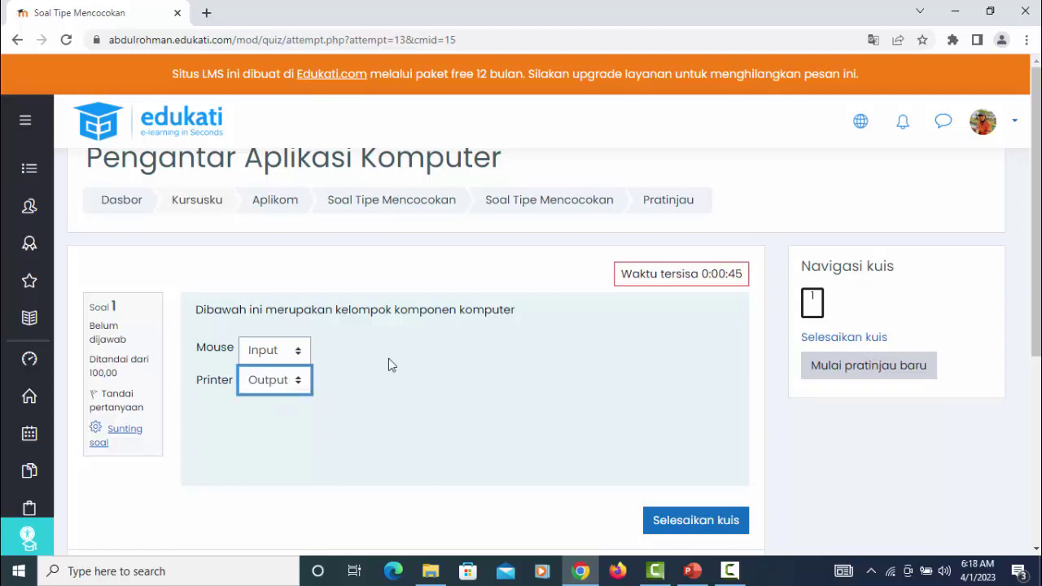
scroll(672, 405, down, 1)
scroll(724, 412, up, 1)
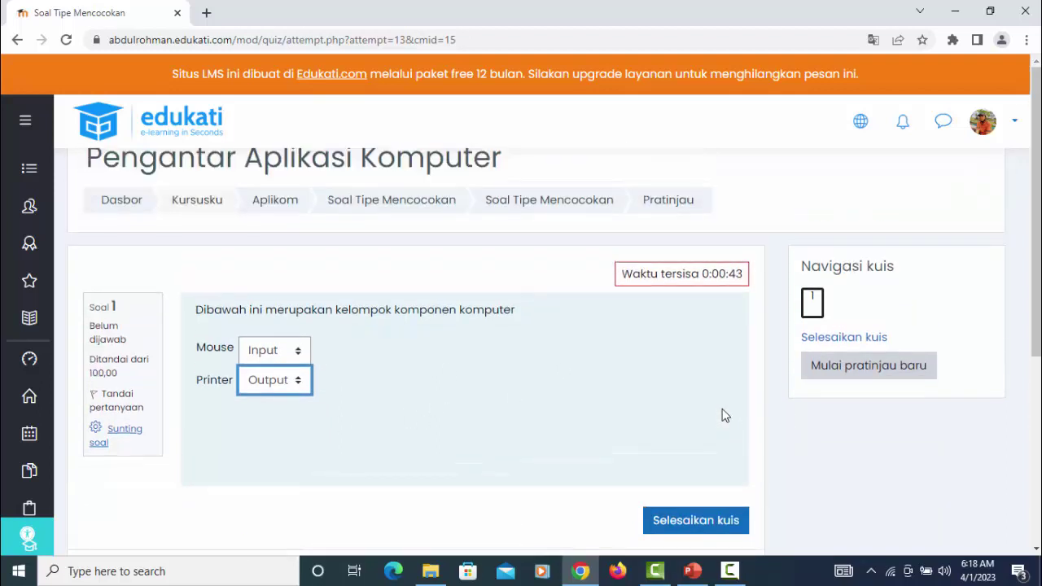
Step: Finish the quiz, submit all answers with confirmation, and review the attempt's grade and correct answers
click(693, 522)
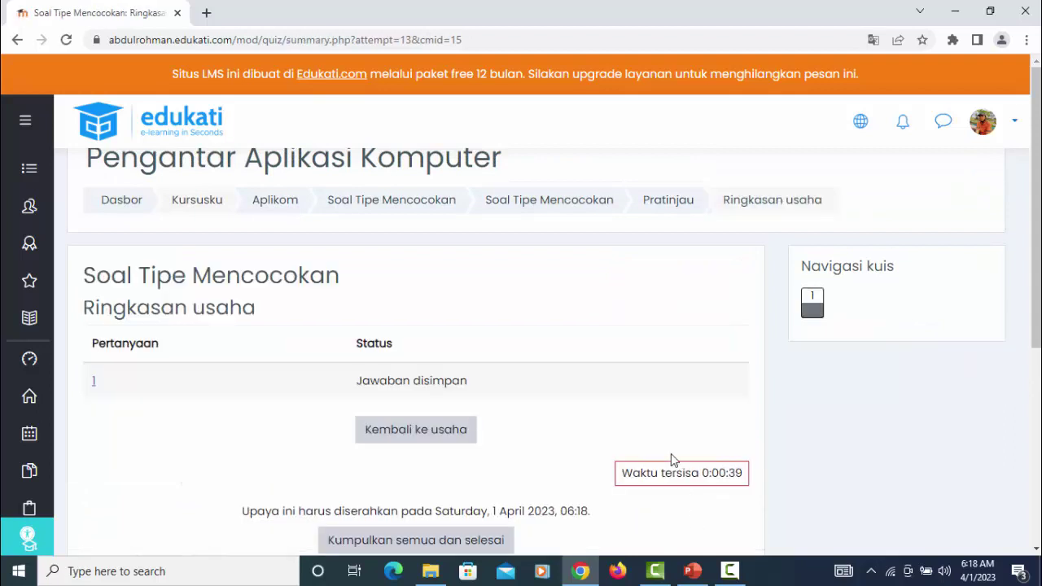
scroll(672, 456, down, 1)
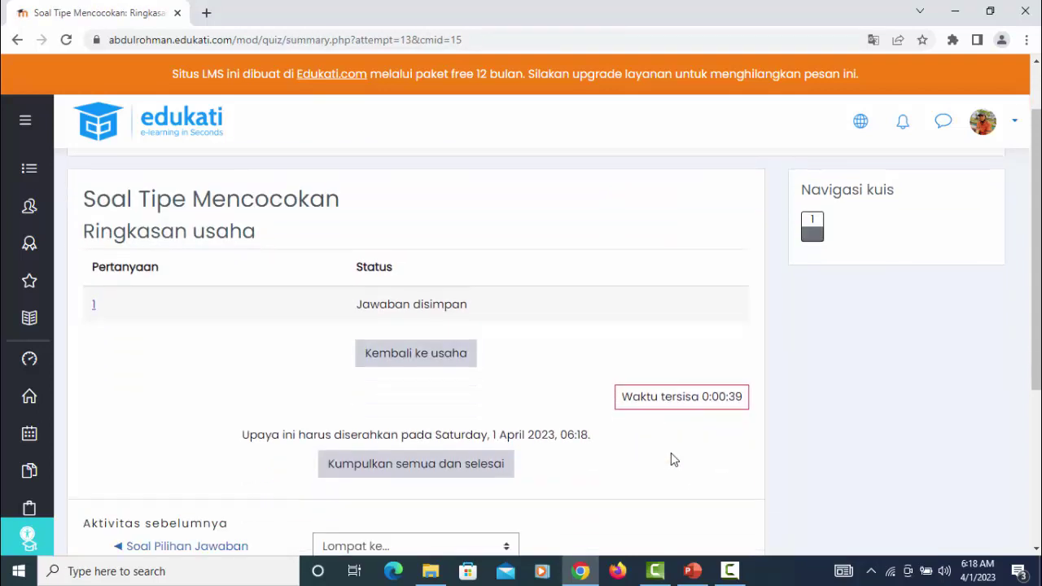
click(456, 468)
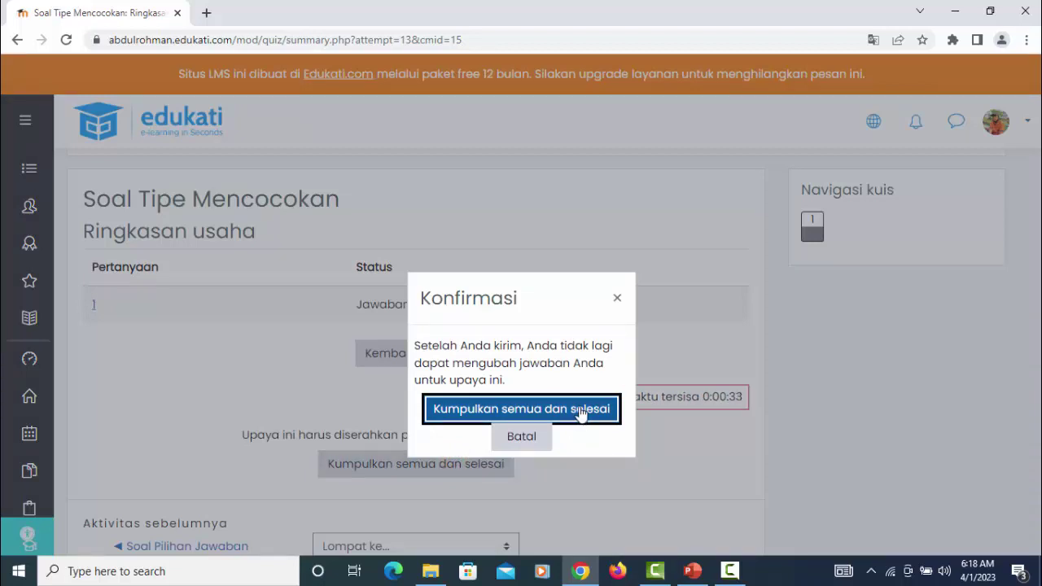
click(581, 409)
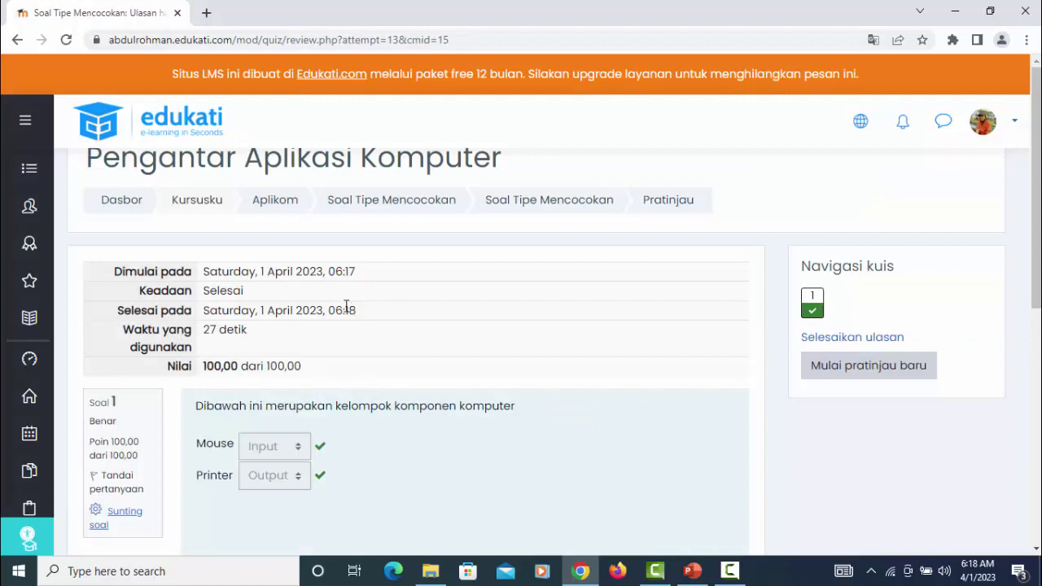
scroll(489, 381, down, 2)
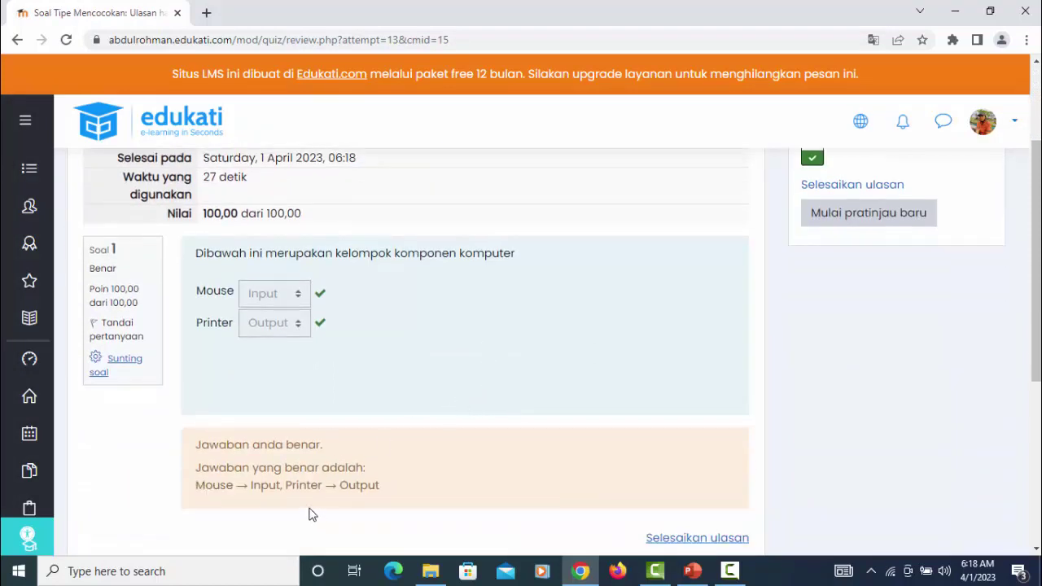
scroll(392, 468, up, 2)
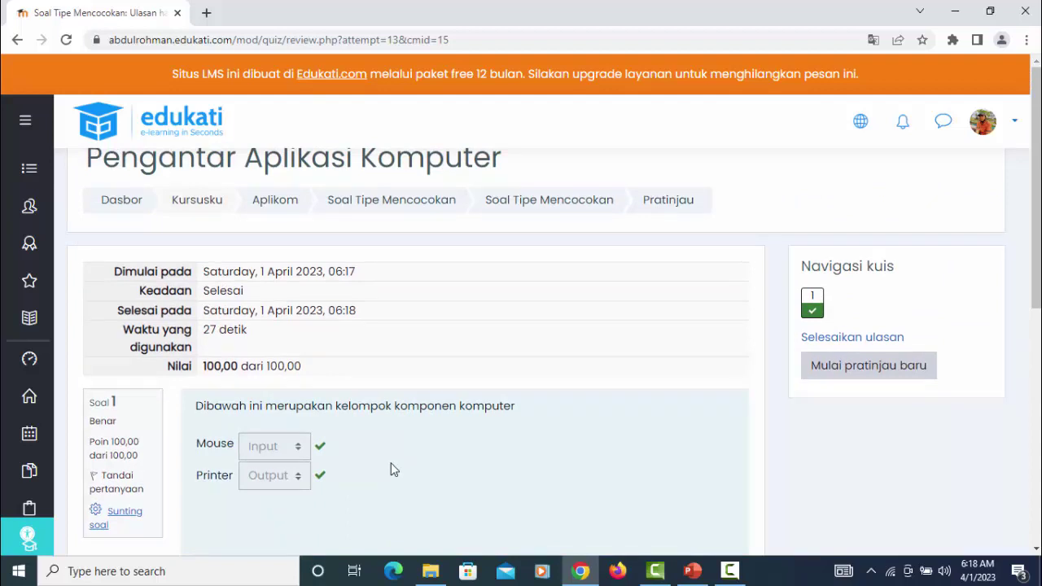
Step: Look at the "Soal Tipe Short Answer" slide in PowerPoint, and return to the browser to open the Aplikom course page
click(692, 570)
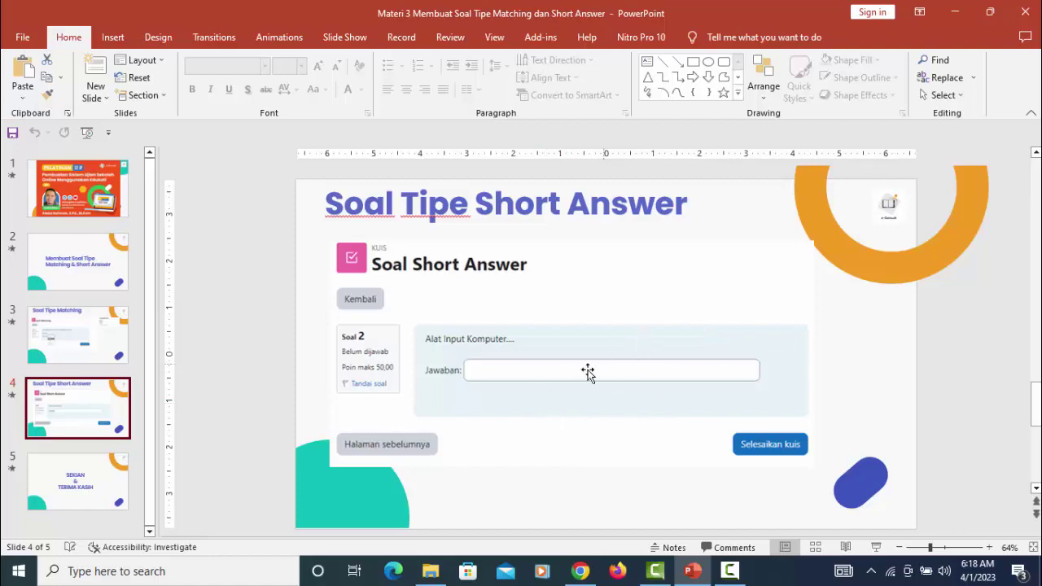
click(957, 20)
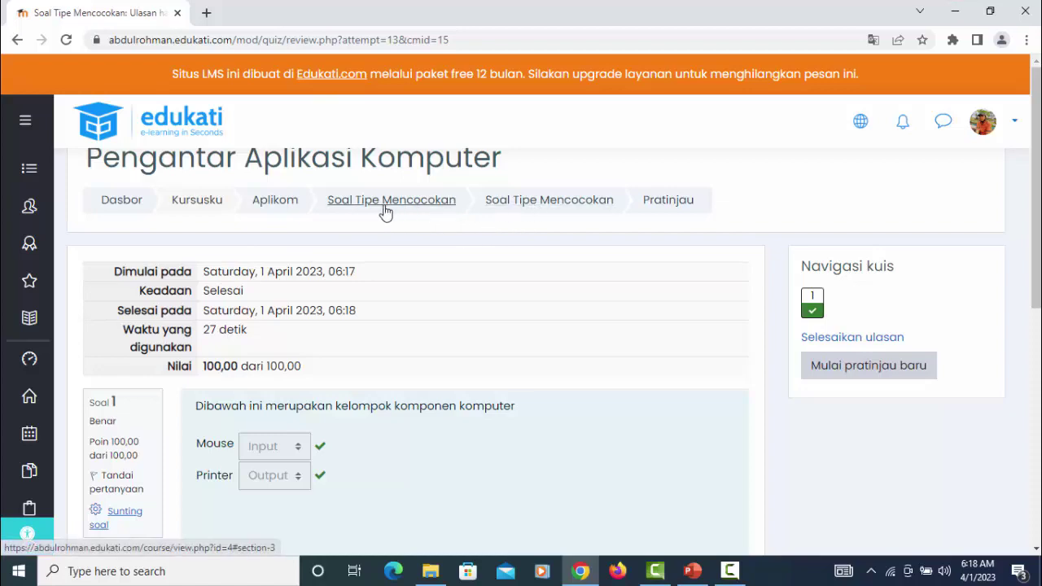
click(276, 204)
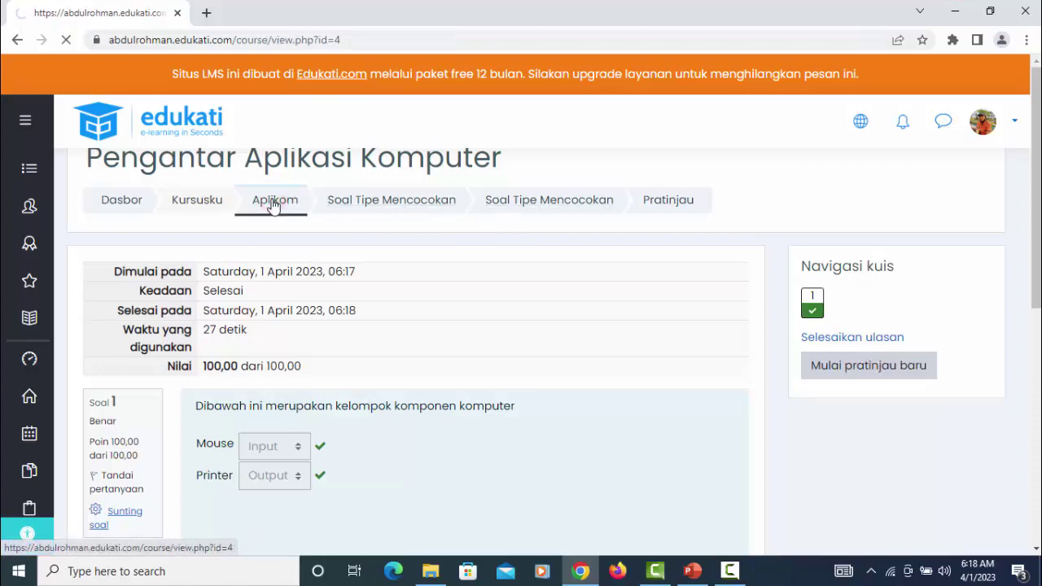
Step: Rename the Topik 4 section of the course to "Soal Tipe Jawaban Singkat"
scroll(698, 350, down, 3)
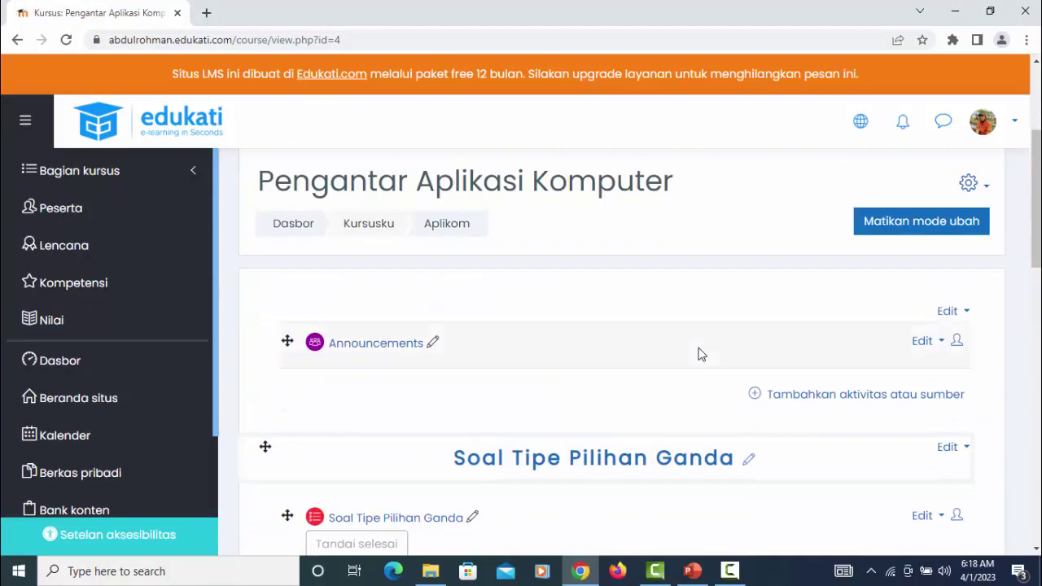
scroll(698, 354, down, 10)
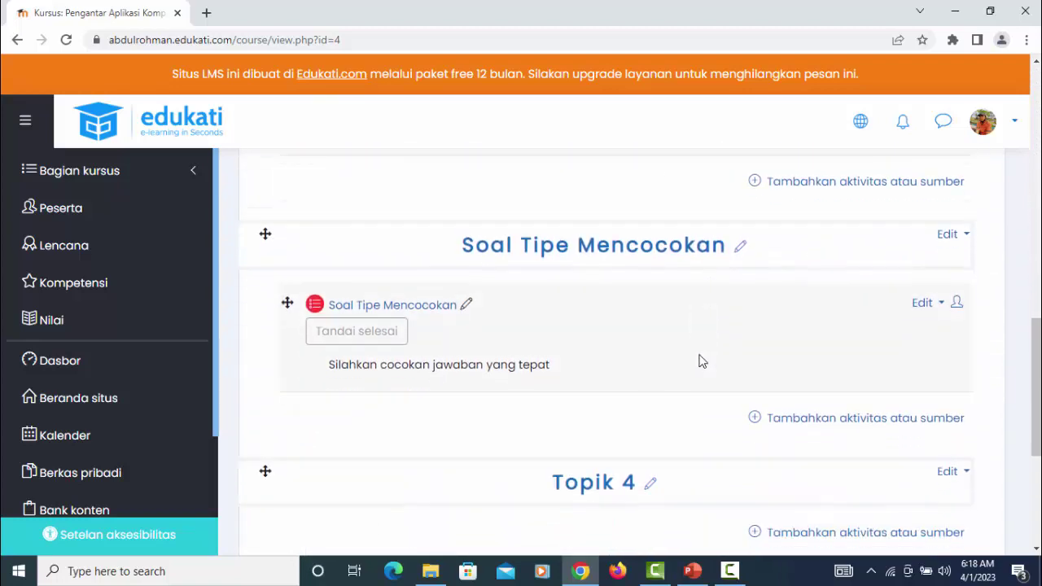
scroll(703, 360, down, 2)
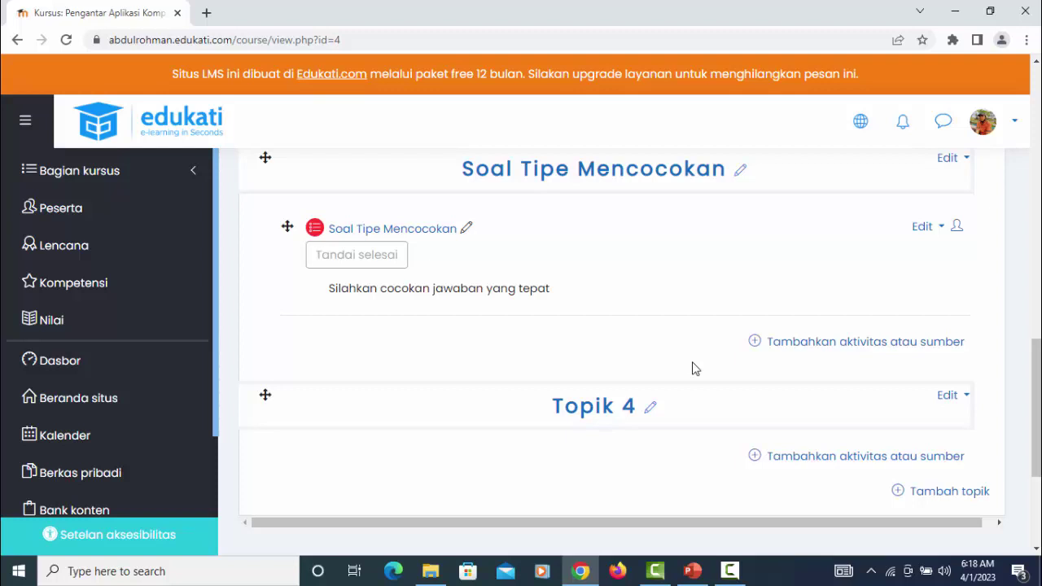
click(651, 408)
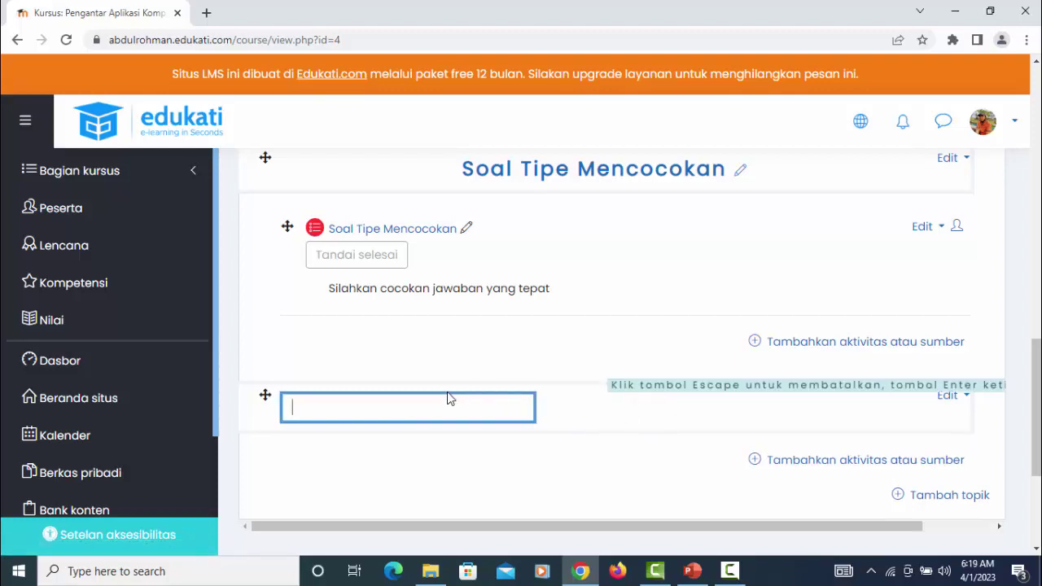
text(Soal Tipe Jawaba)
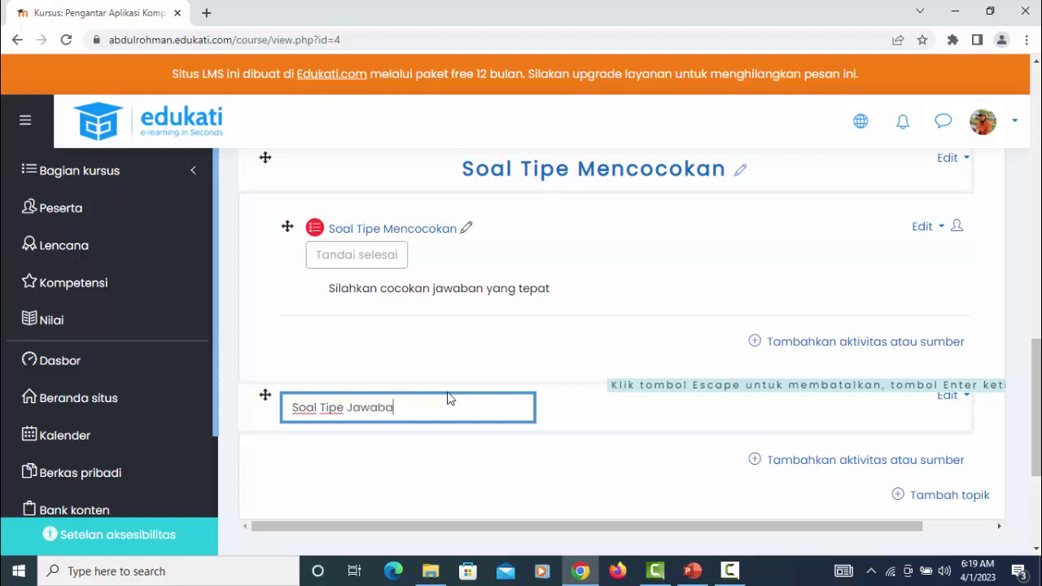
text(n Singkat)
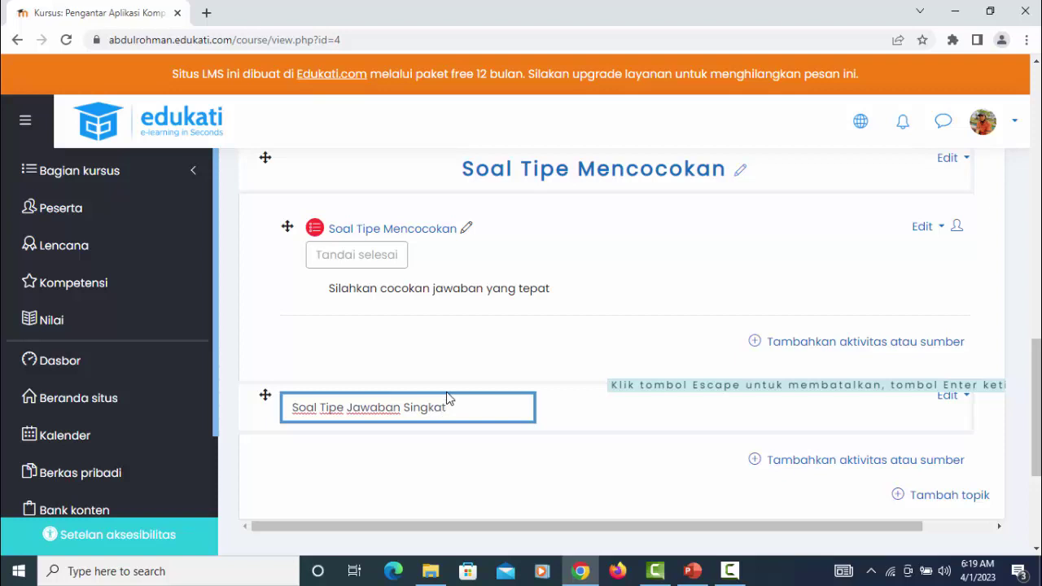
key(Return)
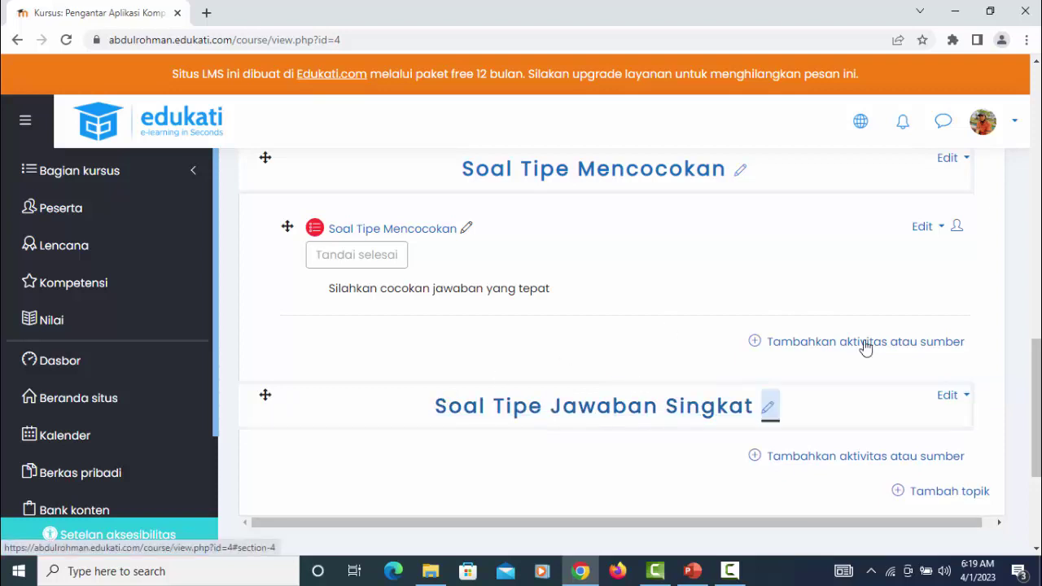
Step: Add a Kuis activity to the "Soal Tipe Jawaban Singkat" section and name it "Soal Jawaban Singkat"
click(856, 458)
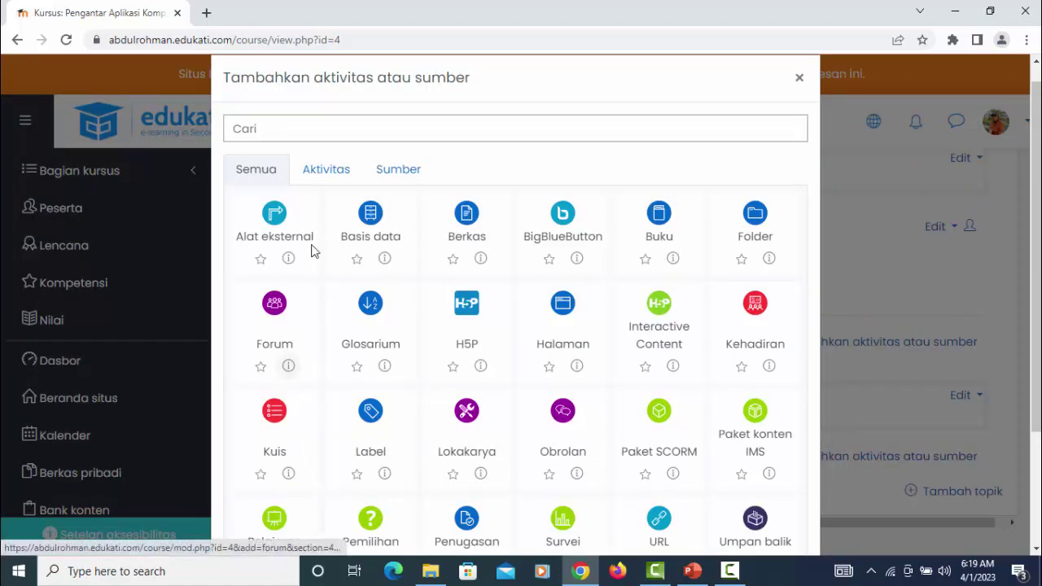
click(274, 413)
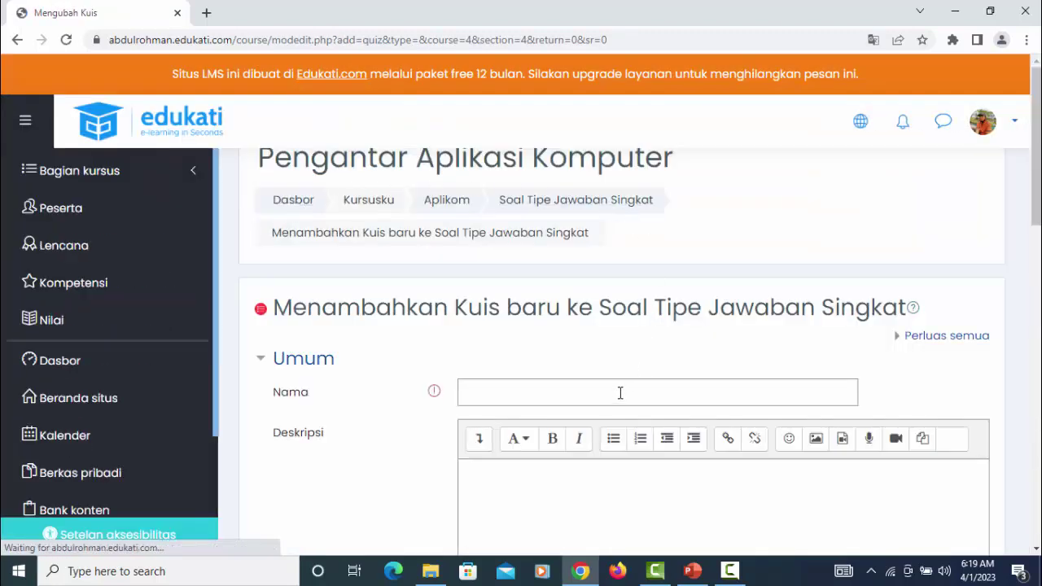
scroll(618, 391, down, 1)
click(490, 313)
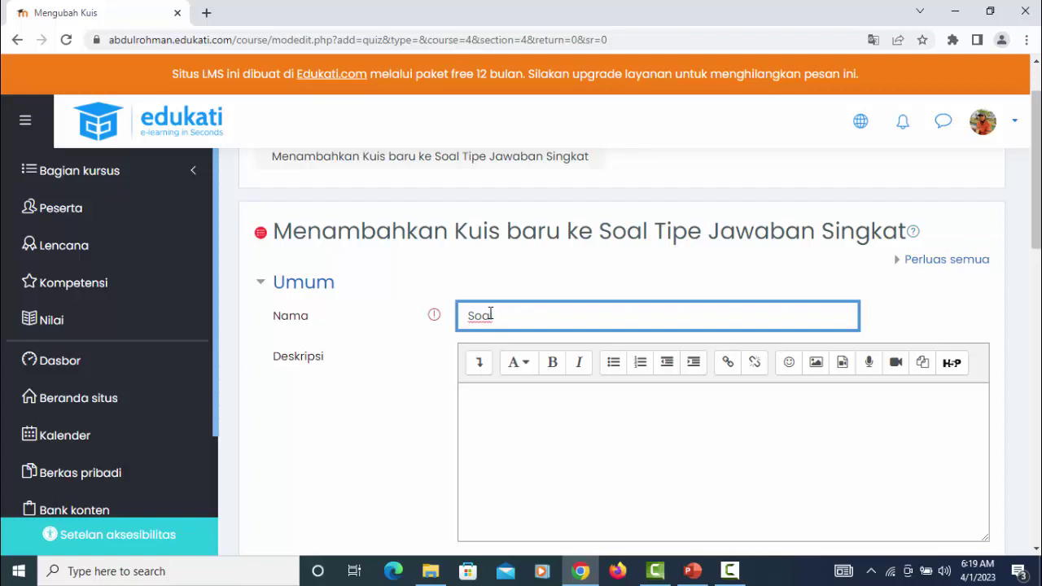
text(Soal Jawaban Singkat)
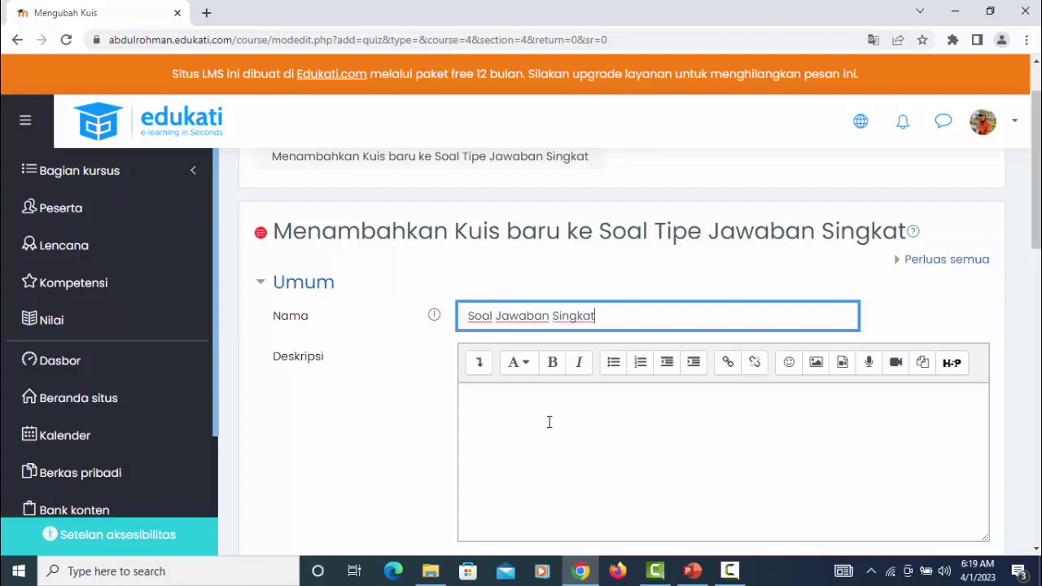
Step: Enter the quiz description "Silahkan Jawab pertanyaan dengan tepat...!!!" and enable showing it on the course page
click(548, 420)
scroll(570, 391, down, 2)
scroll(592, 361, up, 1)
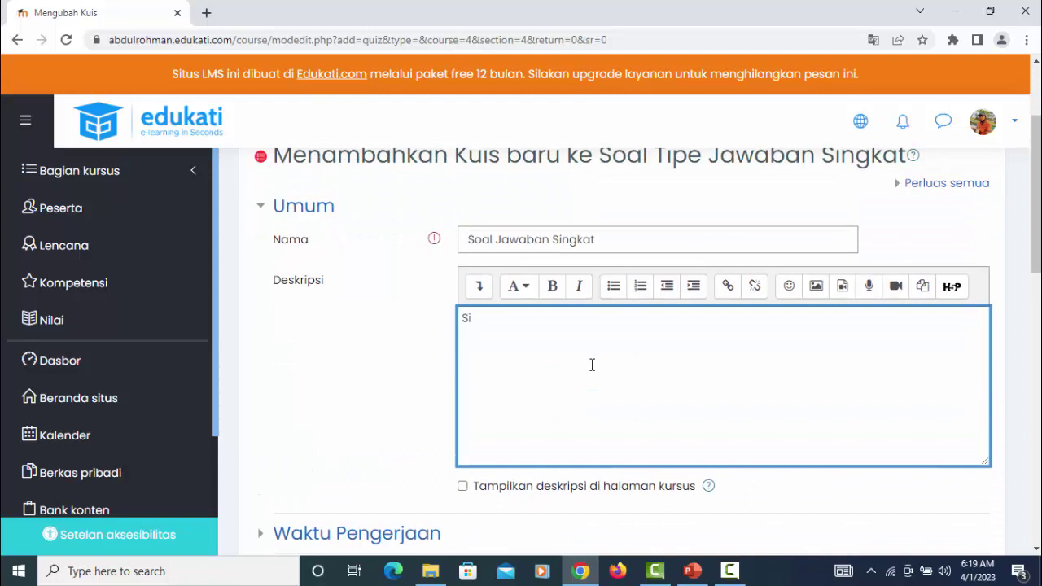
text(Silahkan Jawab pertanya)
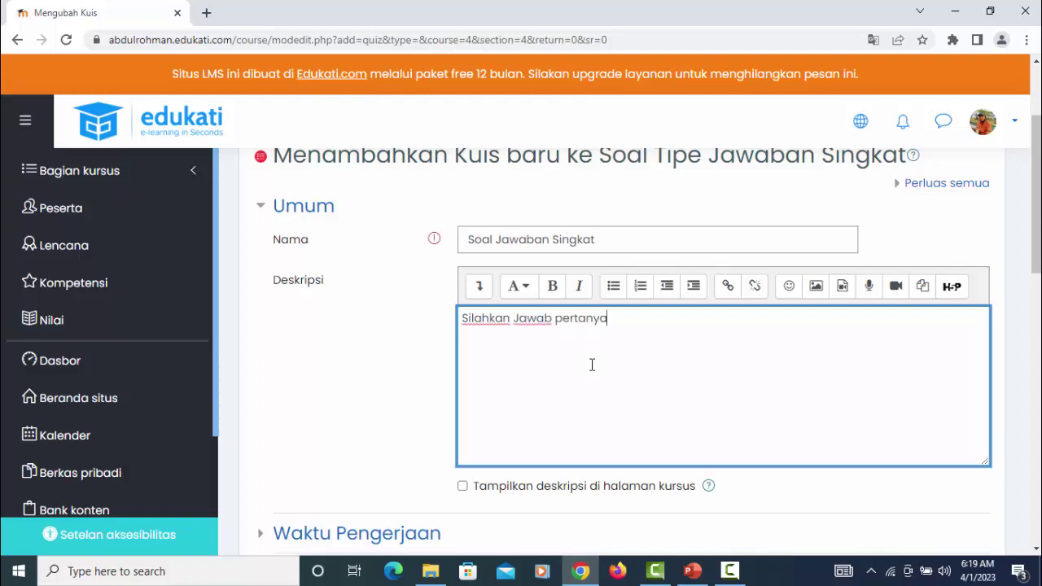
text(an dengan tepat)
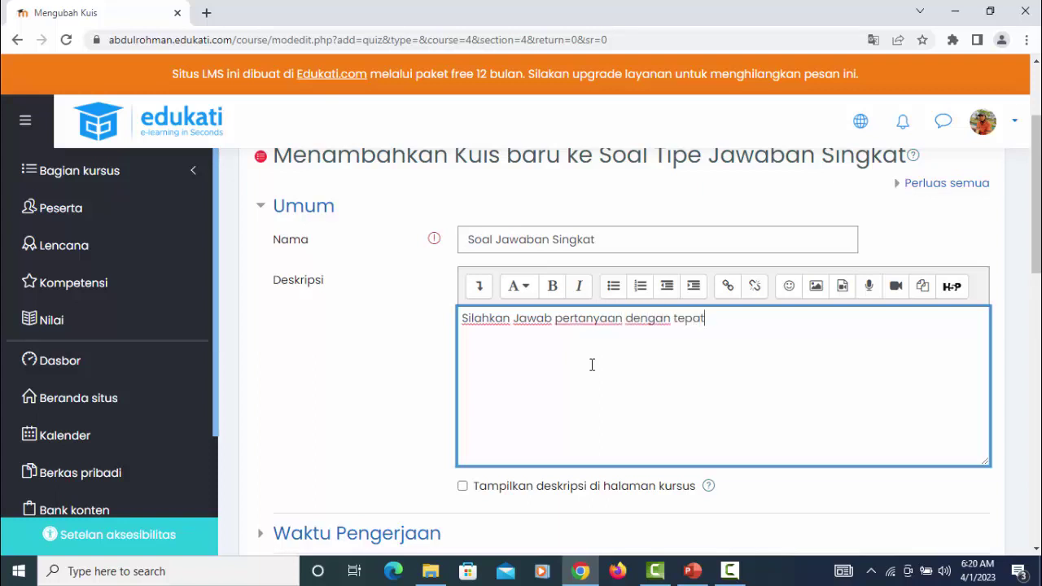
text(...!!!)
click(462, 486)
Step: Enable the quiz time limit (Waktu pengerjaan) and set it to 1 menit
scroll(465, 495, down, 2)
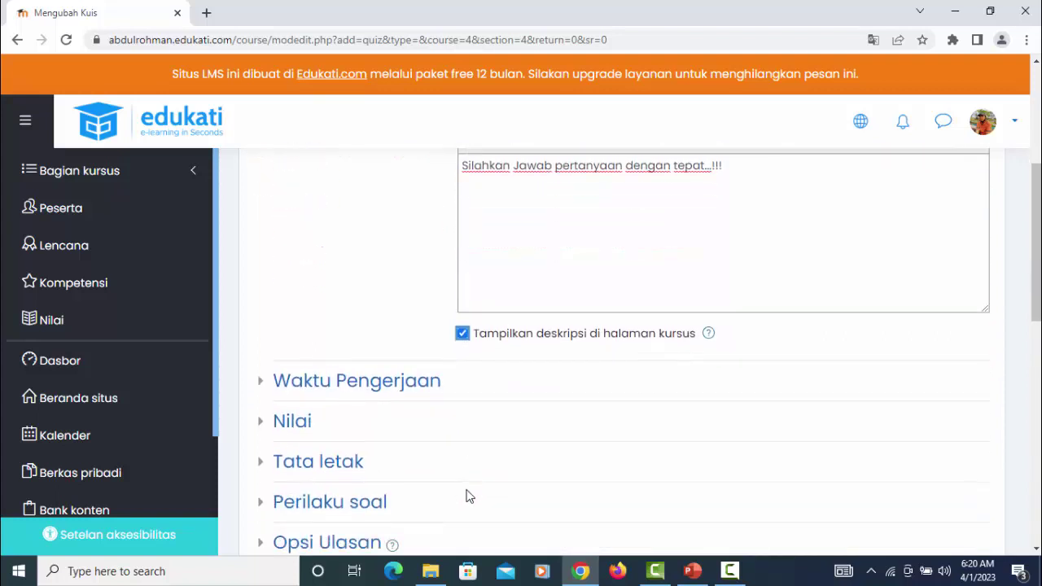
click(372, 385)
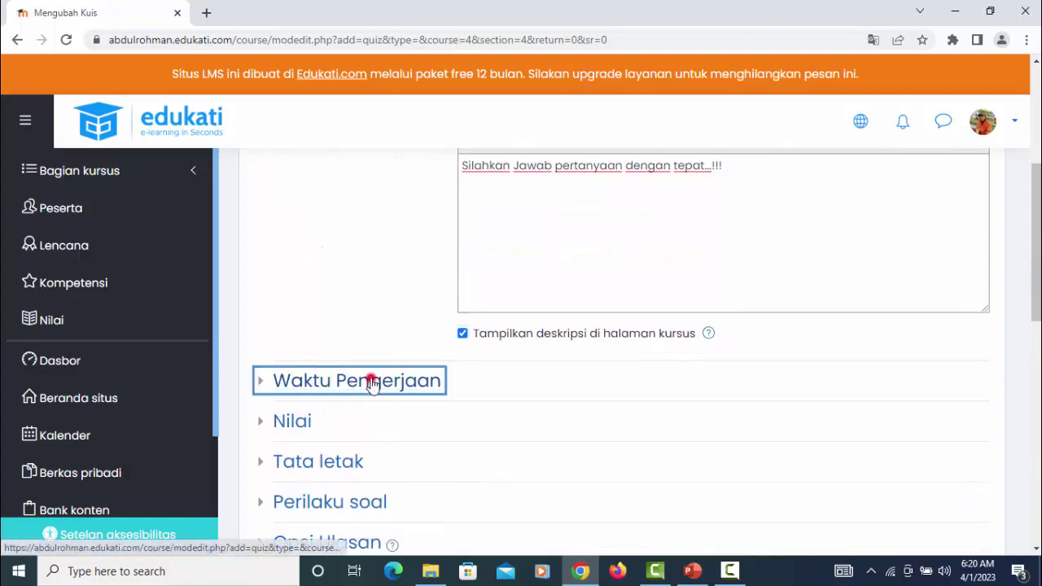
scroll(628, 439, down, 2)
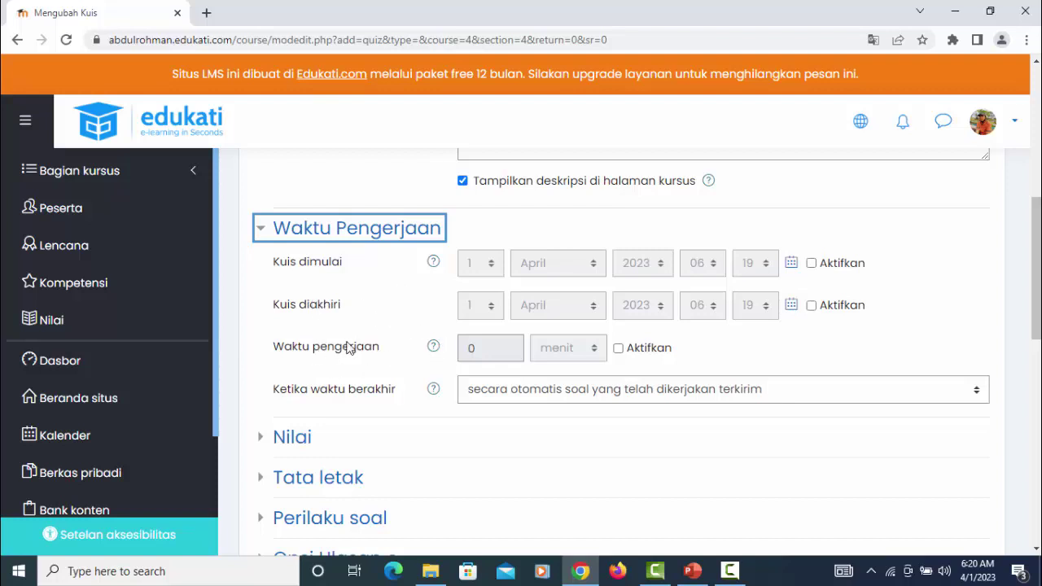
click(621, 348)
double_click(499, 345)
text(1)
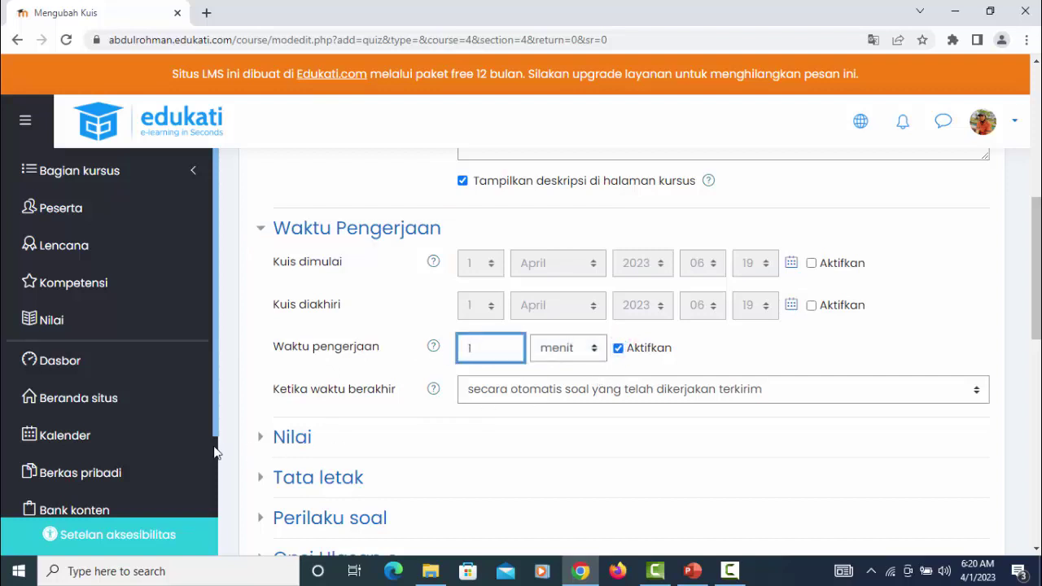
Step: Limit the allowed attempts (Upaya mengerjakan yang diizinkan) in the Nilai settings to 1
click(285, 438)
scroll(476, 405, down, 2)
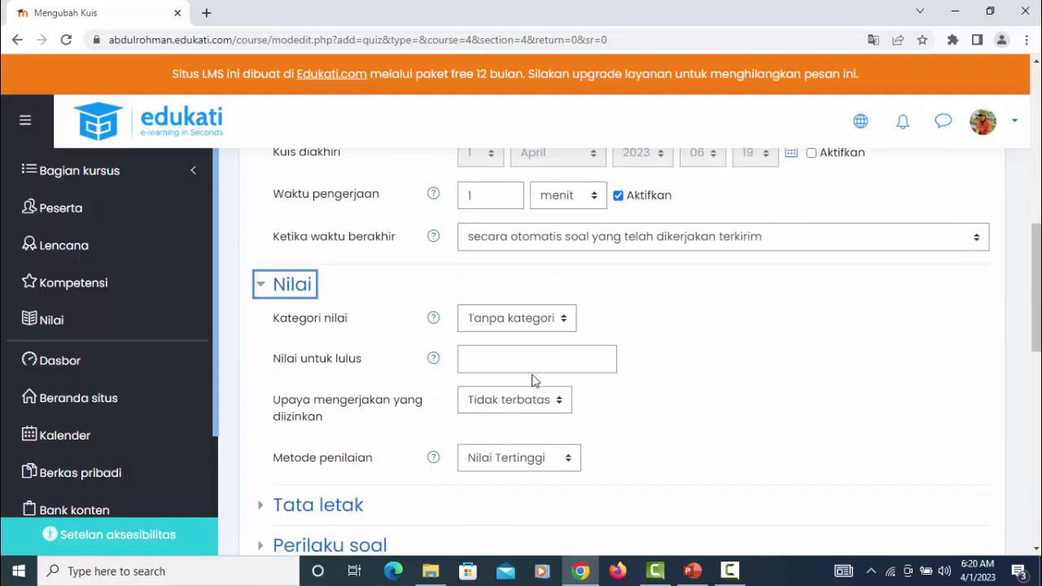
scroll(528, 383, up, 1)
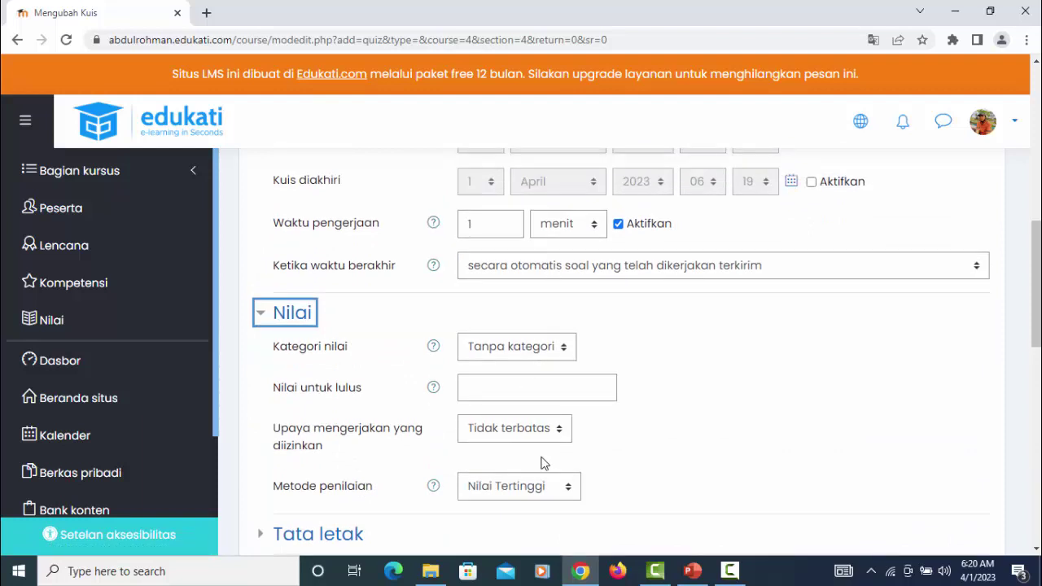
scroll(525, 436, down, 1)
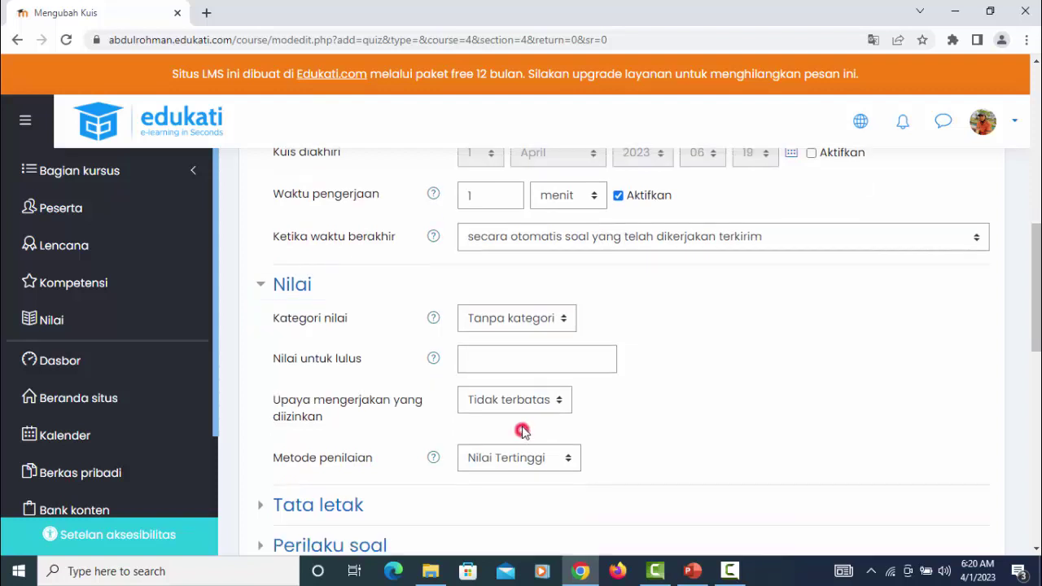
click(521, 399)
click(476, 216)
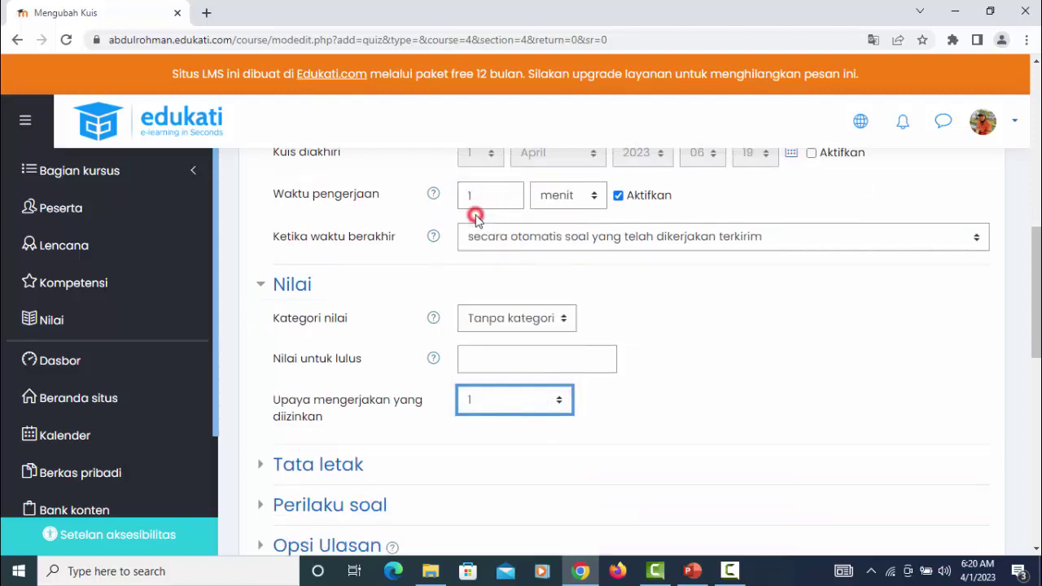
Step: Look through the Tata letak, Perilaku soal and Opsi Ulasan settings, and save the quiz and display its page
scroll(691, 347, down, 2)
click(348, 316)
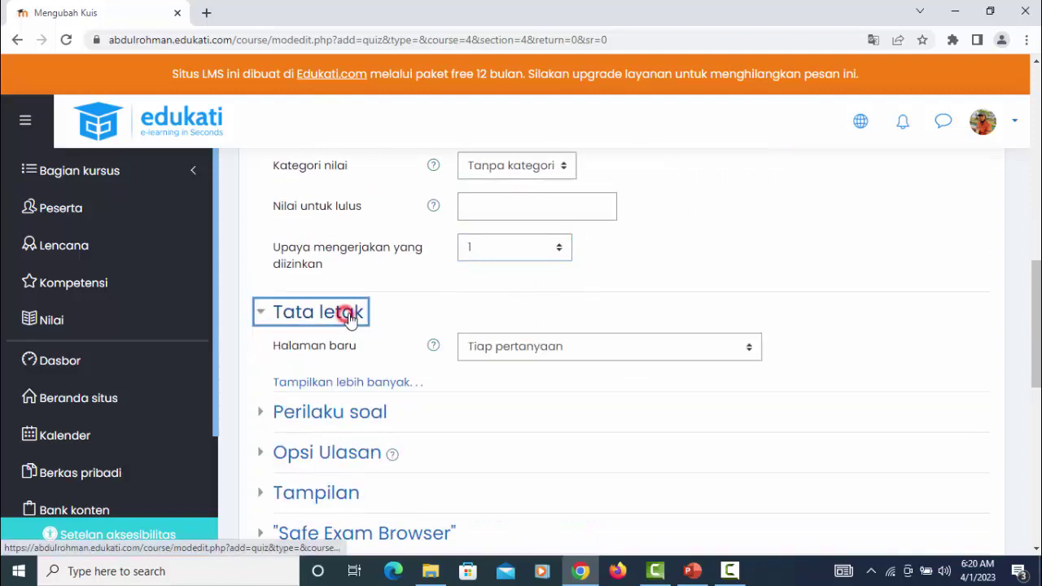
click(361, 423)
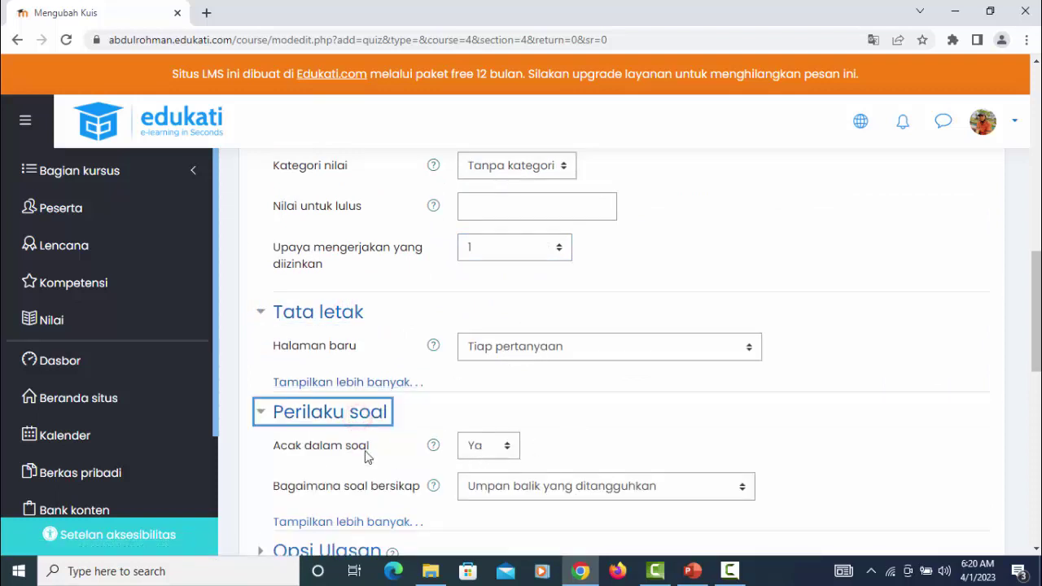
scroll(377, 477, down, 2)
click(373, 404)
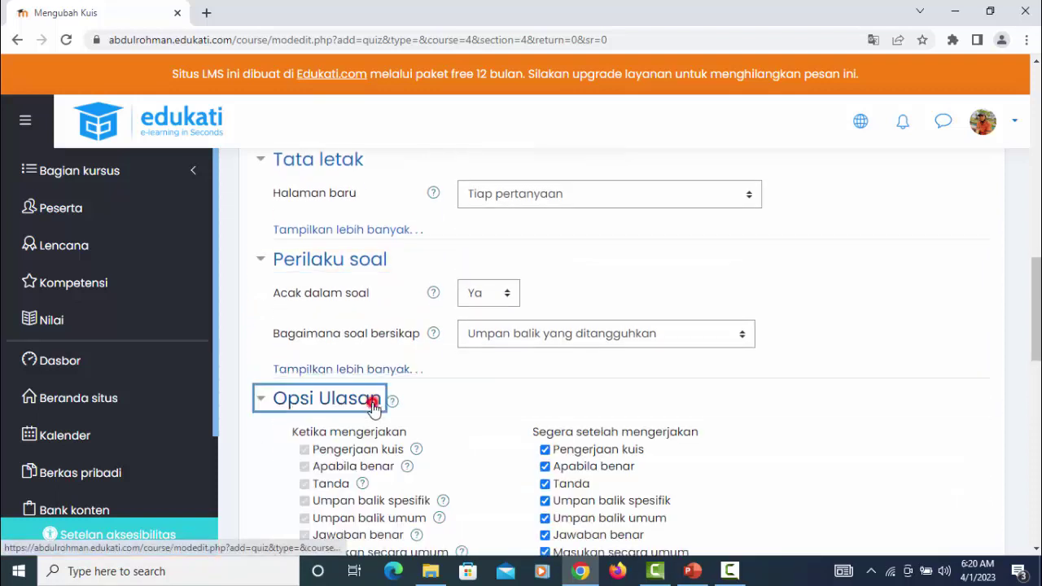
scroll(705, 455, down, 2)
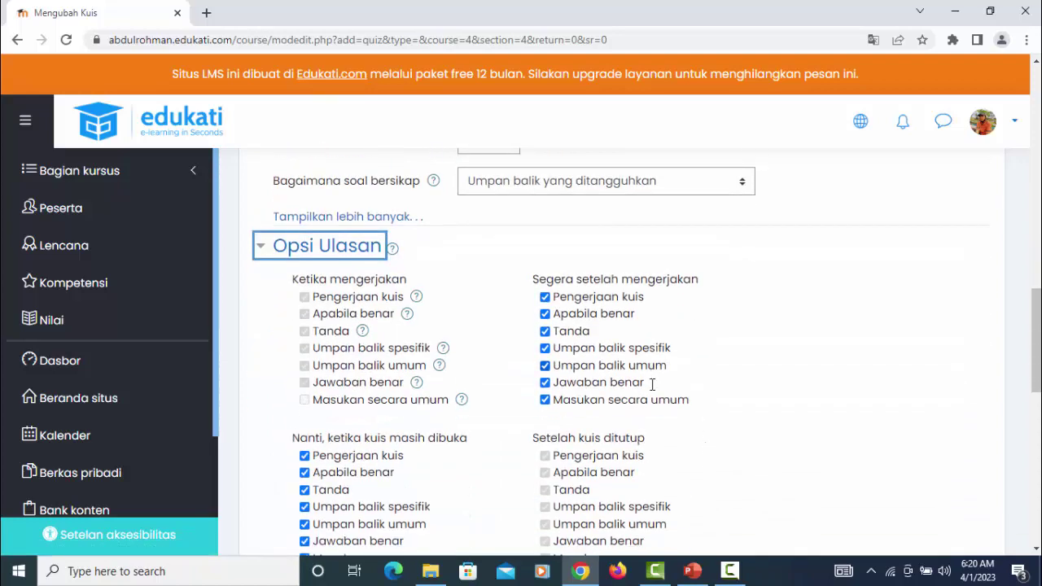
scroll(658, 423, down, 4)
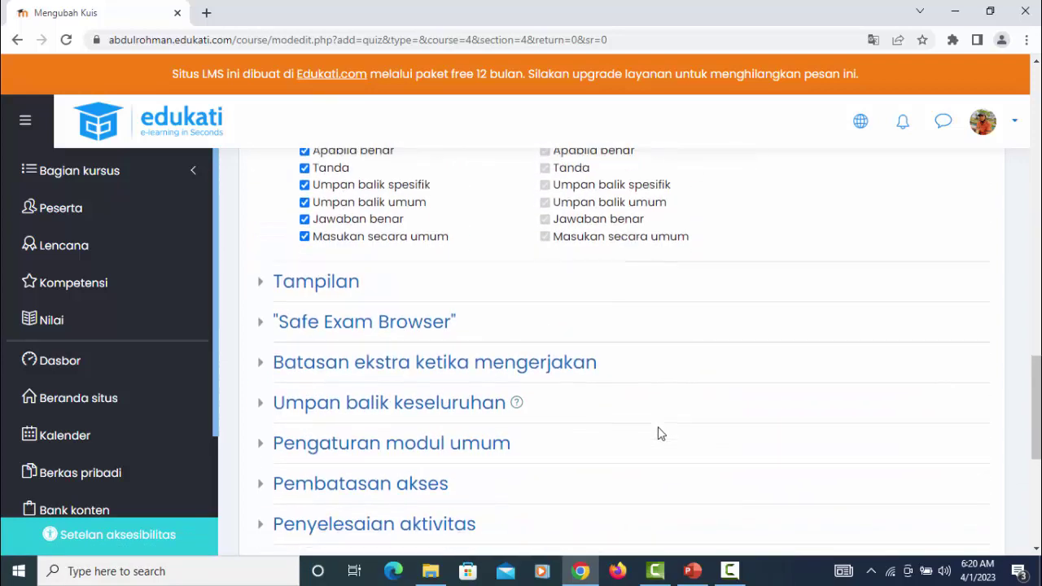
scroll(660, 432, down, 3)
click(757, 440)
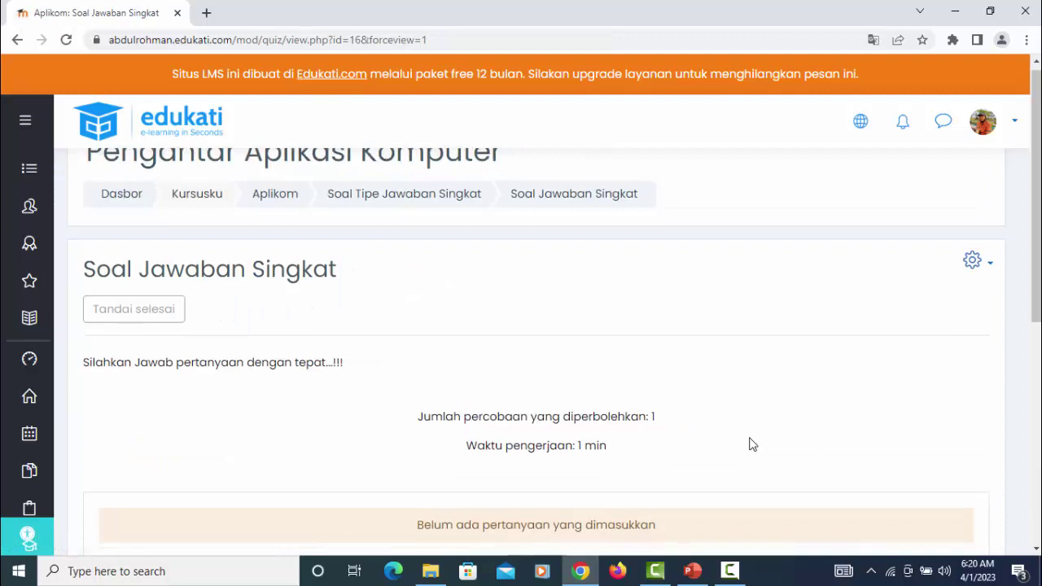
Step: Open the "Soal Jawaban Singkat" quiz for editing and set its maximum grade to 100
scroll(753, 444, down, 2)
scroll(750, 444, up, 1)
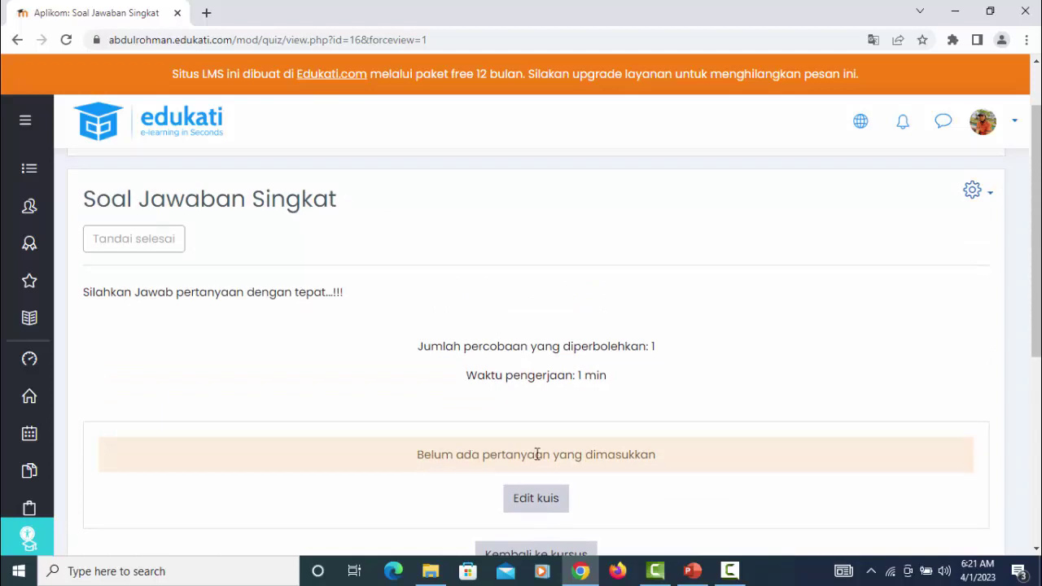
click(541, 500)
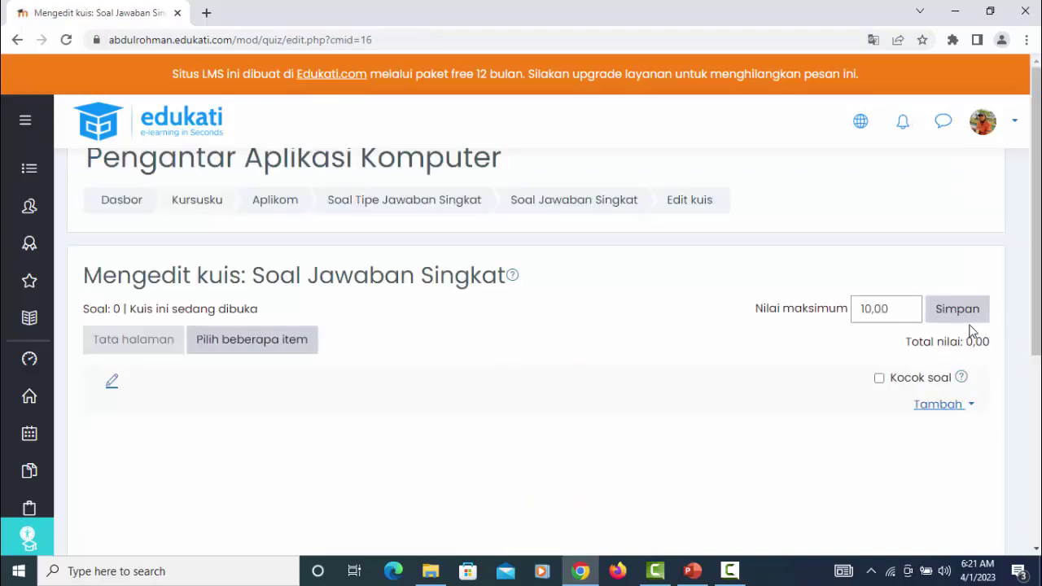
click(902, 309)
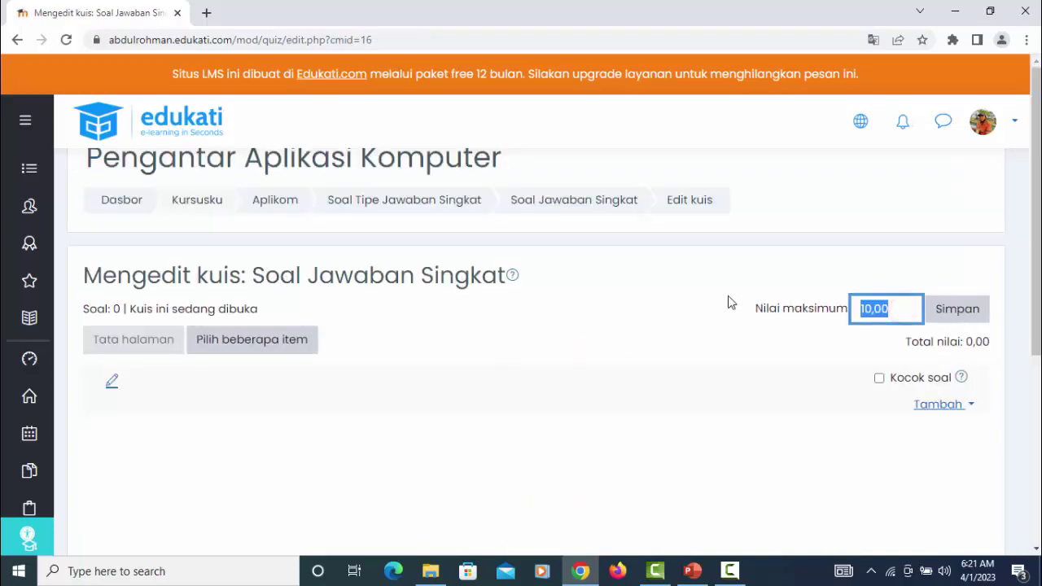
text(100)
key(Return)
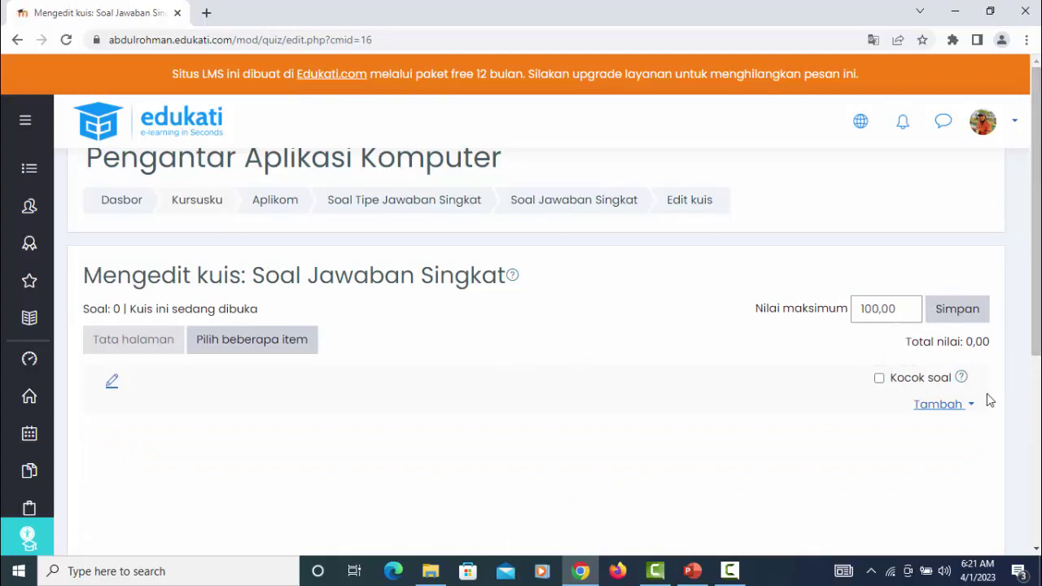
Step: Add a new question of the type Jawaban singkat to the quiz
click(942, 404)
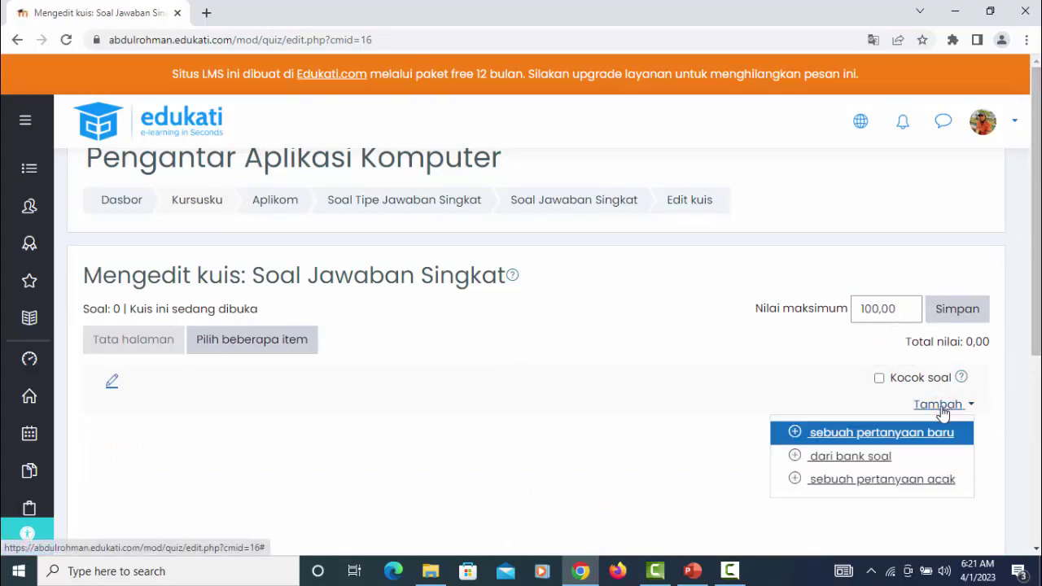
click(901, 437)
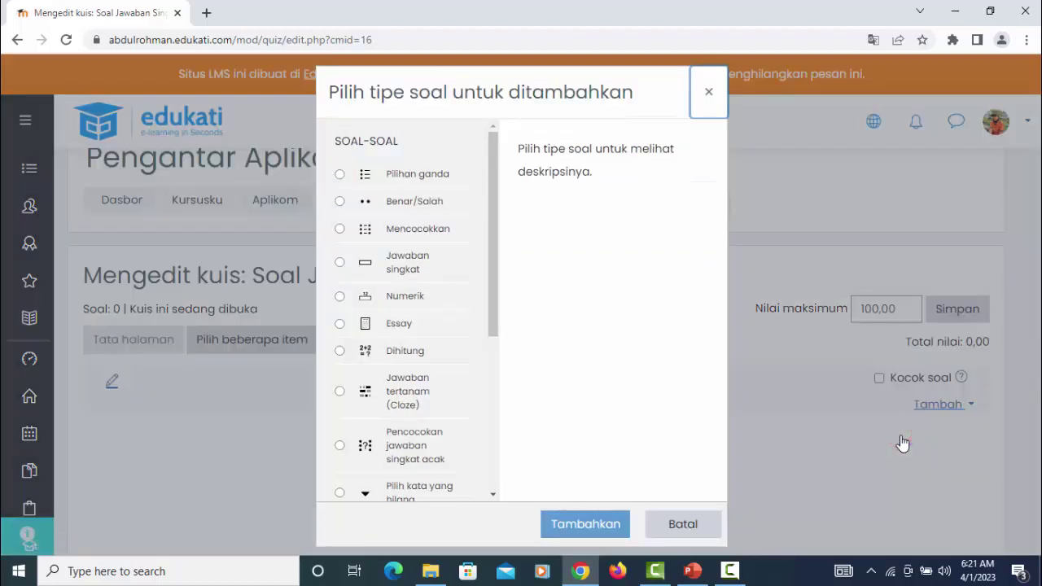
click(339, 262)
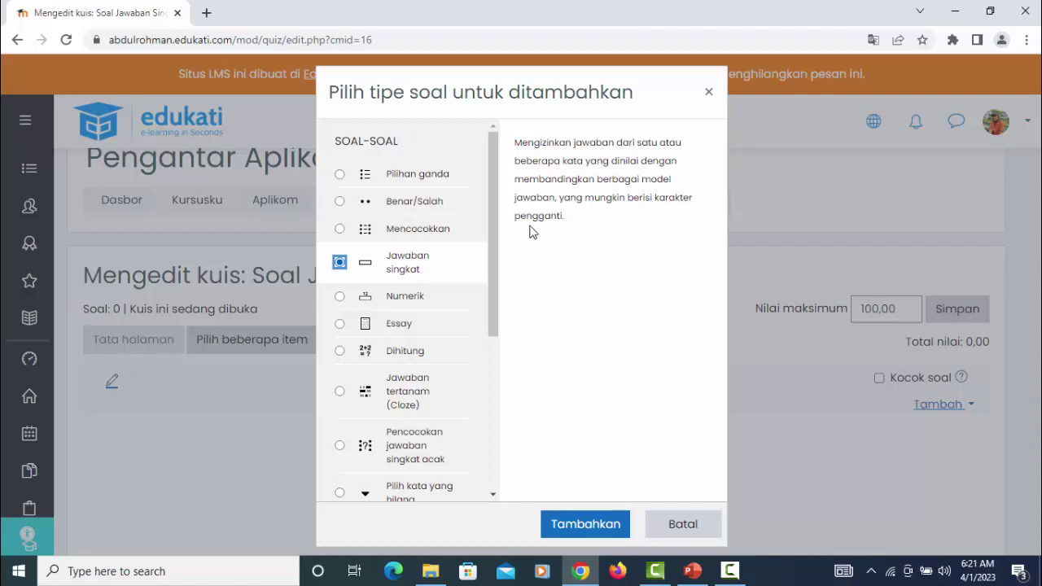
click(587, 528)
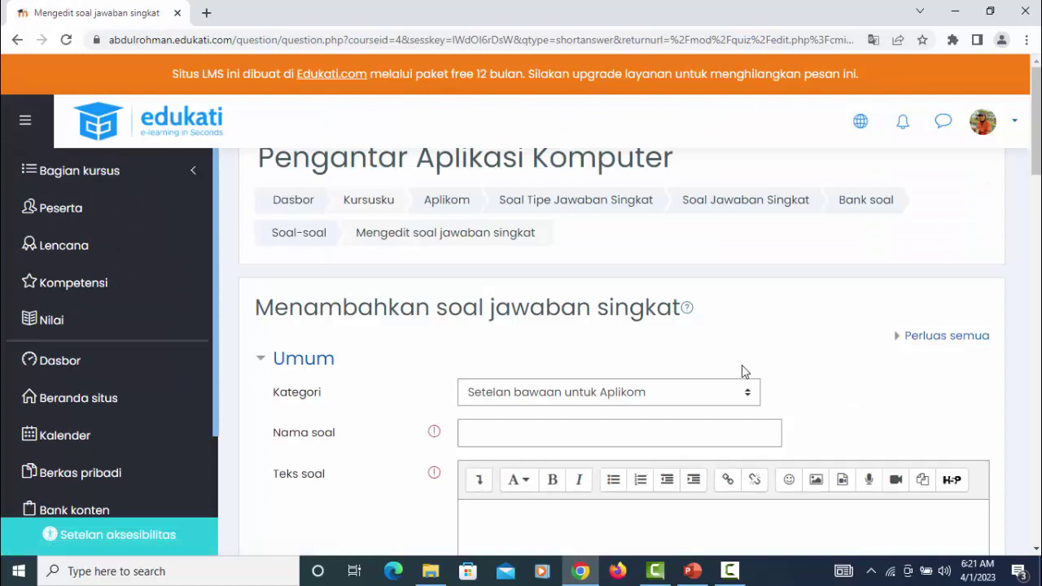
Step: Set the question category to "Setelan bawaan untuk Soal Jawaban Singkat" and name the question 1
scroll(619, 350, down, 2)
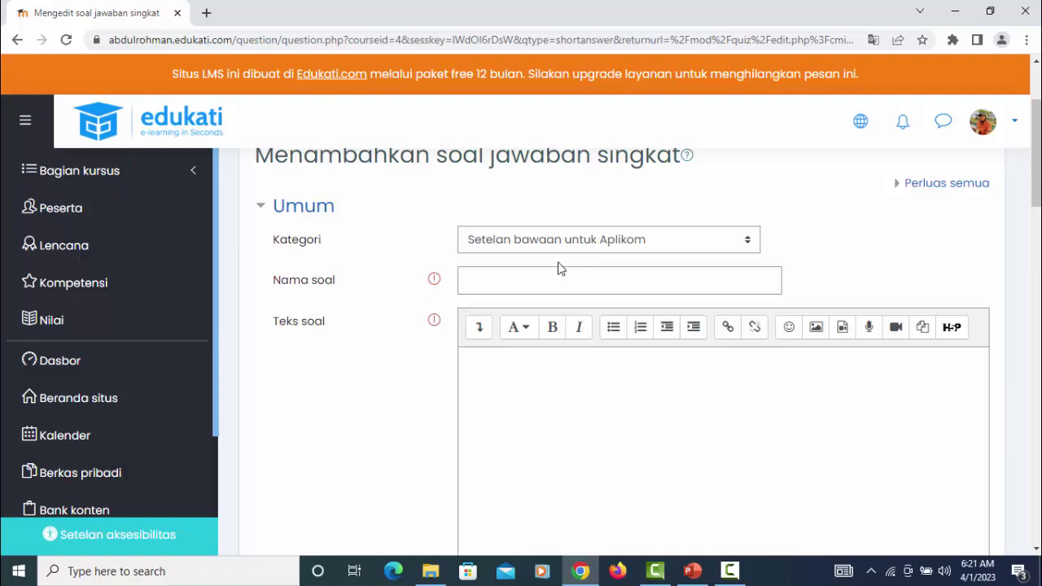
click(499, 246)
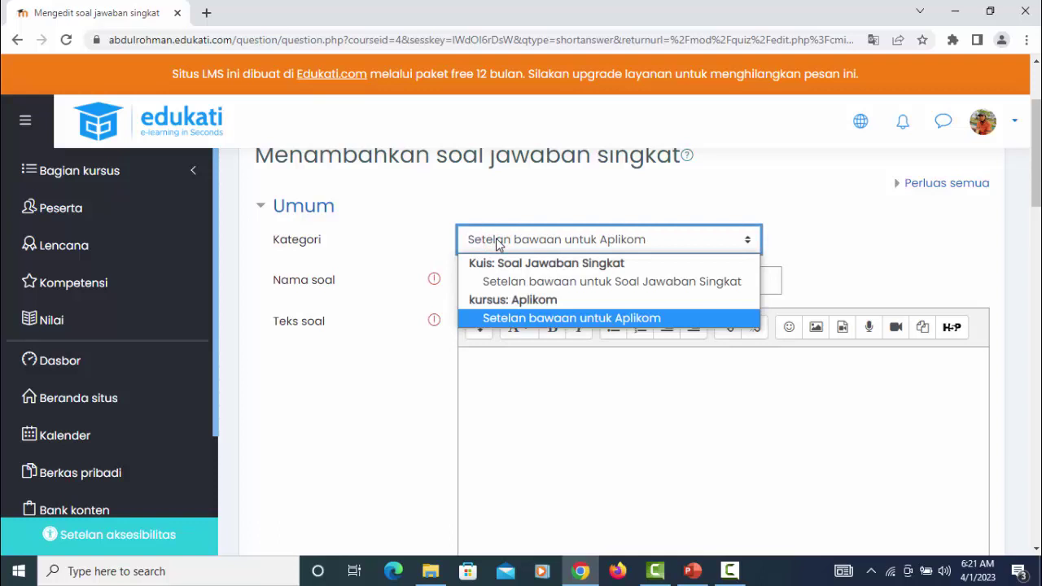
click(509, 281)
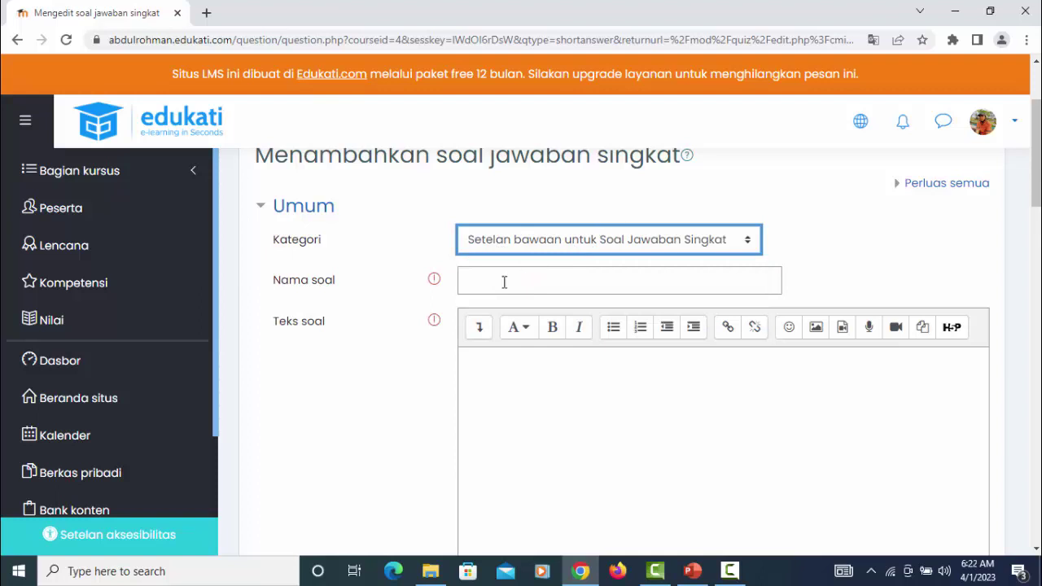
click(500, 282)
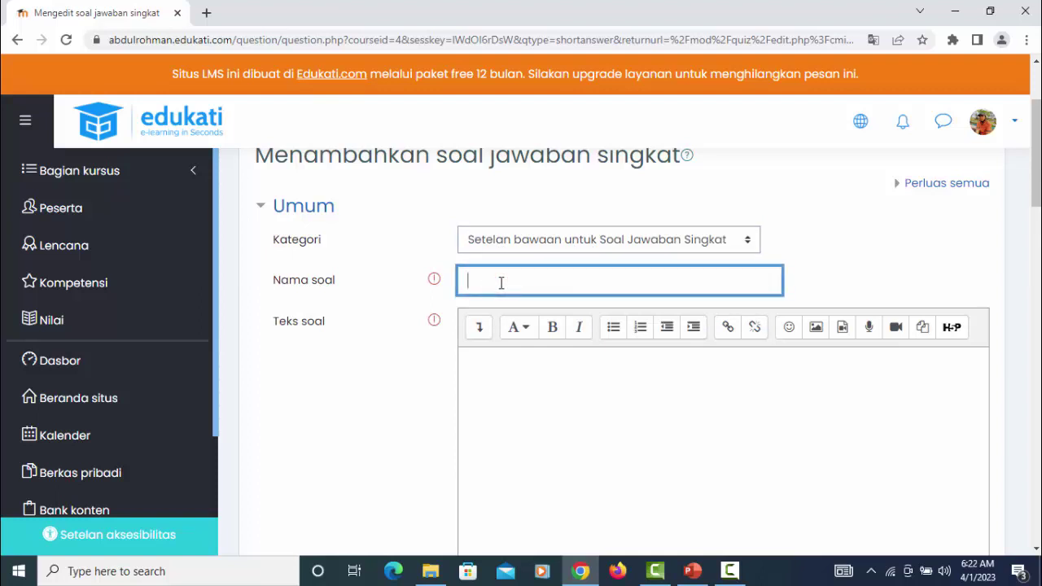
Step: Enter "Komponen Input Komputer" as the question text (Teks soal)
click(523, 377)
scroll(656, 383, down, 4)
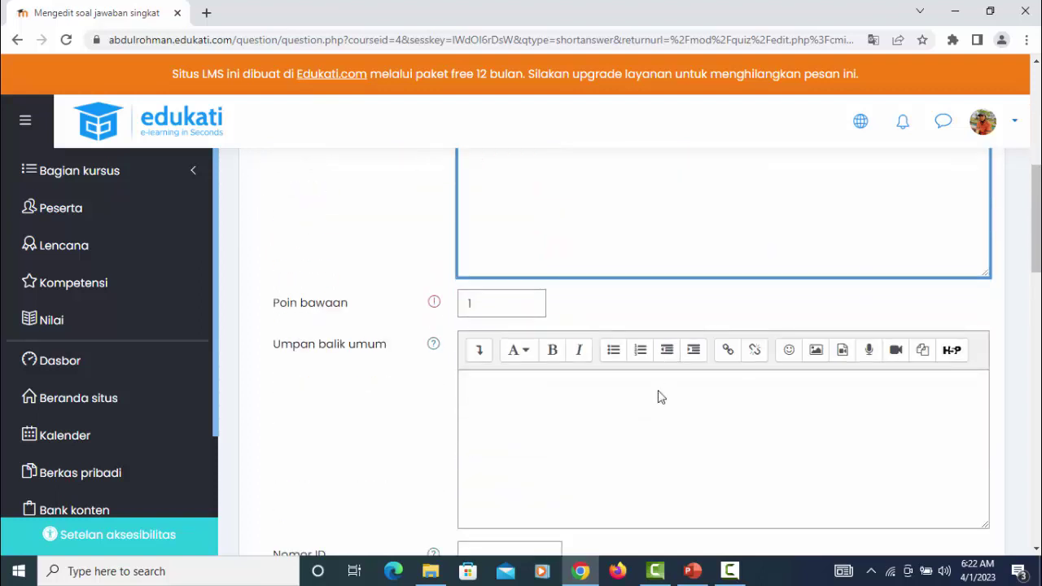
scroll(661, 396, up, 5)
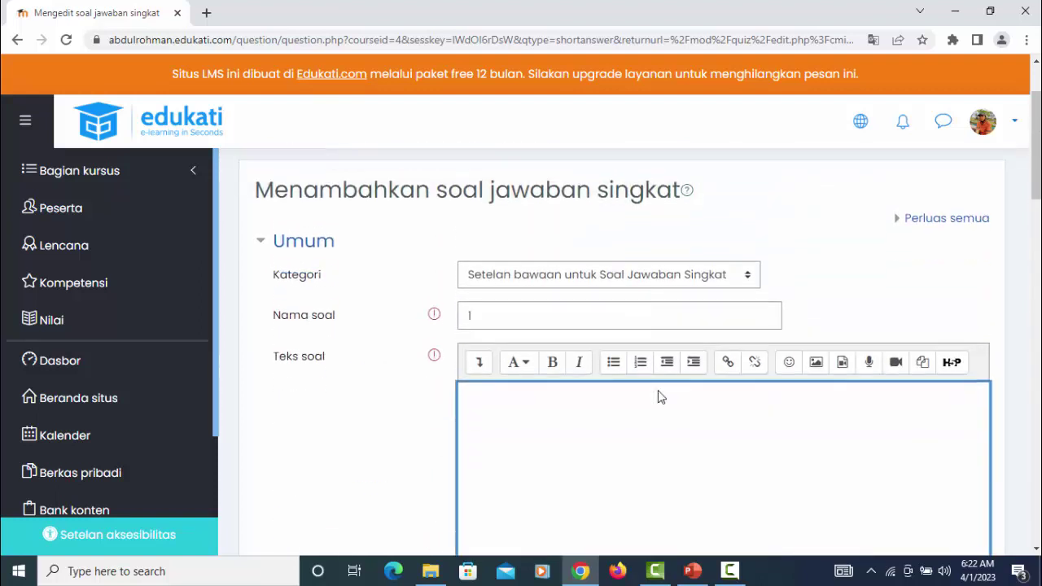
scroll(661, 396, down, 2)
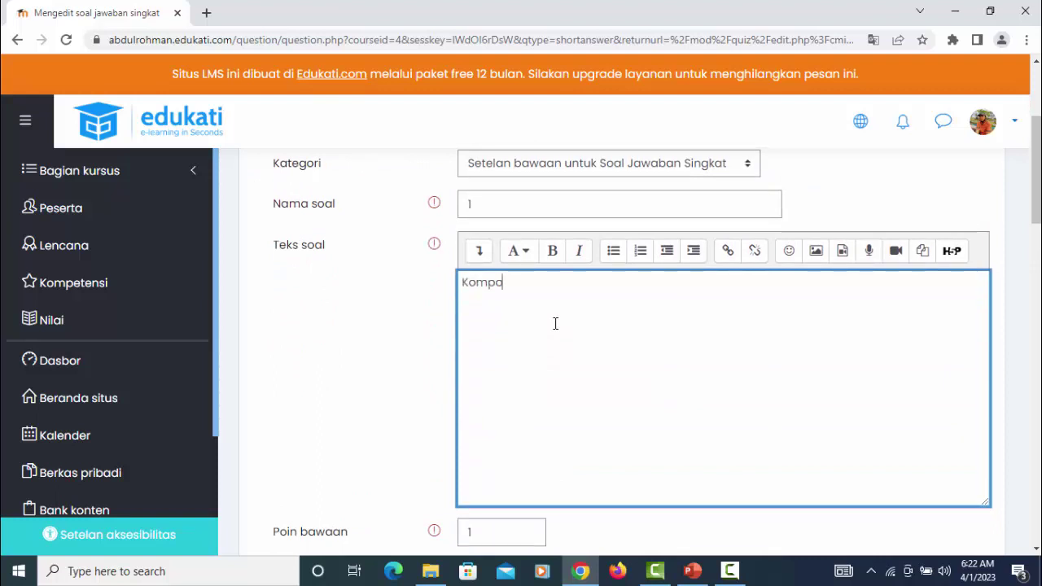
text(Komponen Input)
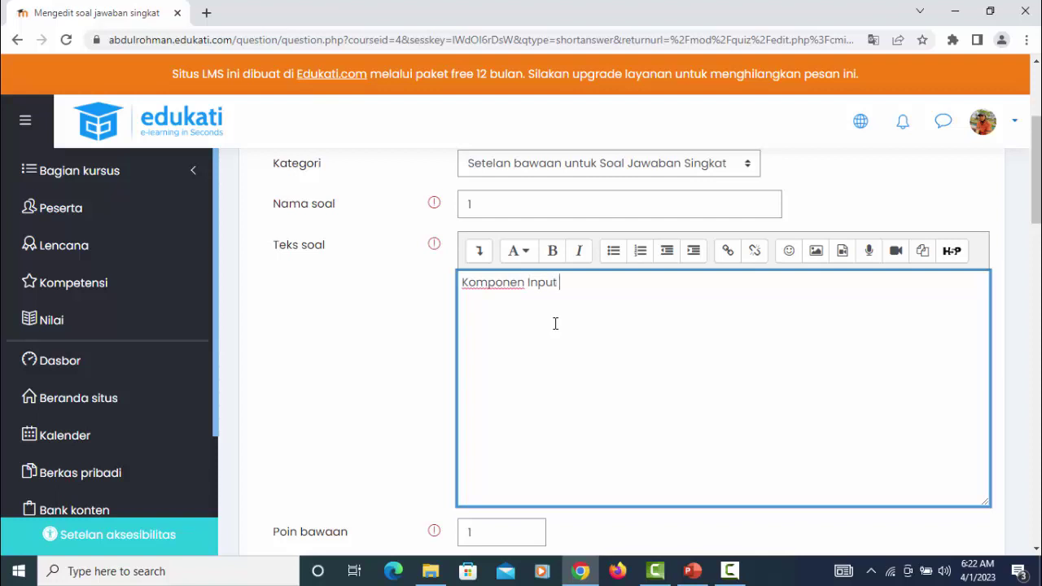
text( Komputer)
scroll(554, 323, up, 3)
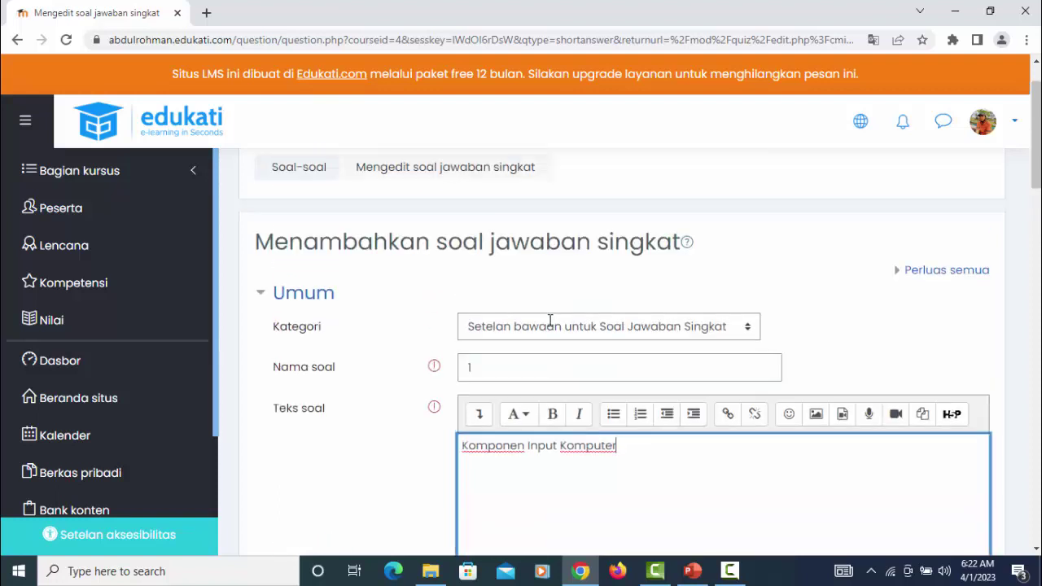
scroll(688, 391, down, 3)
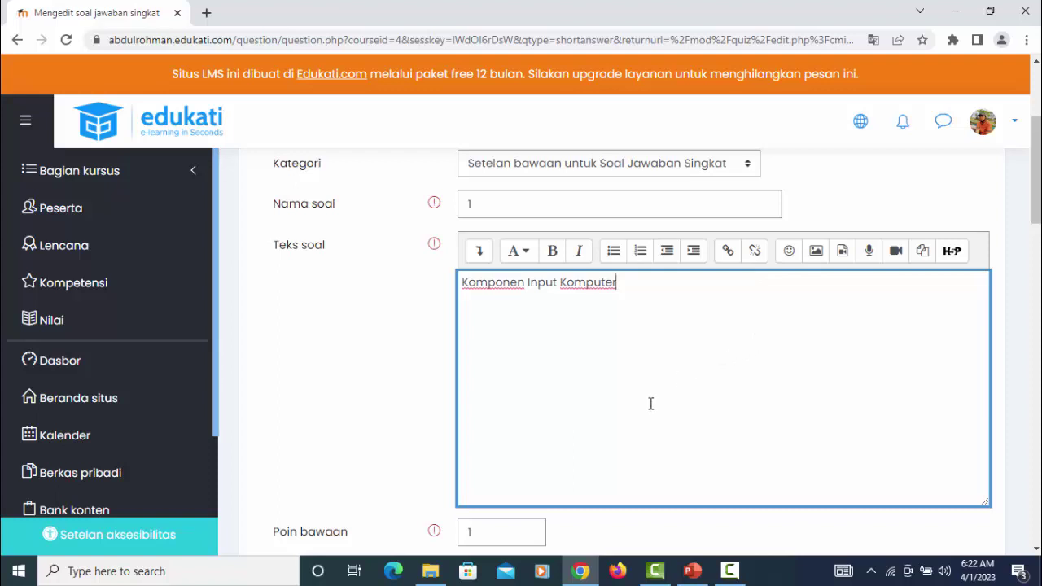
Step: Set the question's default mark (Poin bawaan) to 100
scroll(650, 403, down, 2)
double_click(493, 380)
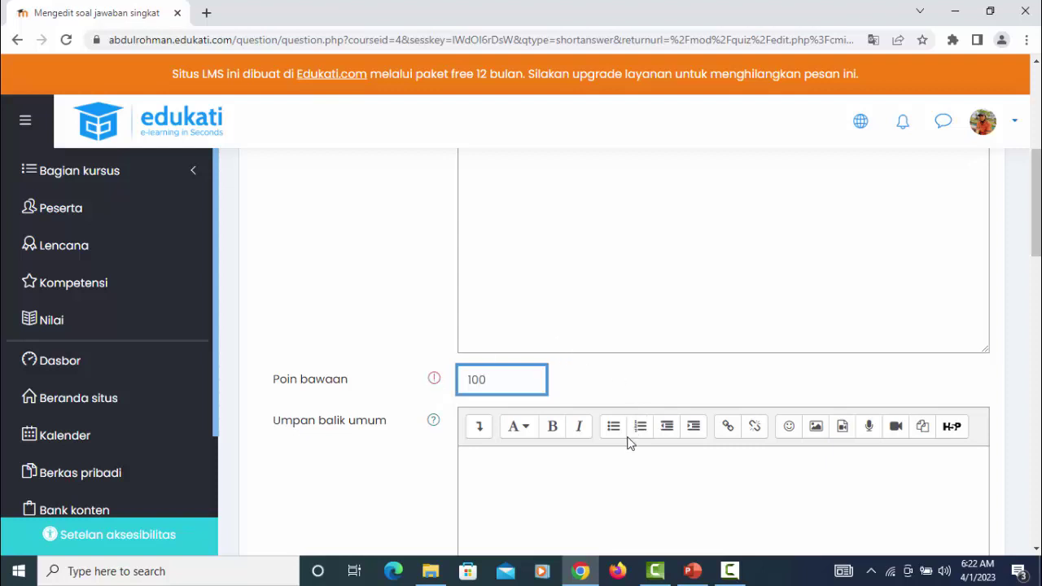
scroll(629, 436, down, 2)
key(Return)
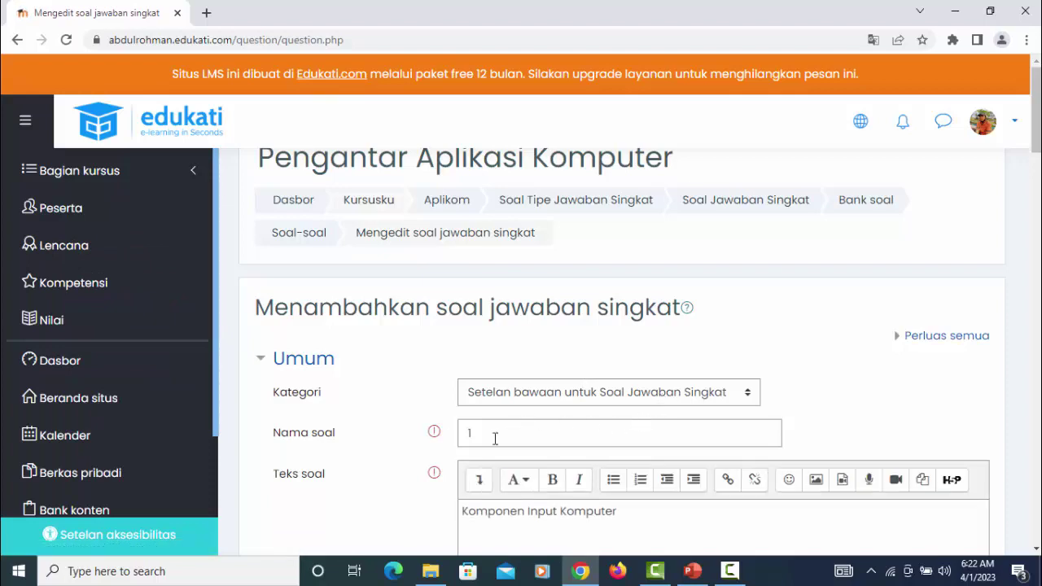
Step: Look through the question form's feedback, case sensitivity and Semua jawaban settings
scroll(521, 435, down, 4)
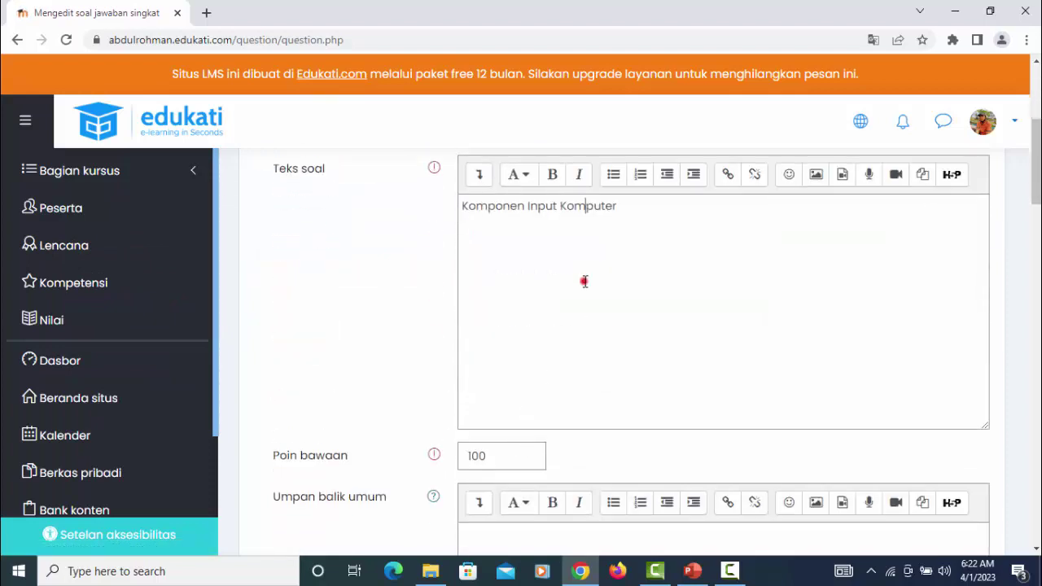
click(584, 281)
scroll(613, 350, down, 4)
scroll(613, 350, down, 2)
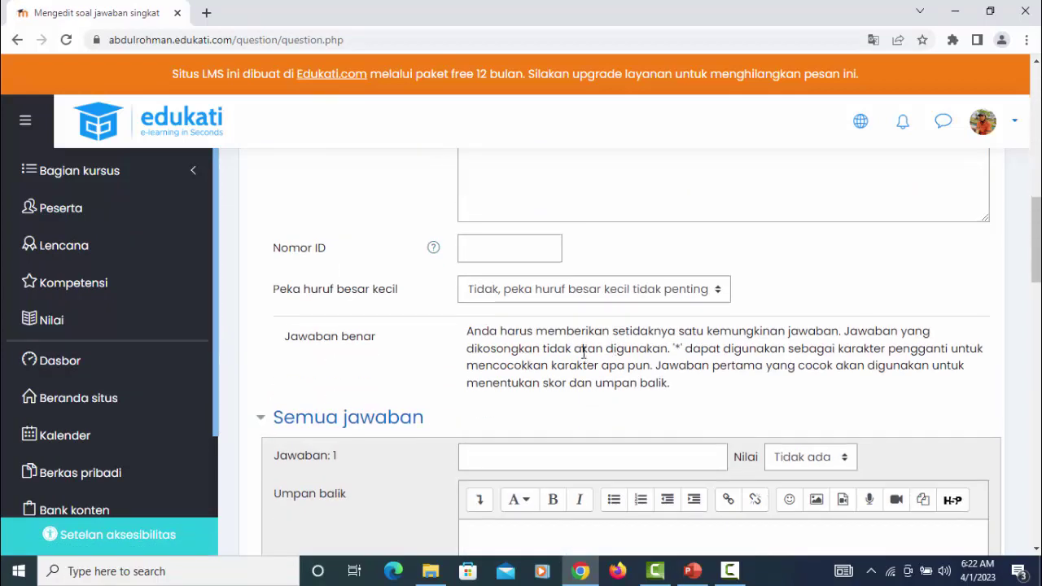
scroll(584, 352, down, 2)
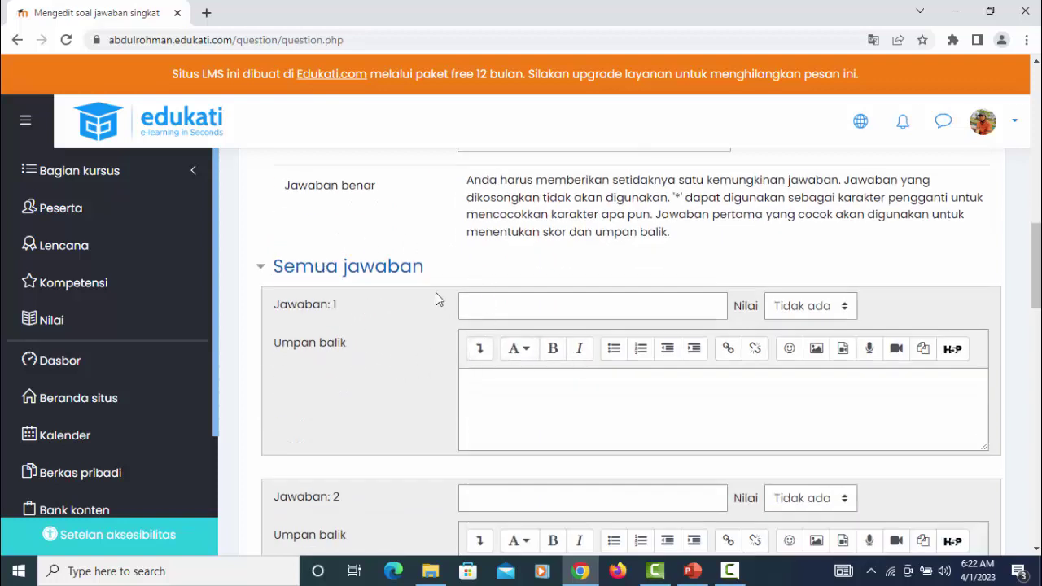
scroll(540, 423, down, 2)
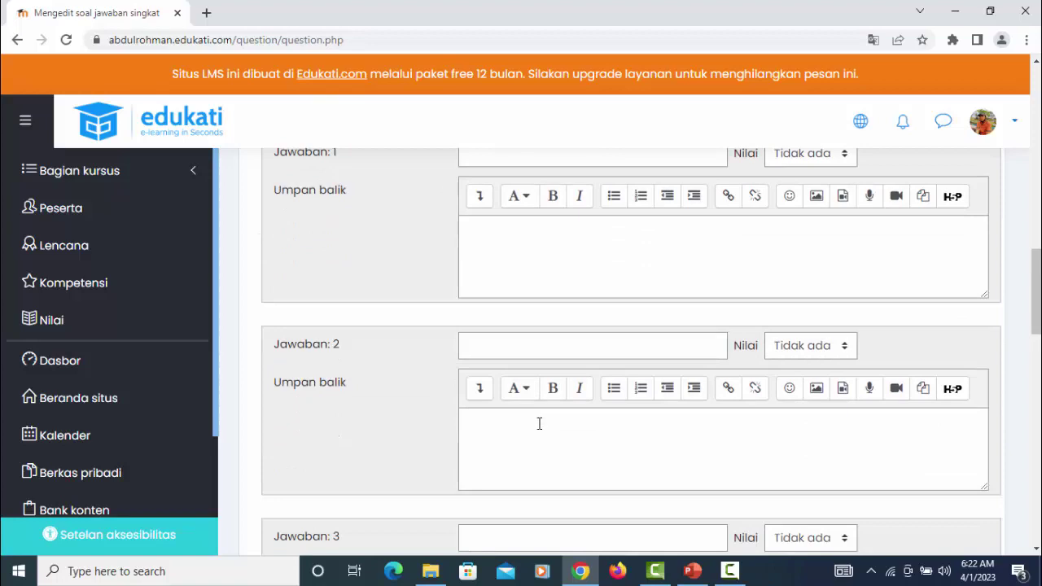
scroll(539, 423, down, 2)
scroll(551, 421, up, 10)
scroll(553, 413, down, 9)
scroll(552, 414, up, 9)
scroll(551, 414, down, 4)
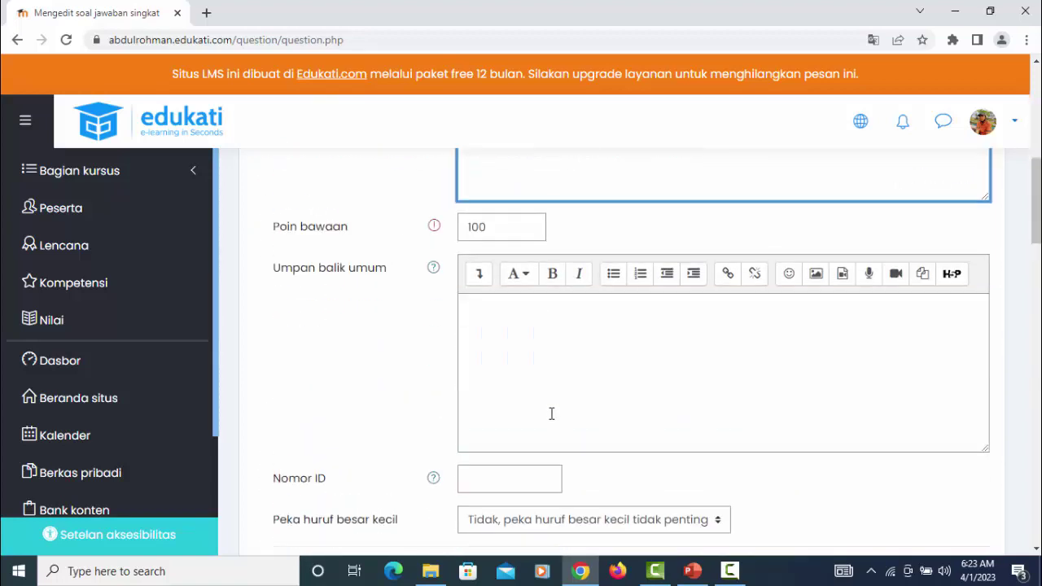
scroll(551, 414, down, 5)
Step: Enter "mouse" as Jawaban 1 and set its grade to 100%
click(518, 307)
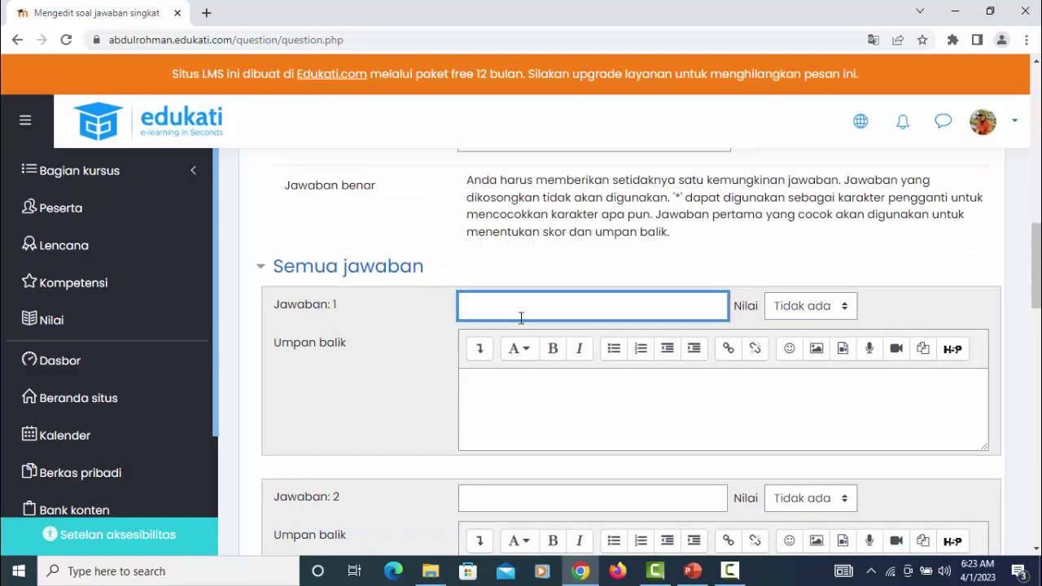
scroll(529, 322, up, 9)
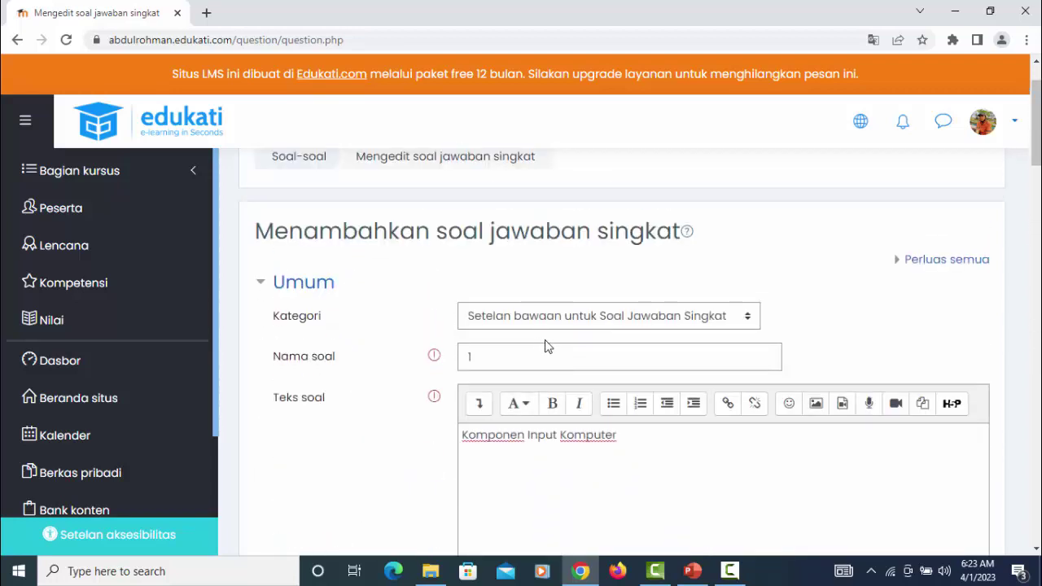
key(Tab)
key(Tab)
key(Tab)
key(Tab)
key(Tab)
key(Tab)
key(Tab)
key(Tab)
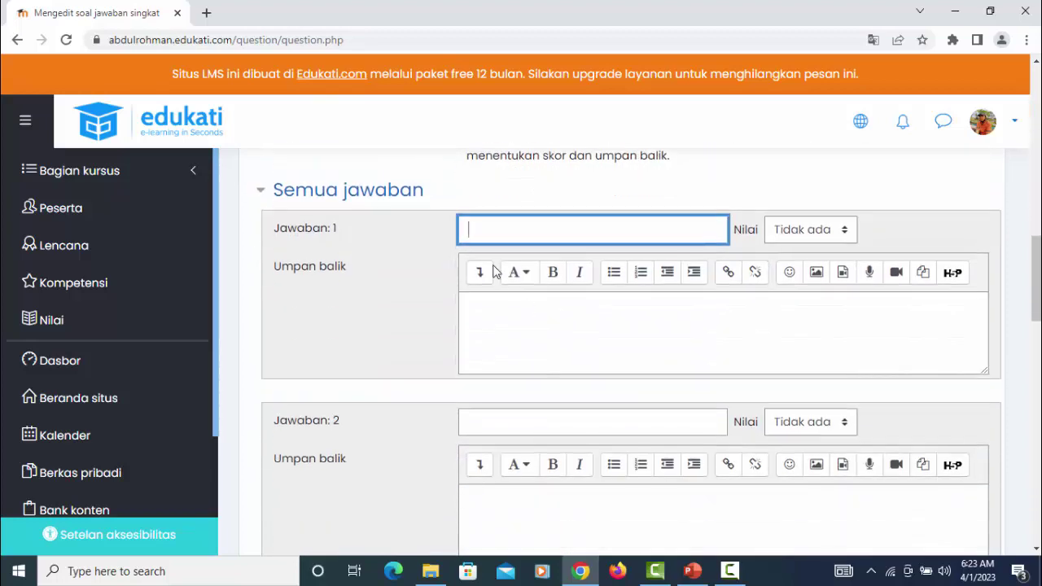
text(mouse)
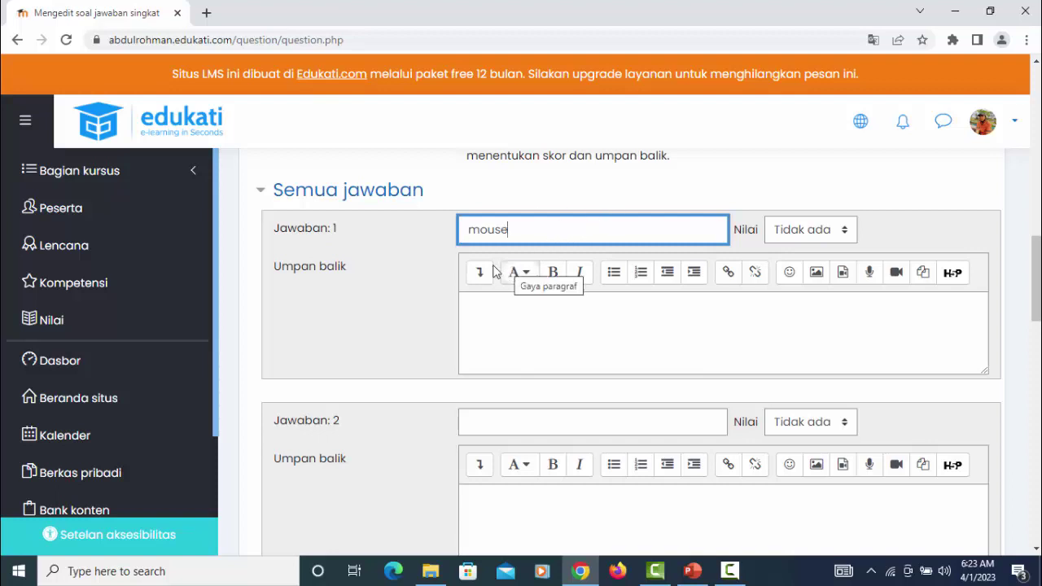
click(810, 231)
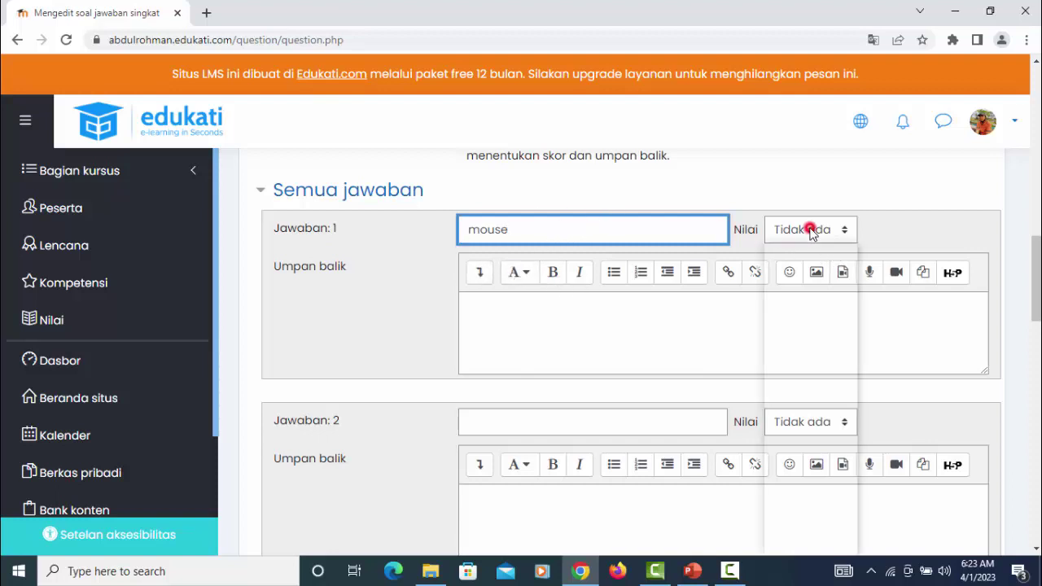
click(787, 272)
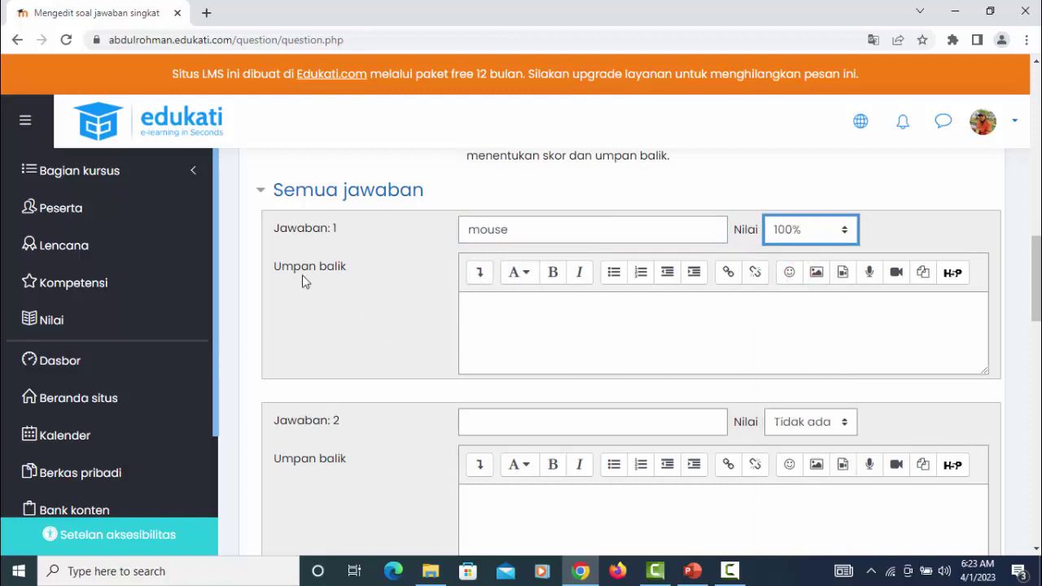
click(494, 302)
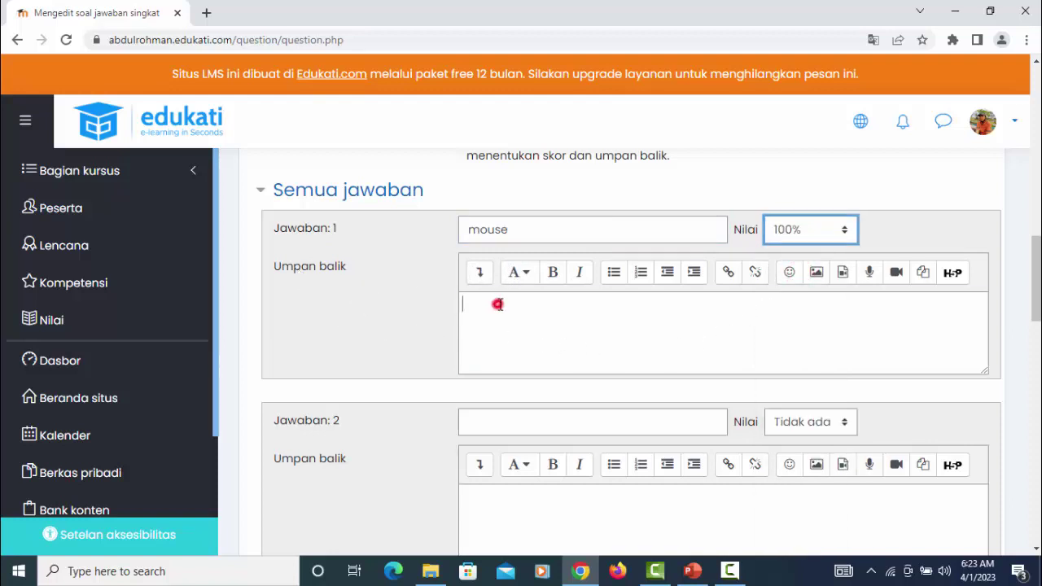
Step: Enter "keyboard" as Jawaban 2 and set its grade to 100%
scroll(623, 329, down, 3)
scroll(620, 330, up, 2)
scroll(620, 330, up, 1)
click(527, 420)
text(keyboard)
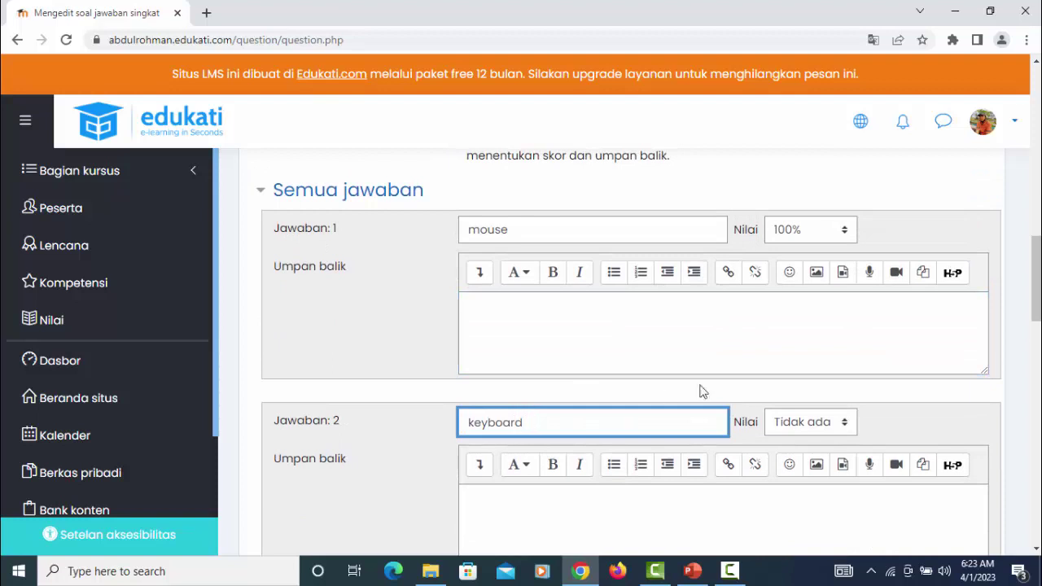
click(810, 421)
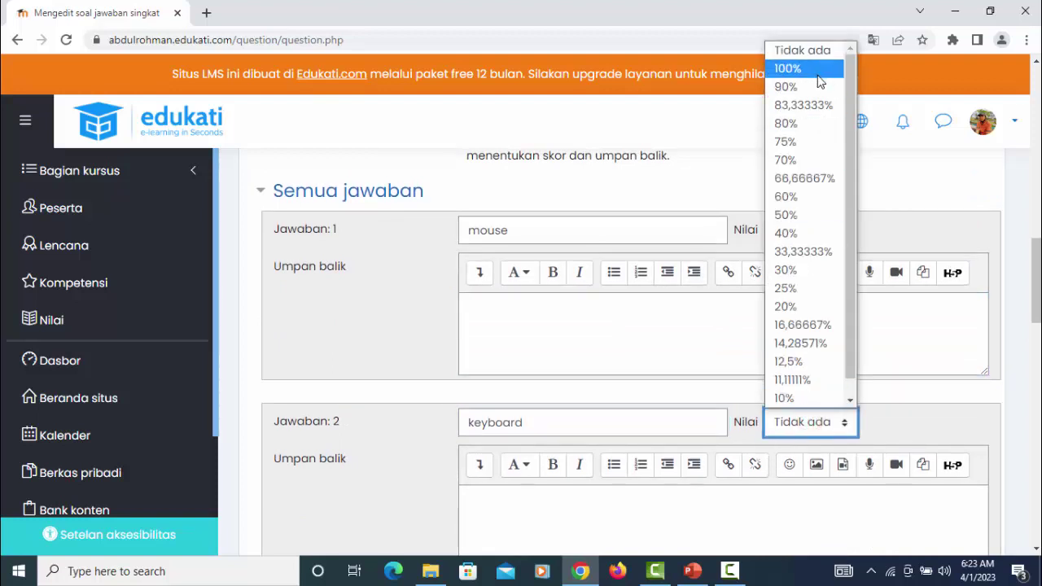
click(819, 79)
Step: Enter "webcame" as Jawaban 3 and set its grade to 100%
scroll(668, 317, down, 5)
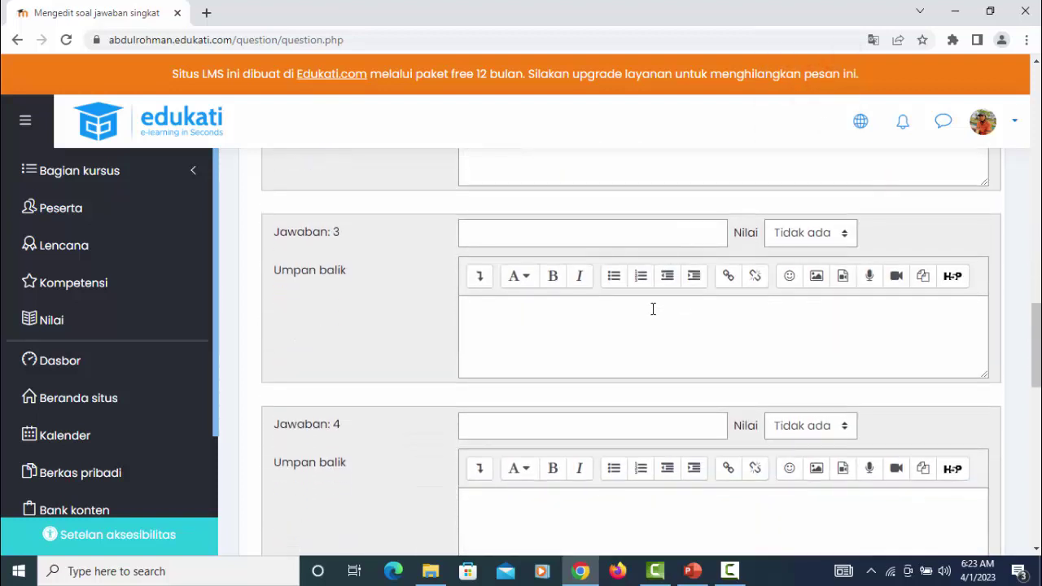
click(522, 234)
text(webcam)
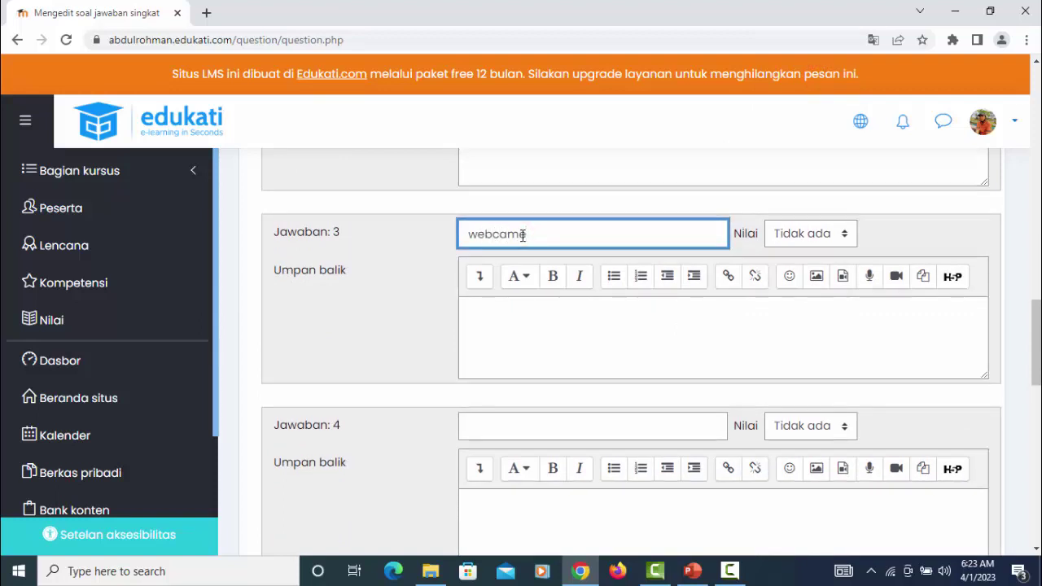
click(804, 235)
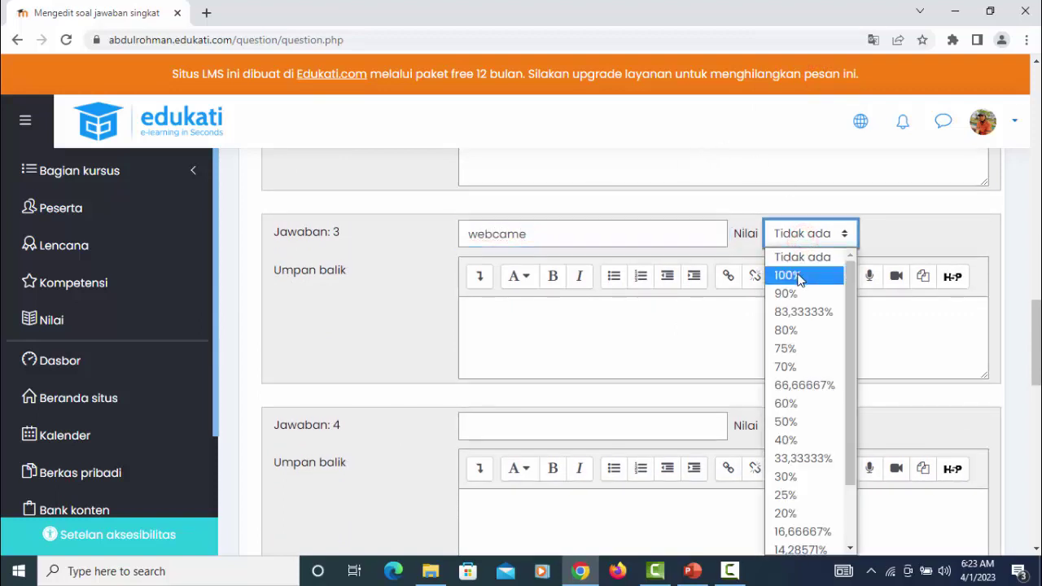
click(800, 278)
Step: Enter "scanner" as Jawaban 4 and set its grade to 100%
scroll(729, 319, down, 2)
click(527, 271)
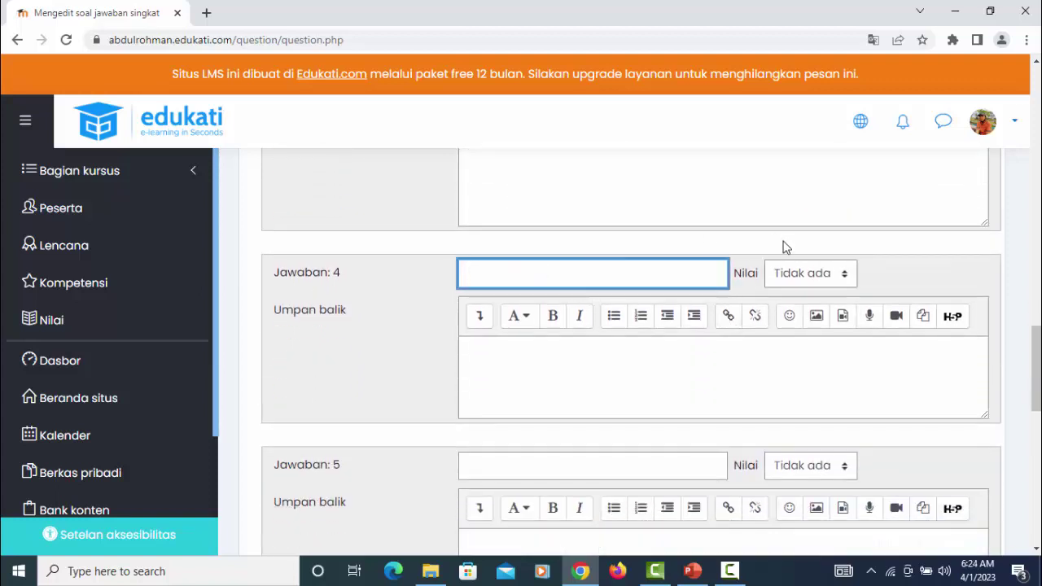
scroll(787, 254, up, 4)
scroll(792, 277, down, 4)
scroll(692, 309, up, 4)
scroll(676, 333, down, 4)
click(824, 277)
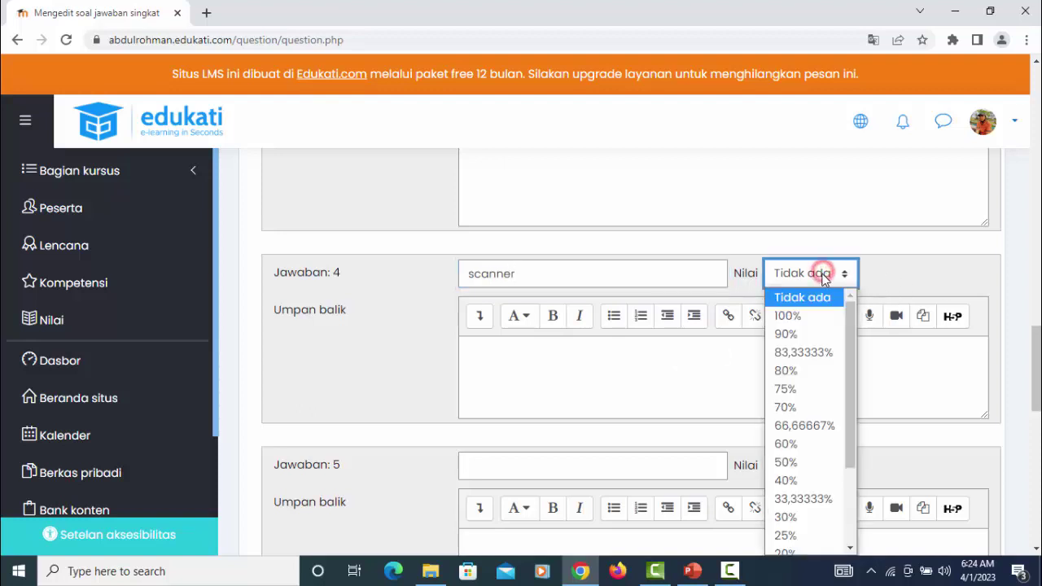
click(810, 311)
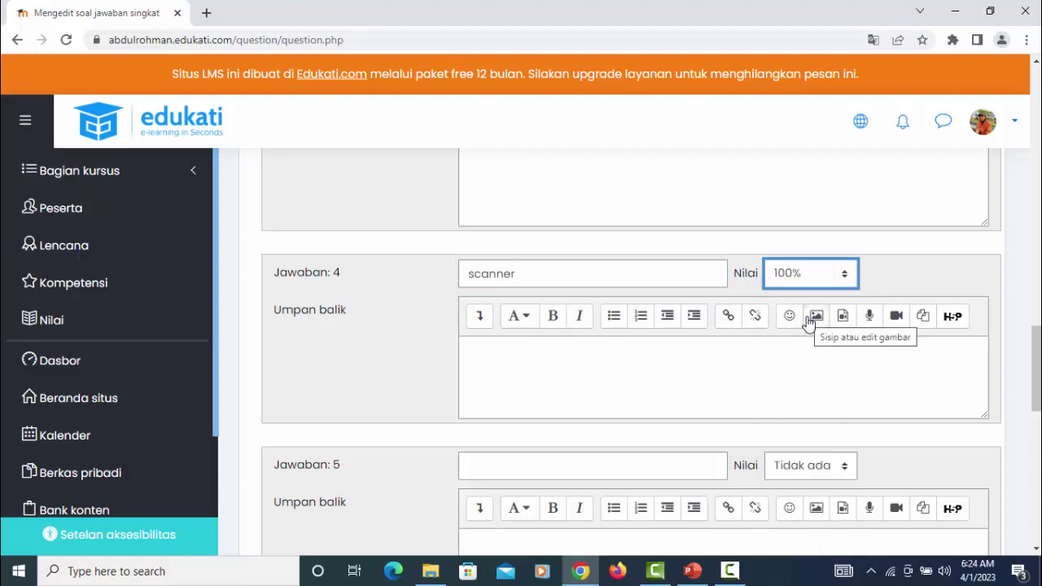
Step: Leave the remaining answers blank and save the short answer question to the quiz
scroll(644, 353, down, 4)
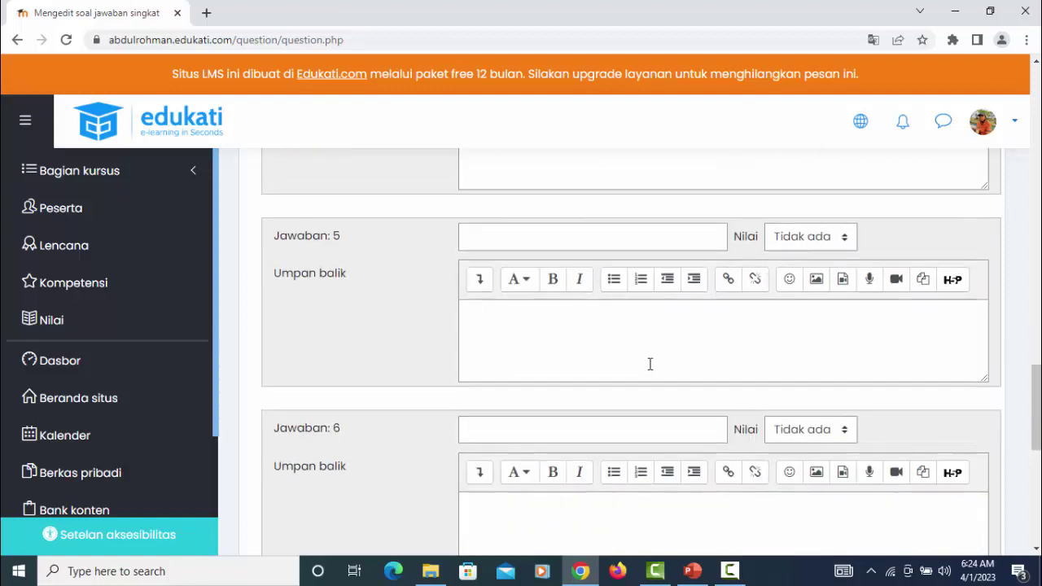
scroll(652, 364, down, 3)
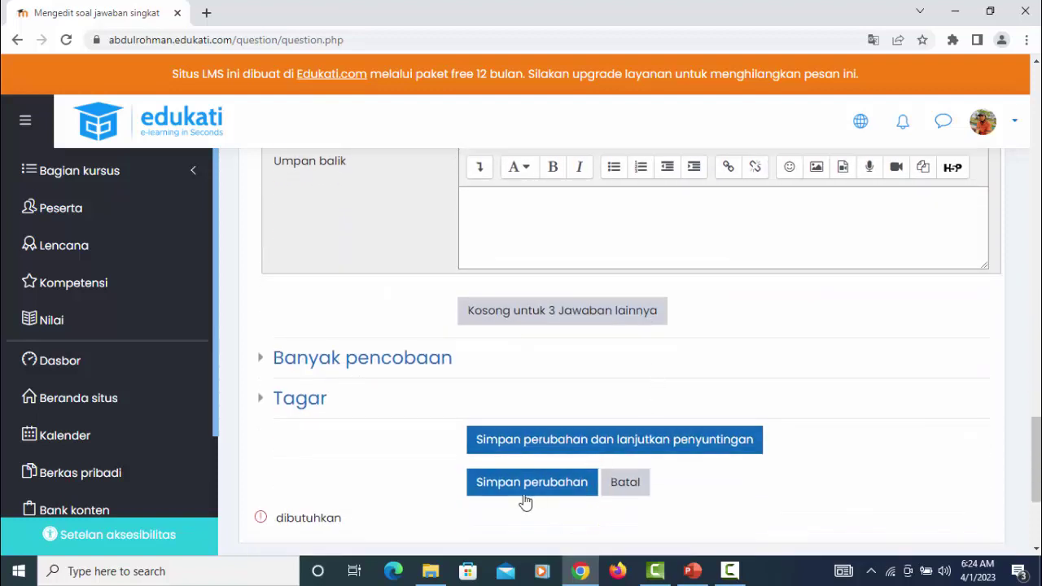
click(549, 486)
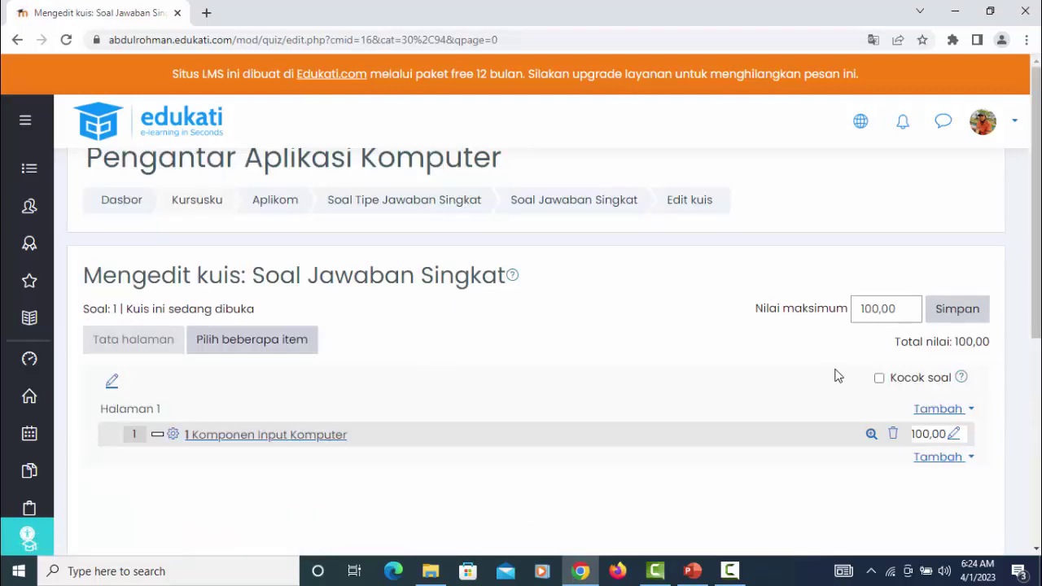
Step: Open the Soal Jawaban Singkat quiz page and start a timed preview attempt
click(579, 205)
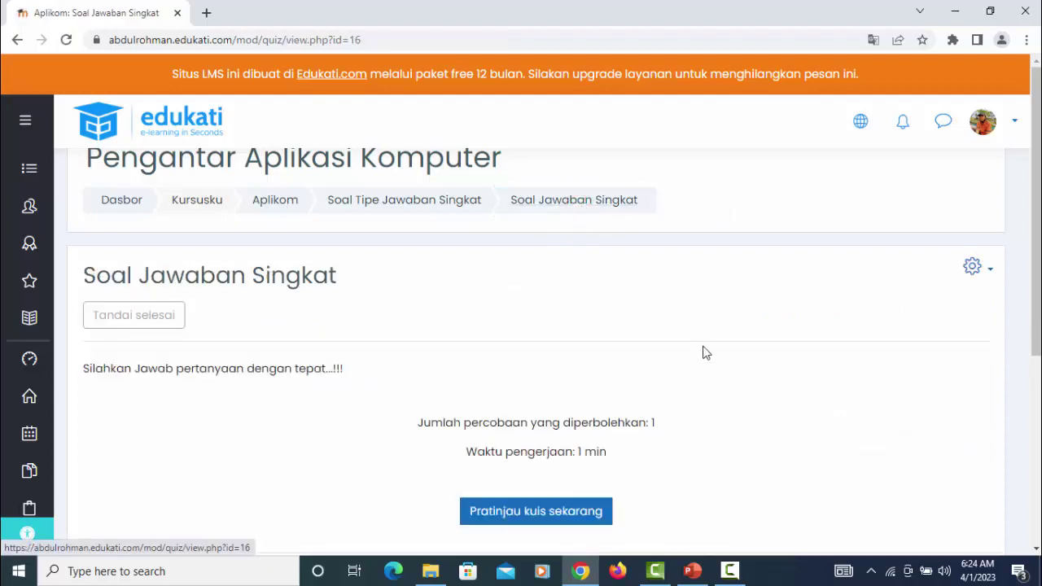
scroll(705, 346, down, 1)
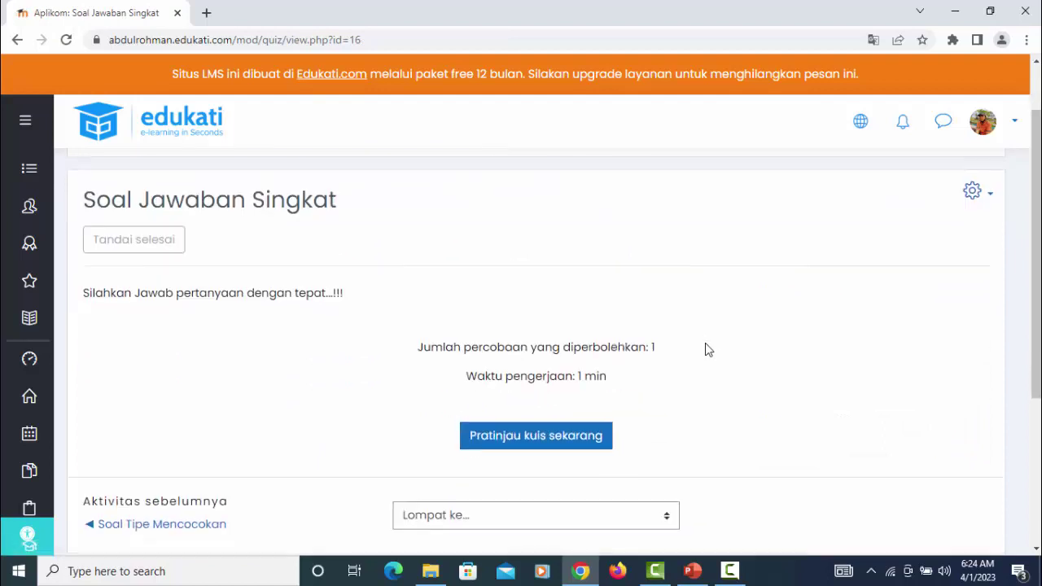
click(576, 437)
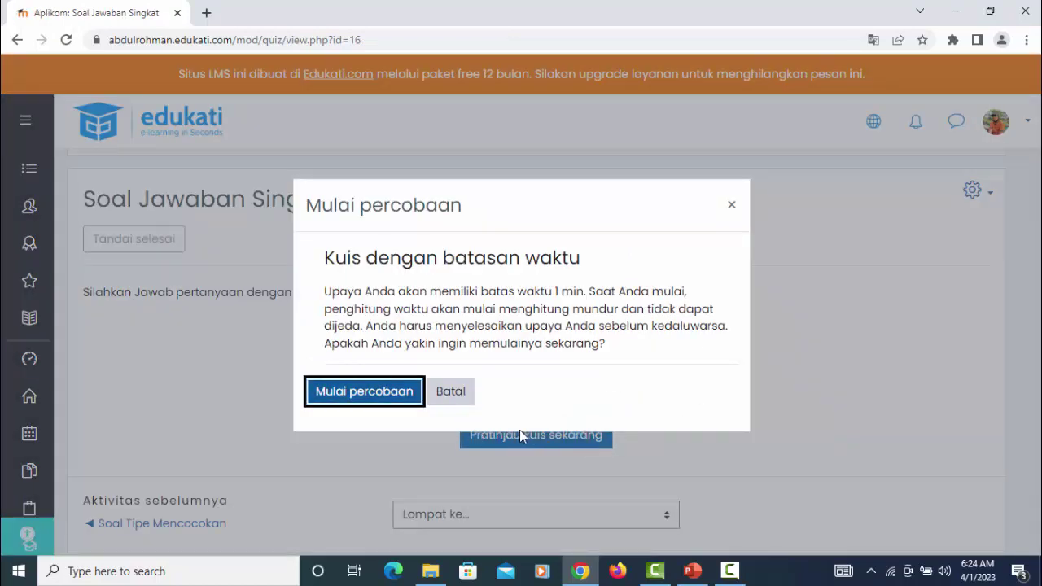
click(383, 393)
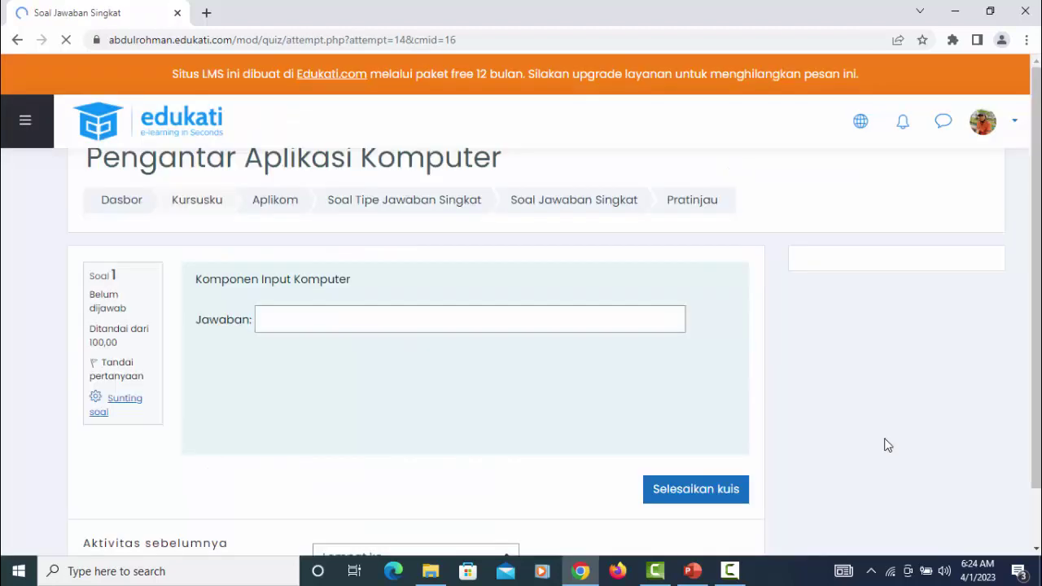
Step: Answer the Komponen Input Komputer question with "keyboard", finish the quiz and confirm submitting the attempt
click(302, 352)
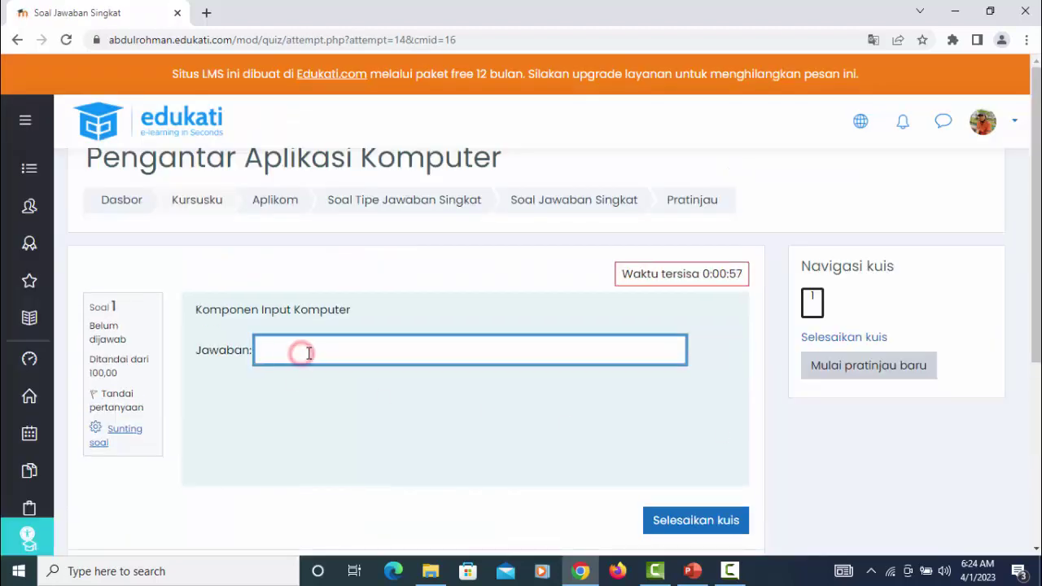
text(keyboard)
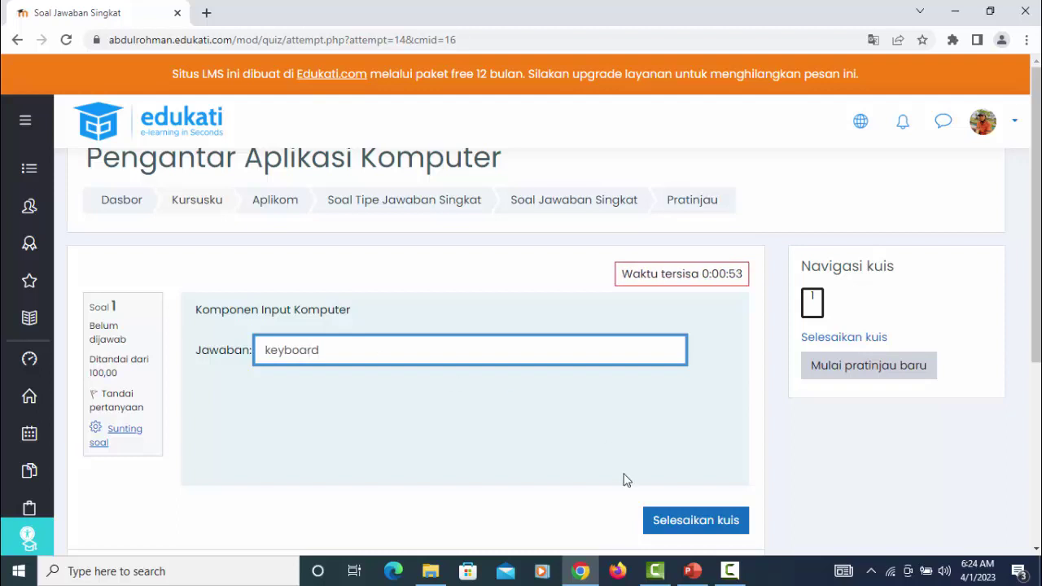
click(723, 533)
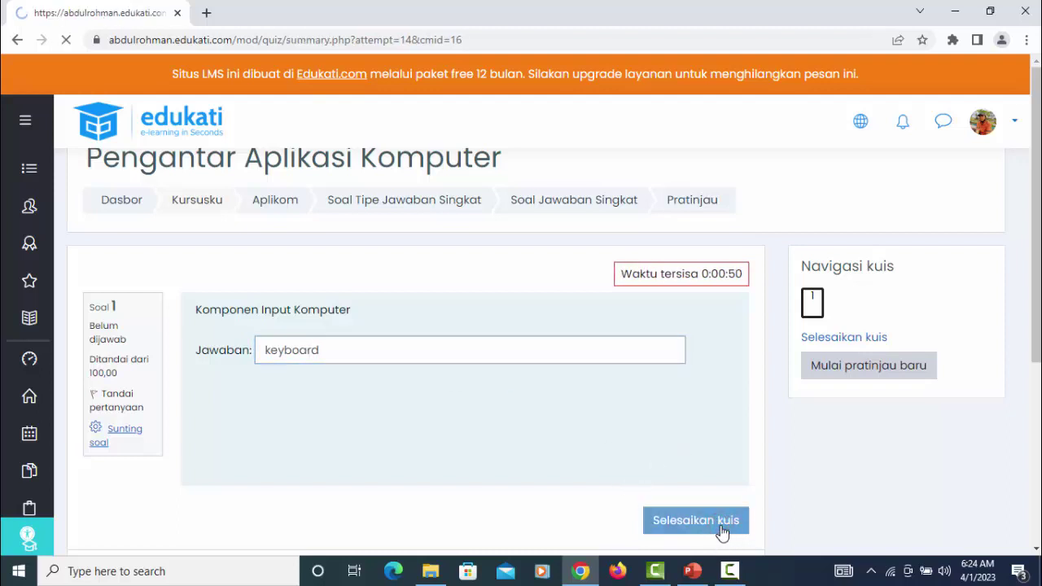
scroll(698, 463, down, 2)
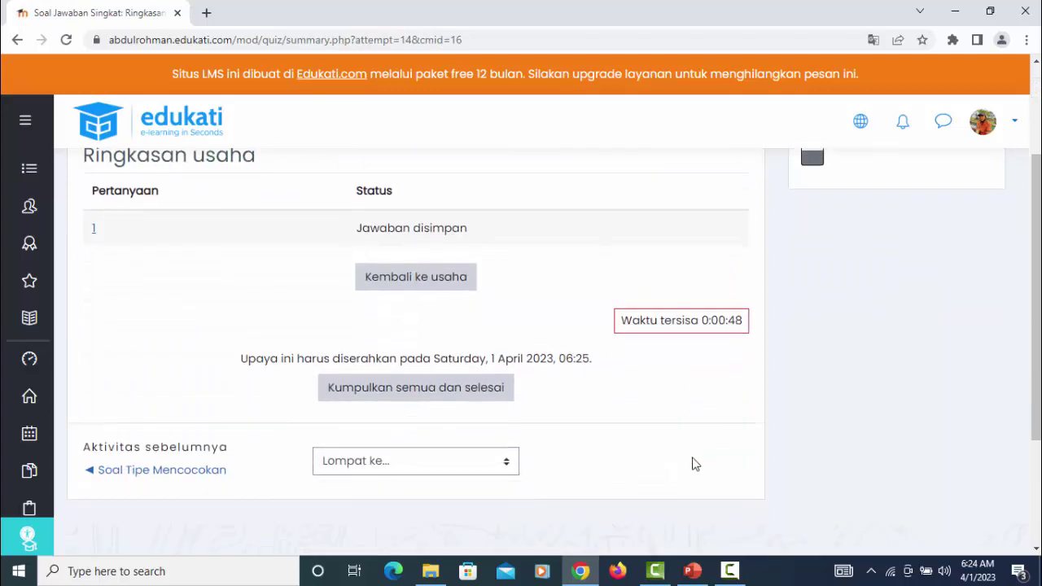
click(478, 394)
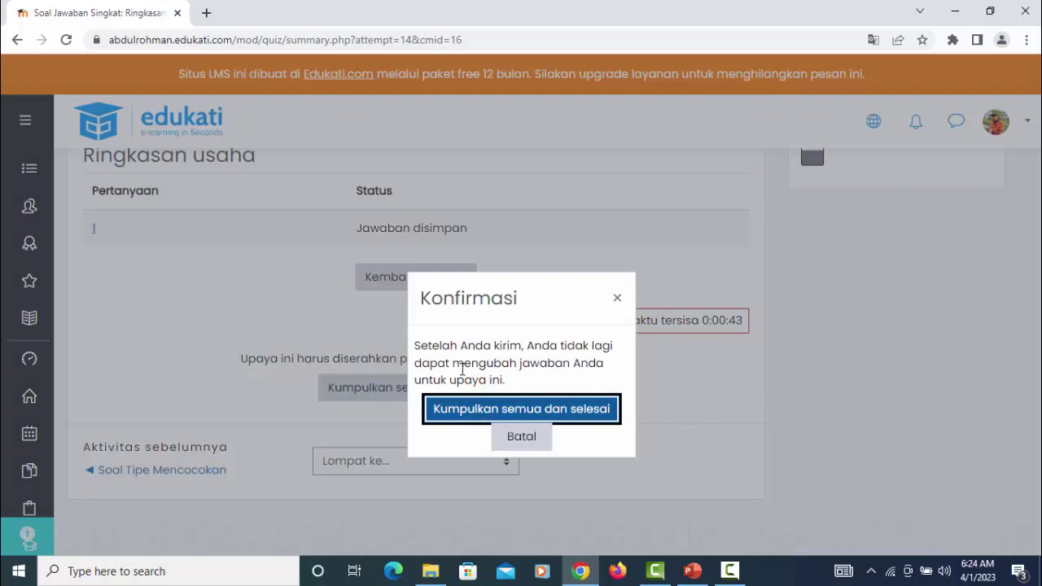
click(590, 412)
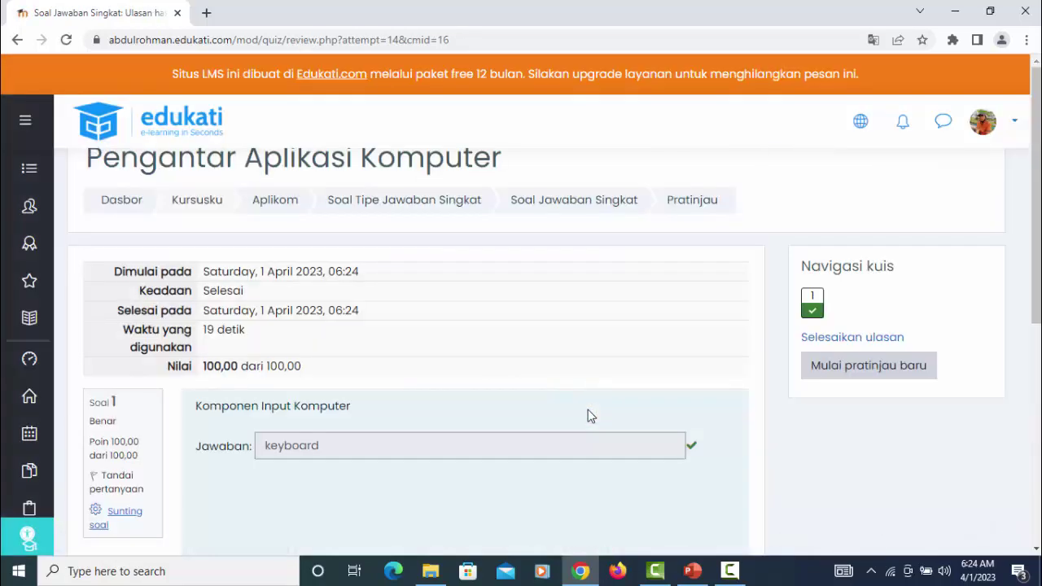
Step: Review the attempt's grade, the marked answer and the correct answer given below the question
scroll(590, 415, down, 2)
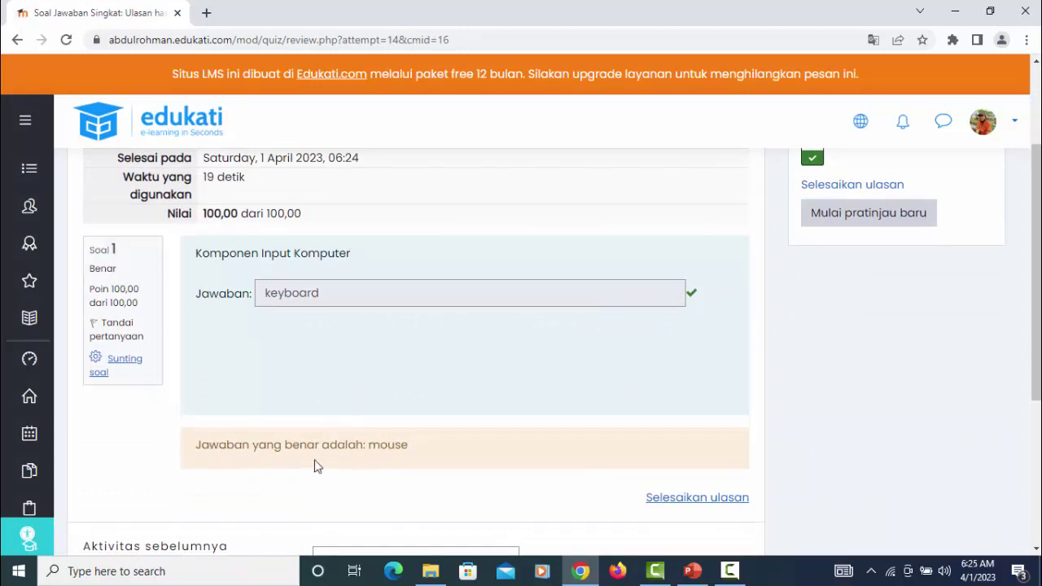
drag(371, 445, 423, 447)
scroll(589, 464, up, 2)
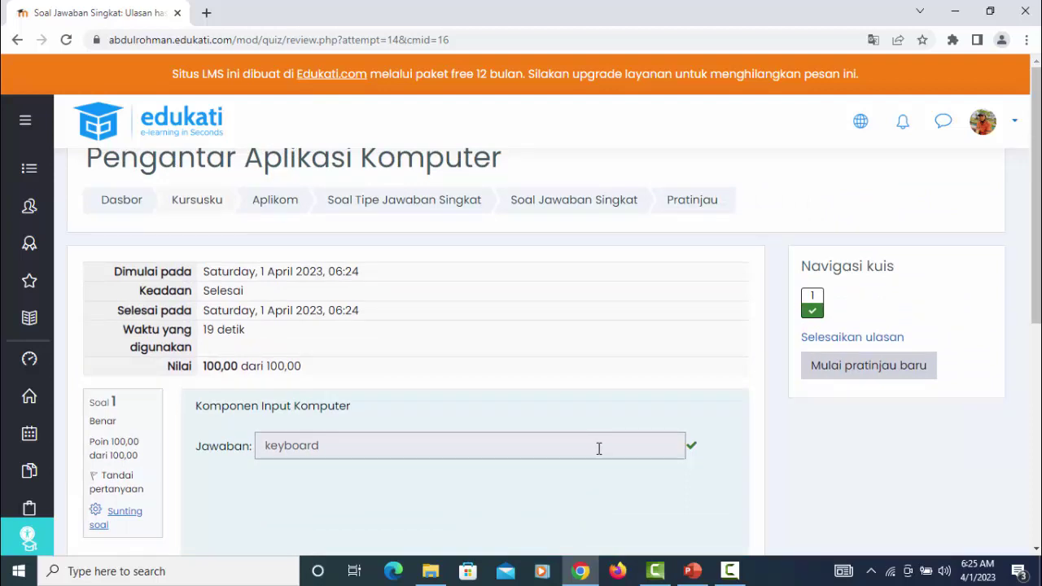
scroll(601, 448, down, 3)
Step: Switch to PowerPoint, review the Soal Tipe Matching and Soal Tipe Short Answer slides, and return to the quiz review in Chrome
click(693, 571)
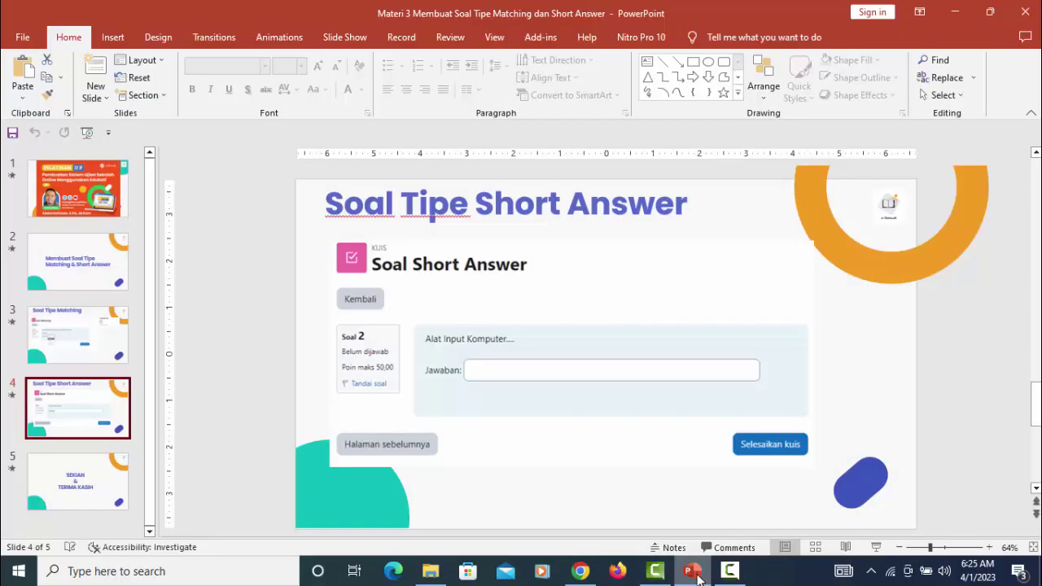
click(692, 572)
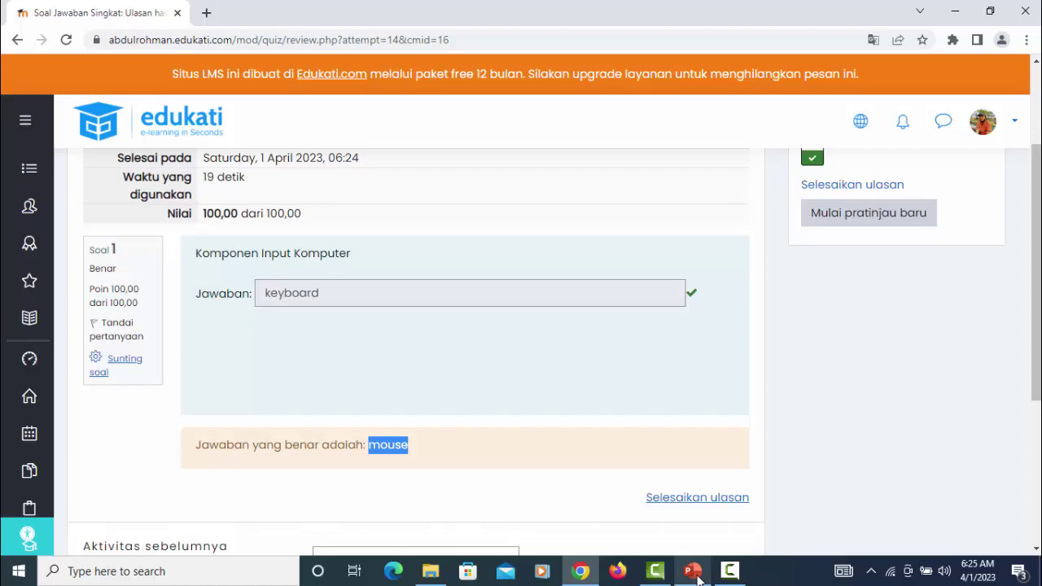
click(693, 571)
click(85, 324)
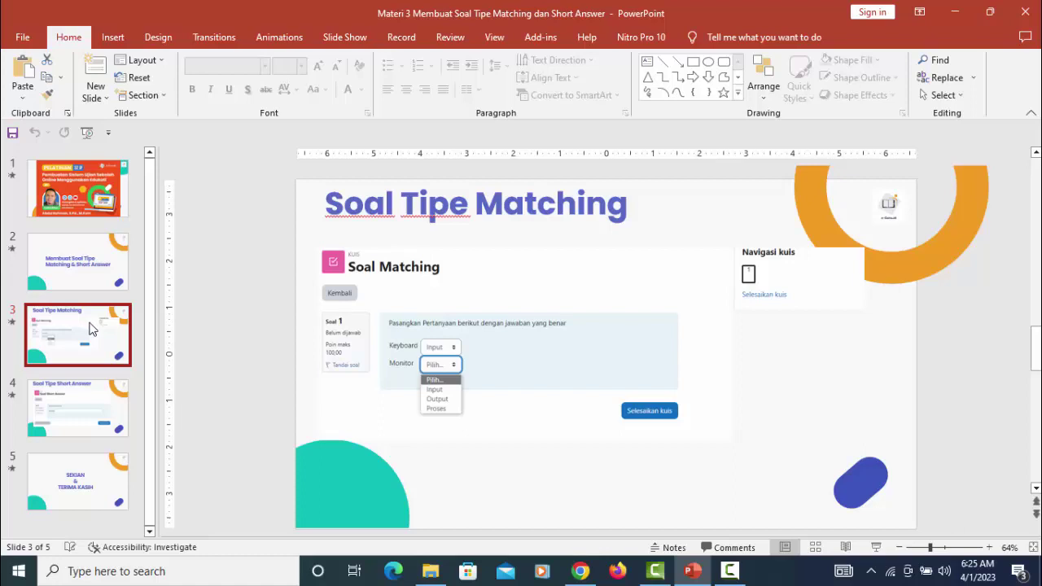
click(75, 422)
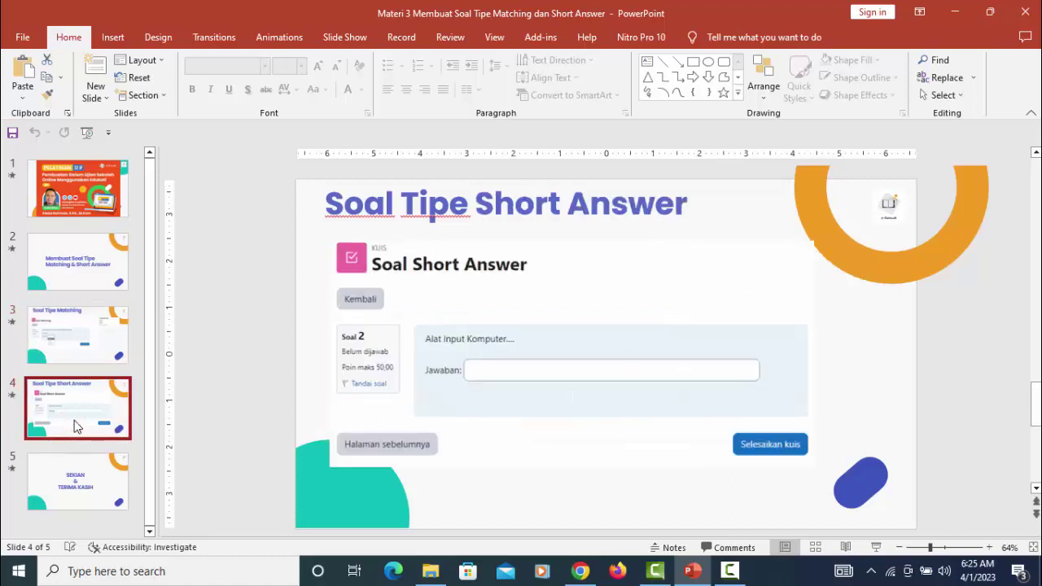
click(955, 11)
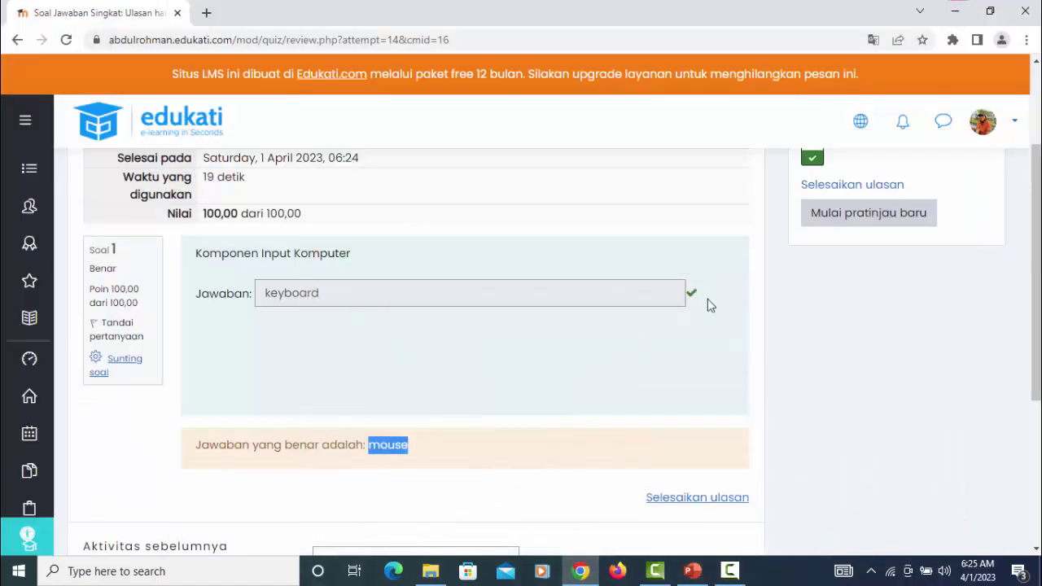